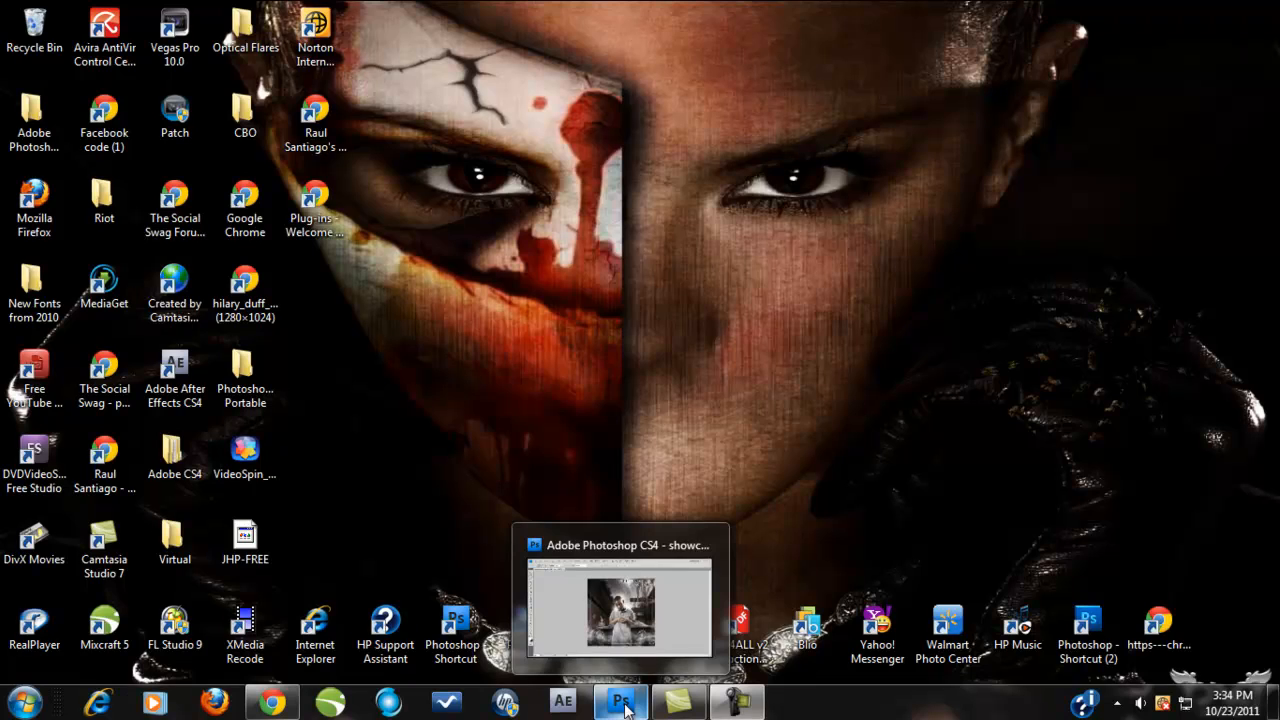
Switch to Photoshop and create a new transparent 1000 by 1000 pixel RGB document at 300 pixels/inch
click(622, 704)
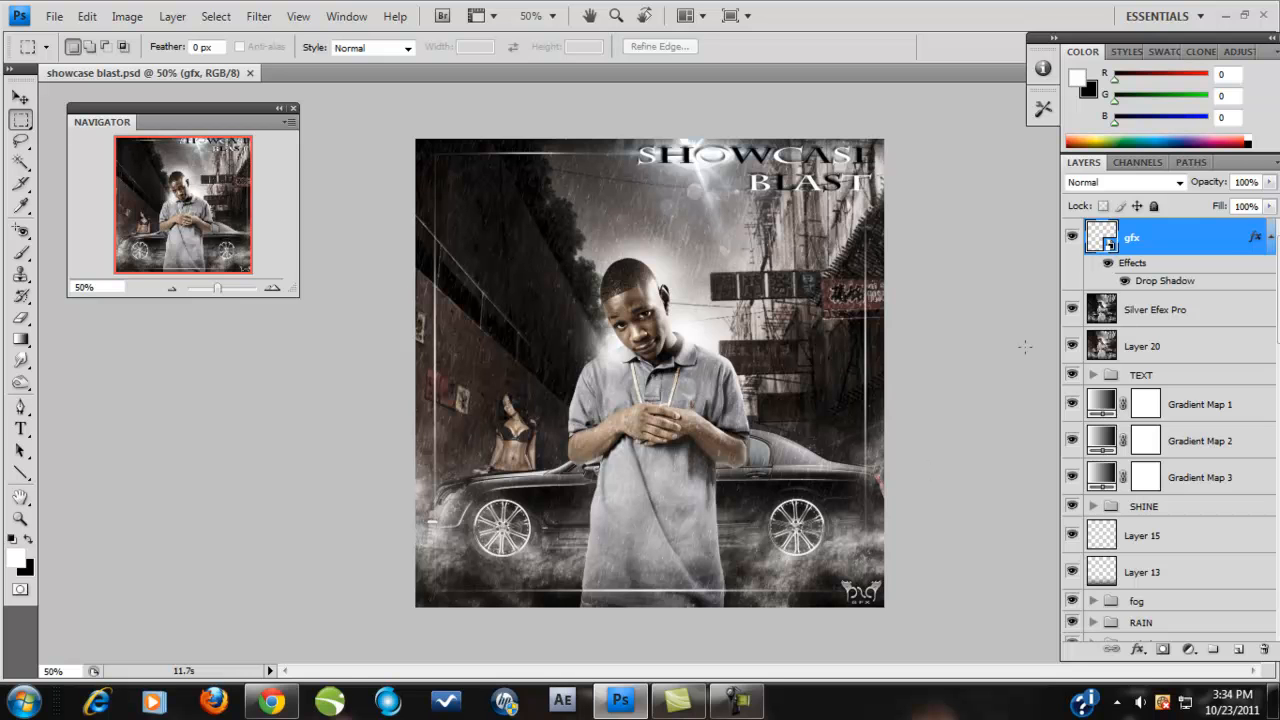
scroll(1062, 331, down, 4)
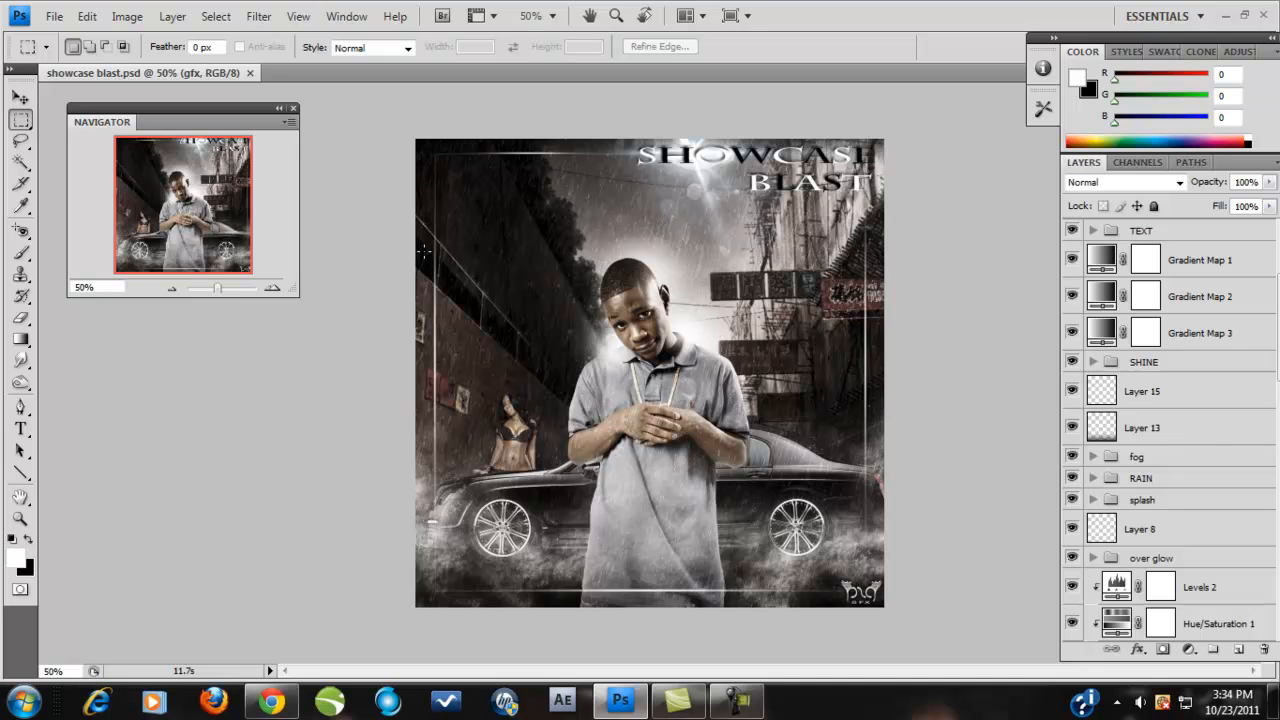
click(54, 16)
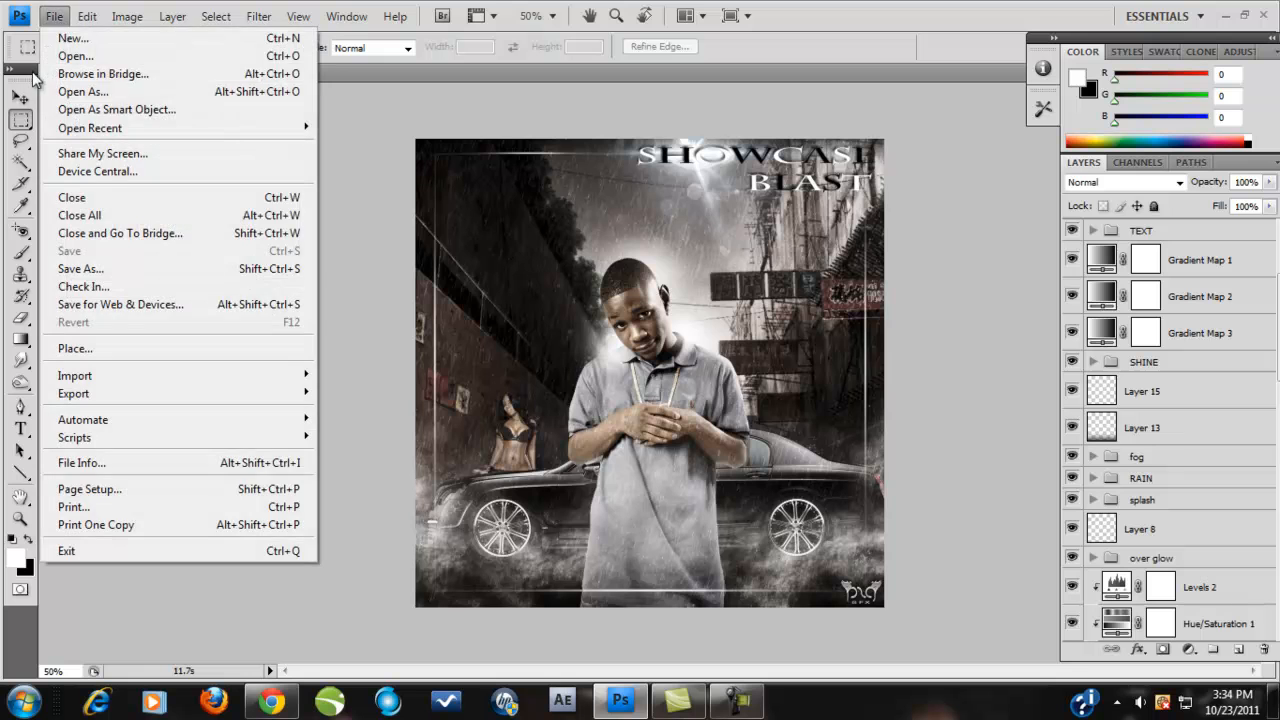
click(70, 38)
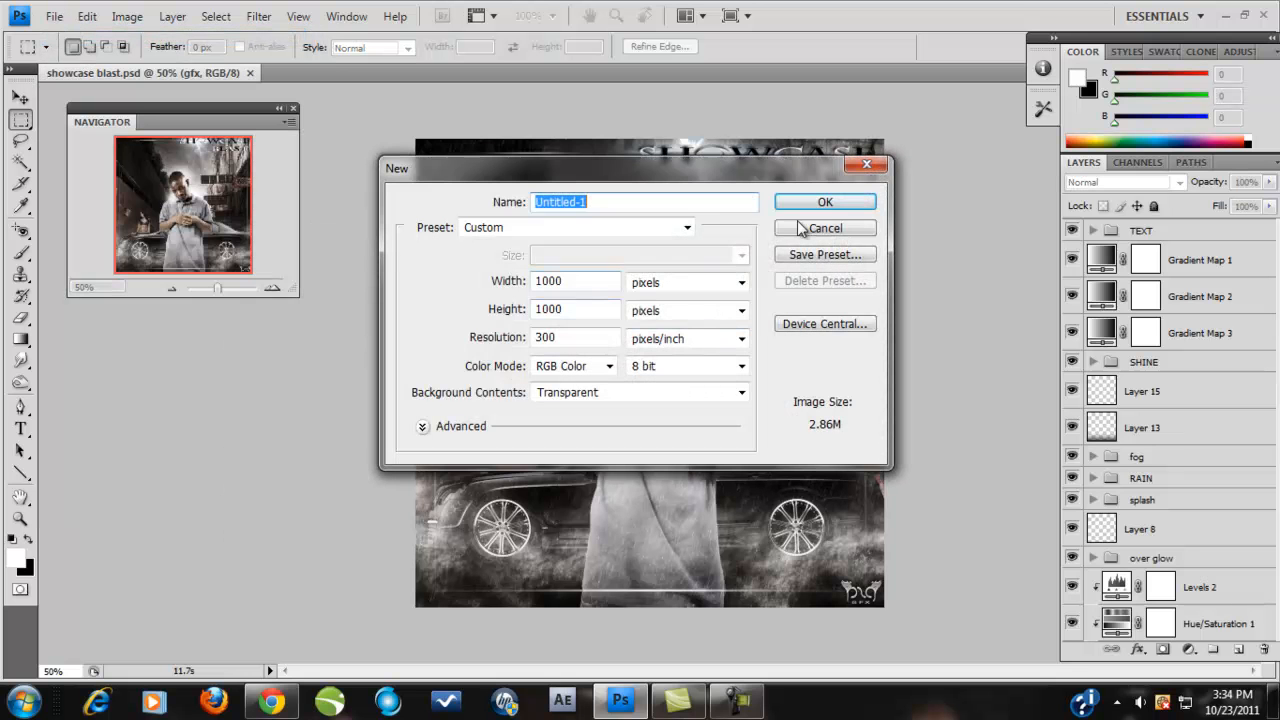
click(825, 203)
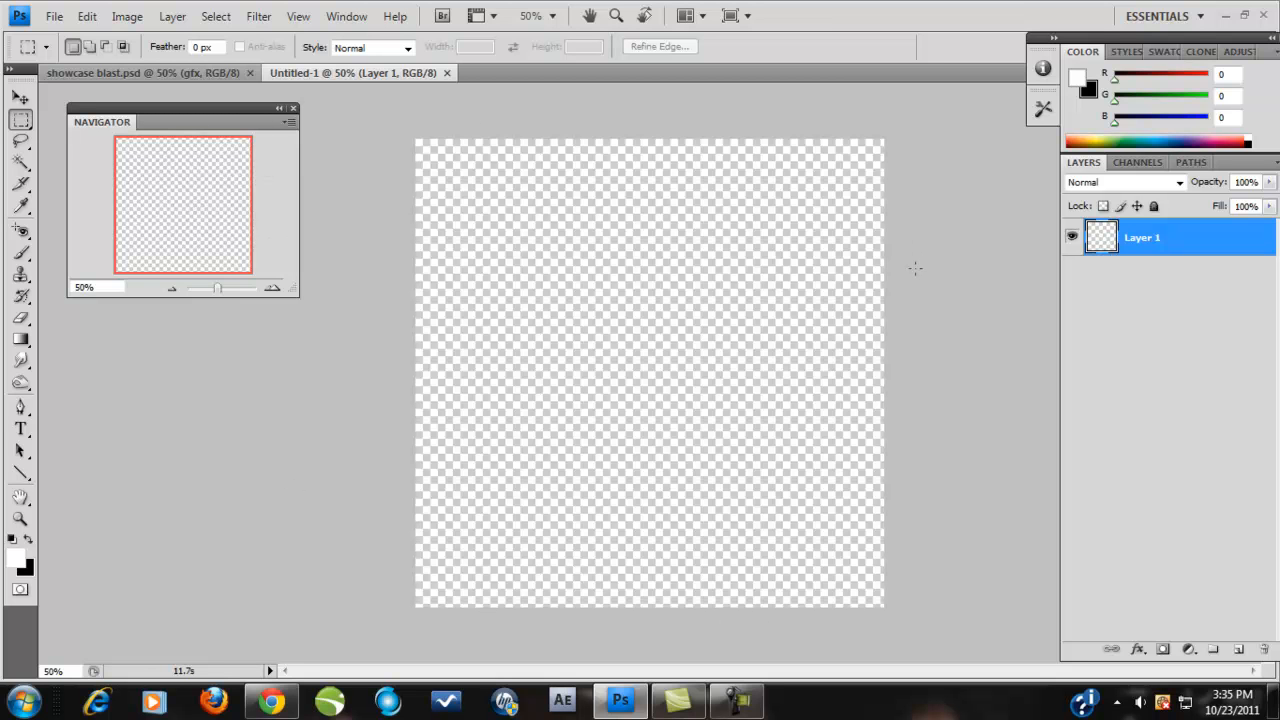
Open Background-Manip-stock2192.jpg, the moonlit alley image, from the Backgrounds folder in the Pictures library
click(55, 17)
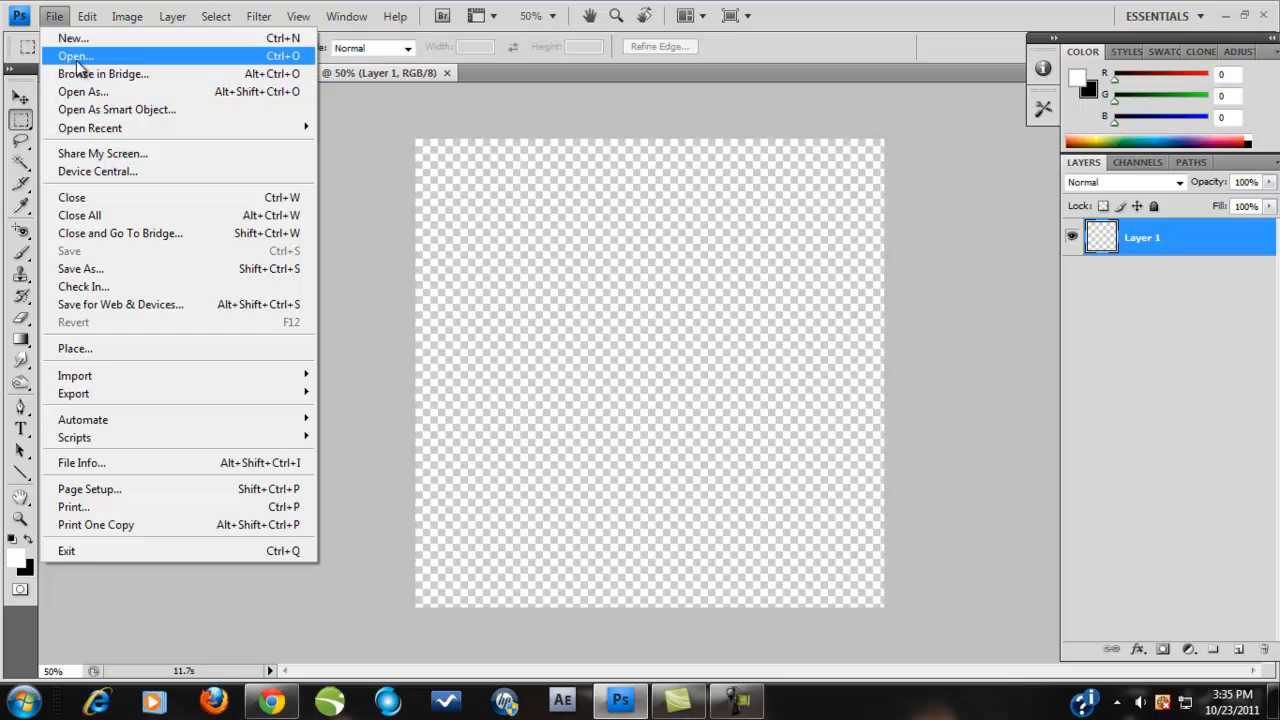
click(76, 56)
click(478, 260)
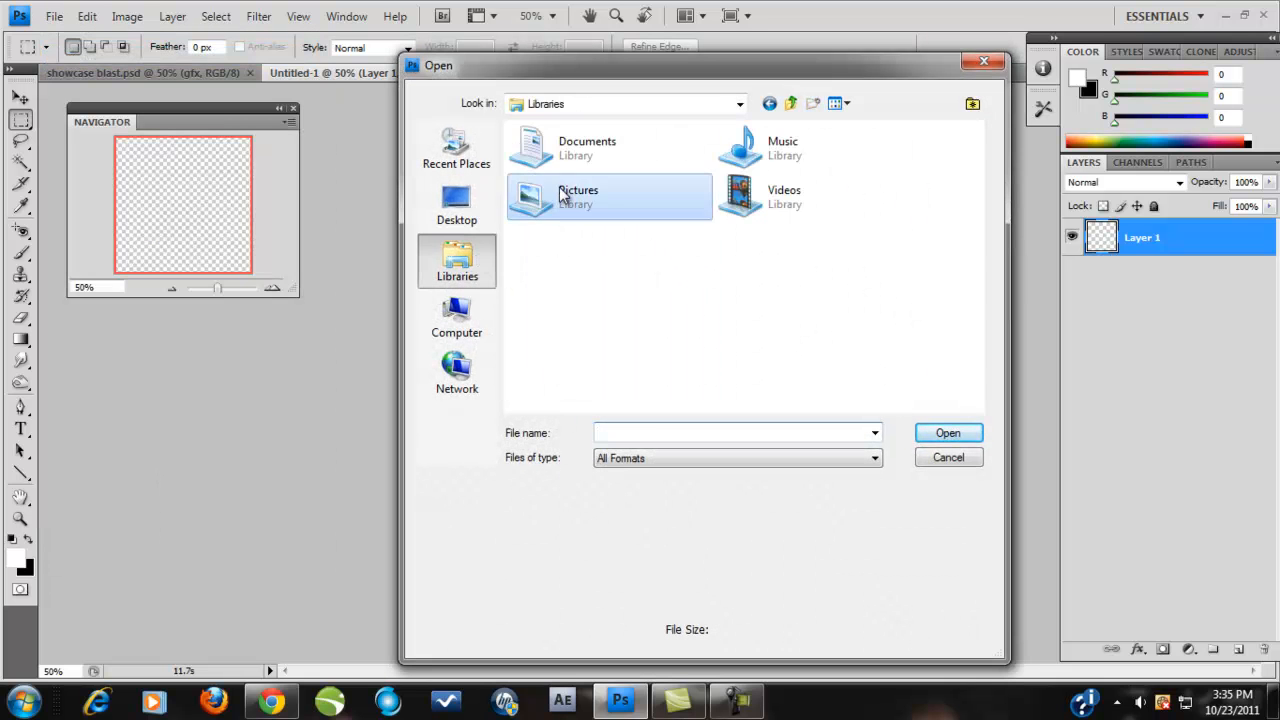
double_click(590, 190)
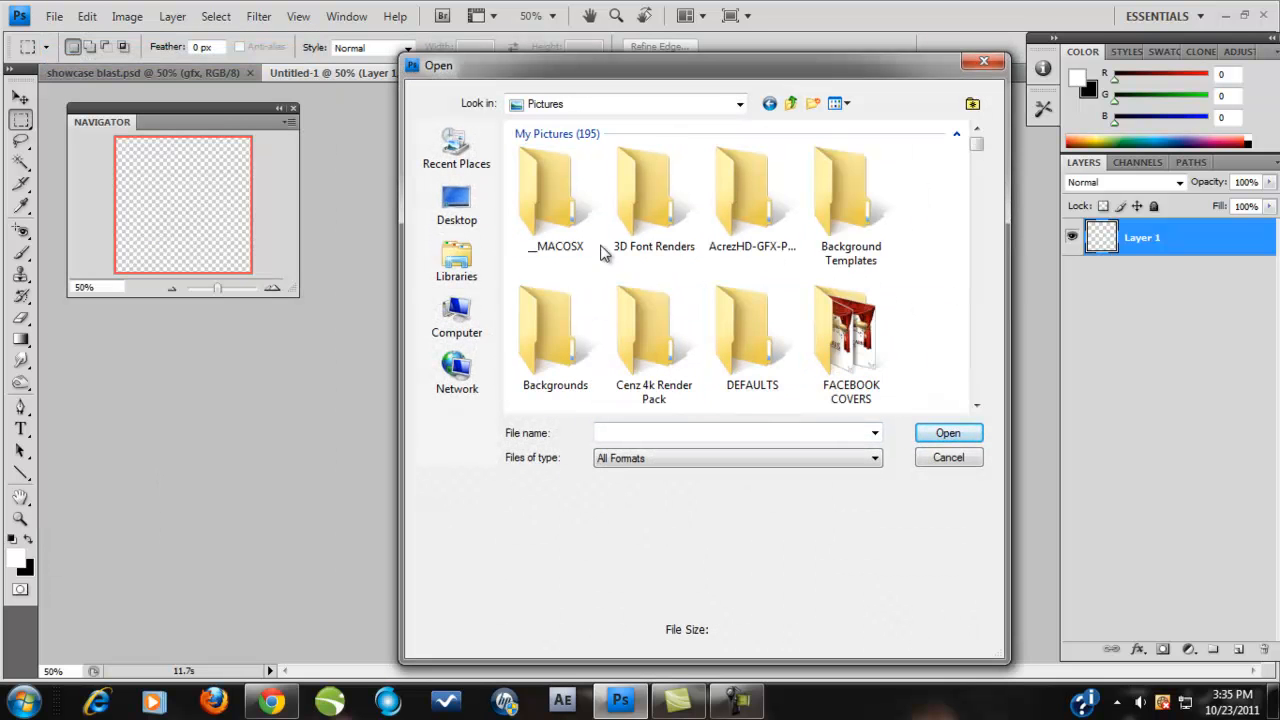
double_click(560, 344)
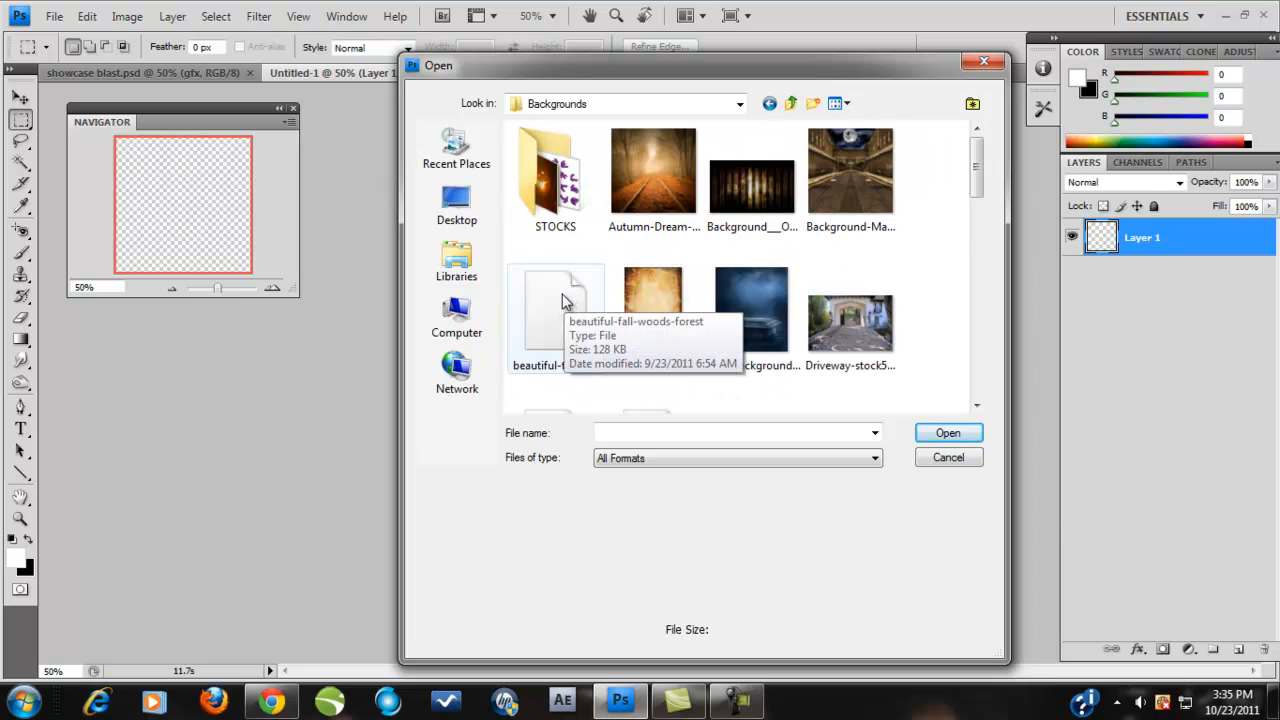
scroll(563, 300, down, 2)
scroll(560, 305, down, 3)
scroll(563, 306, up, 6)
click(860, 176)
click(944, 428)
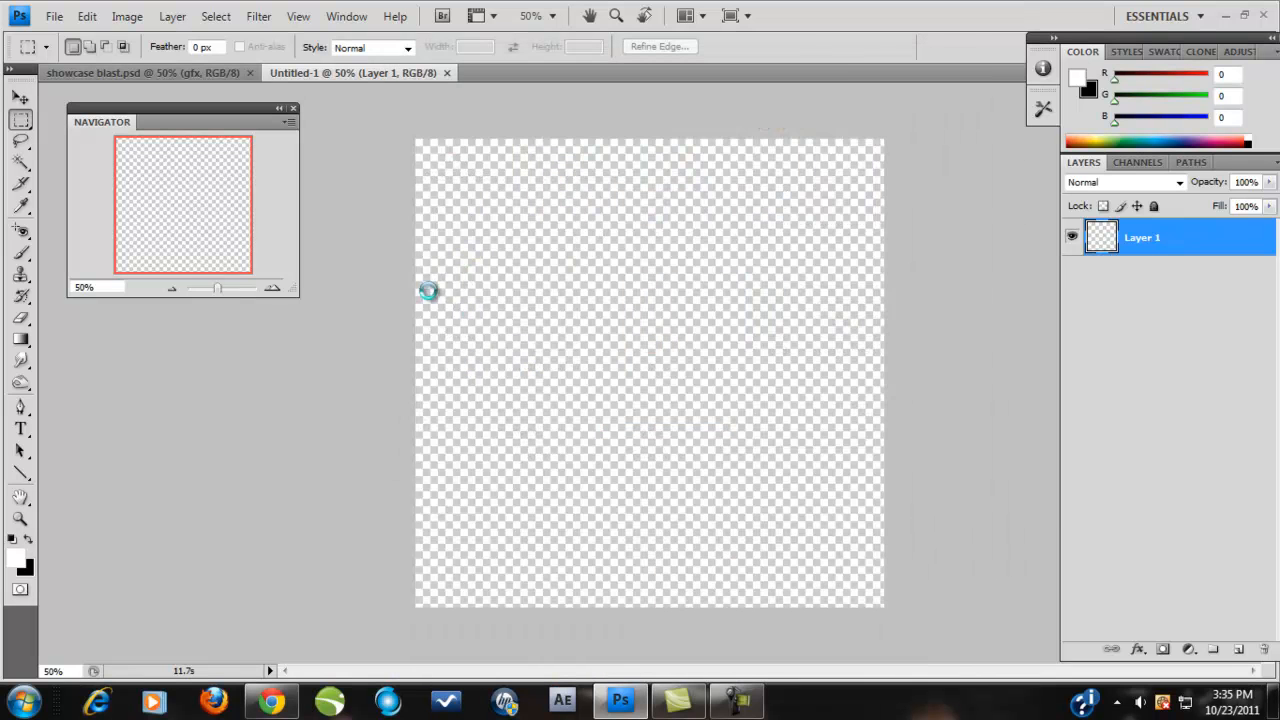
Try the alley image as a layer in the Untitled-1 document, minimize its source window and delete that layer
drag(593, 68, 597, 99)
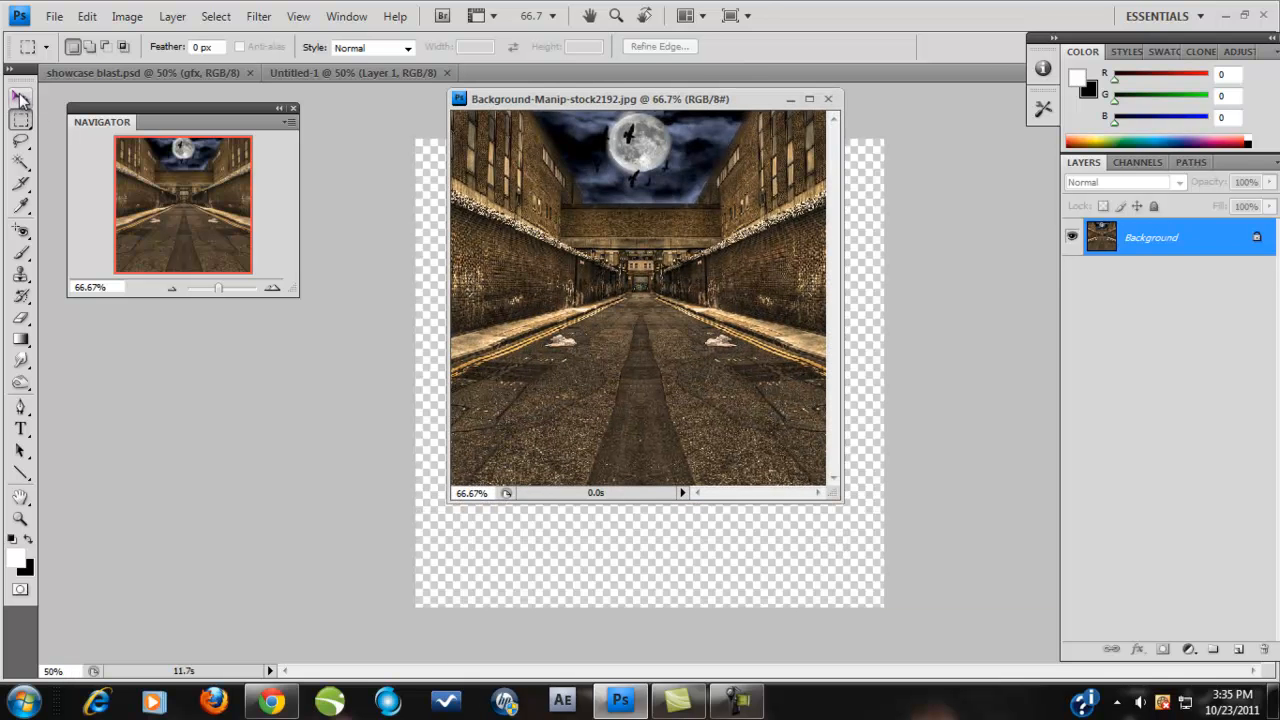
click(20, 97)
drag(672, 516, 673, 517)
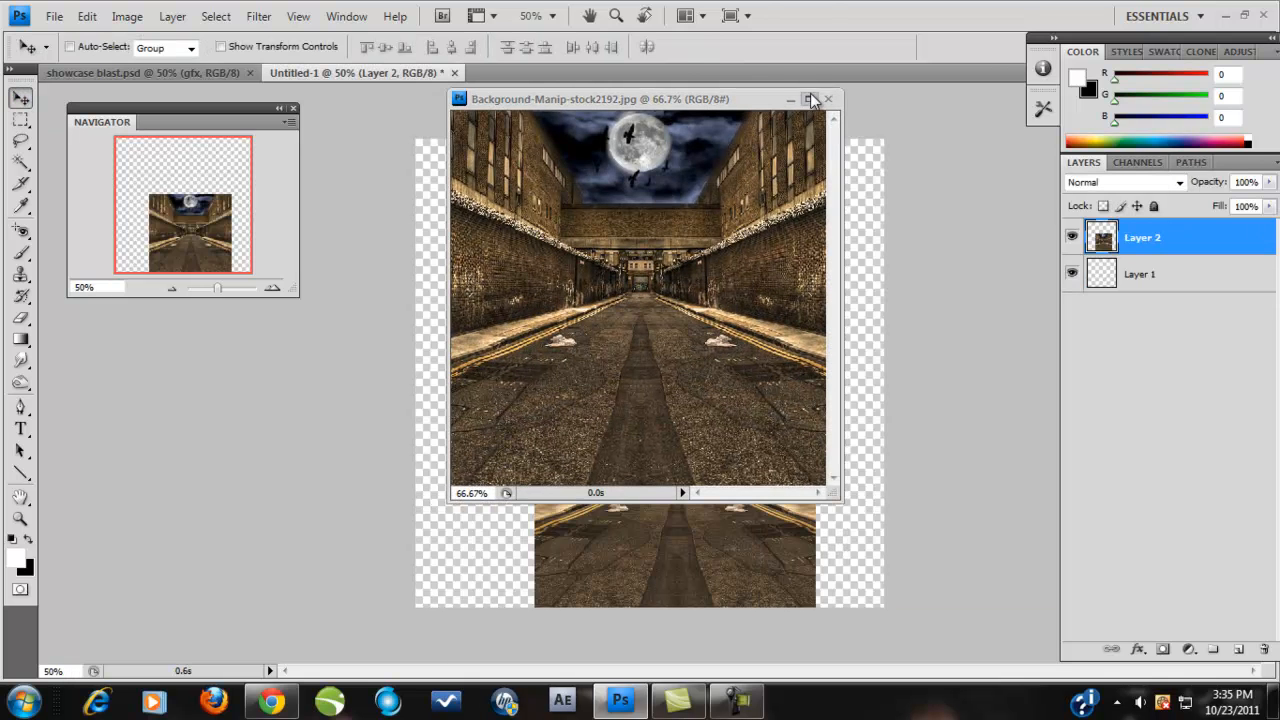
click(790, 99)
drag(705, 450, 628, 273)
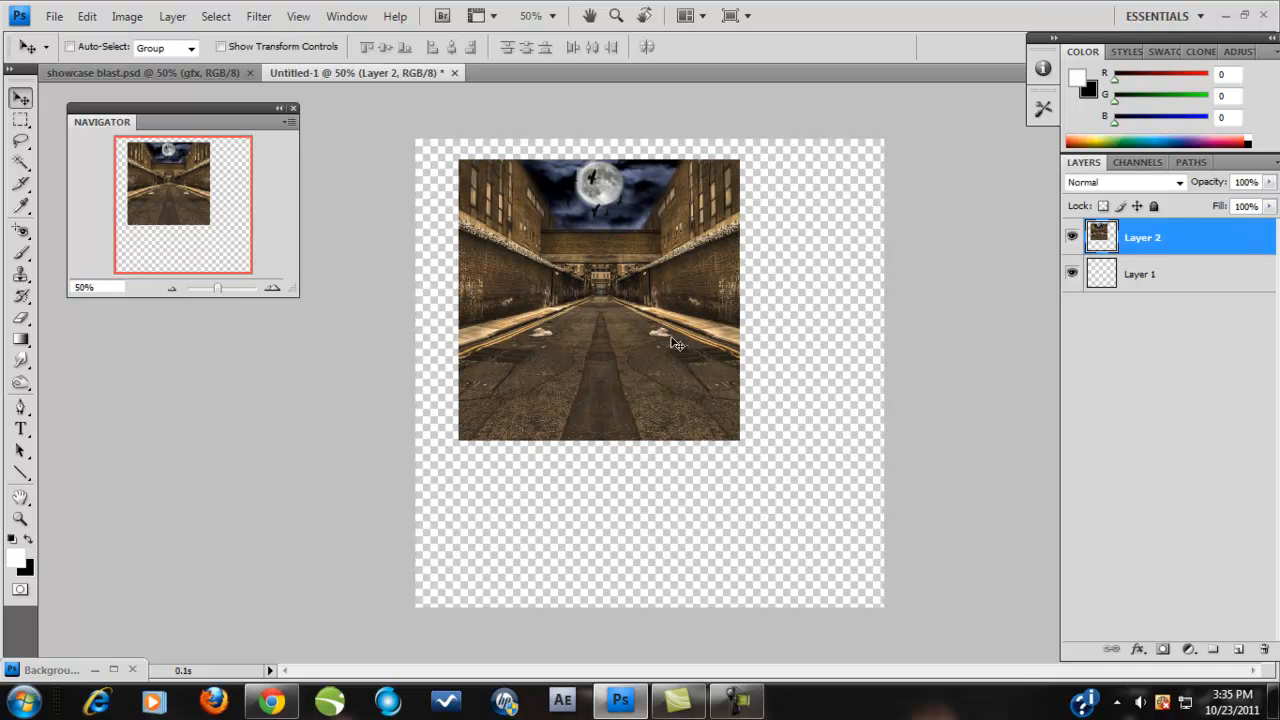
drag(1122, 250, 1264, 651)
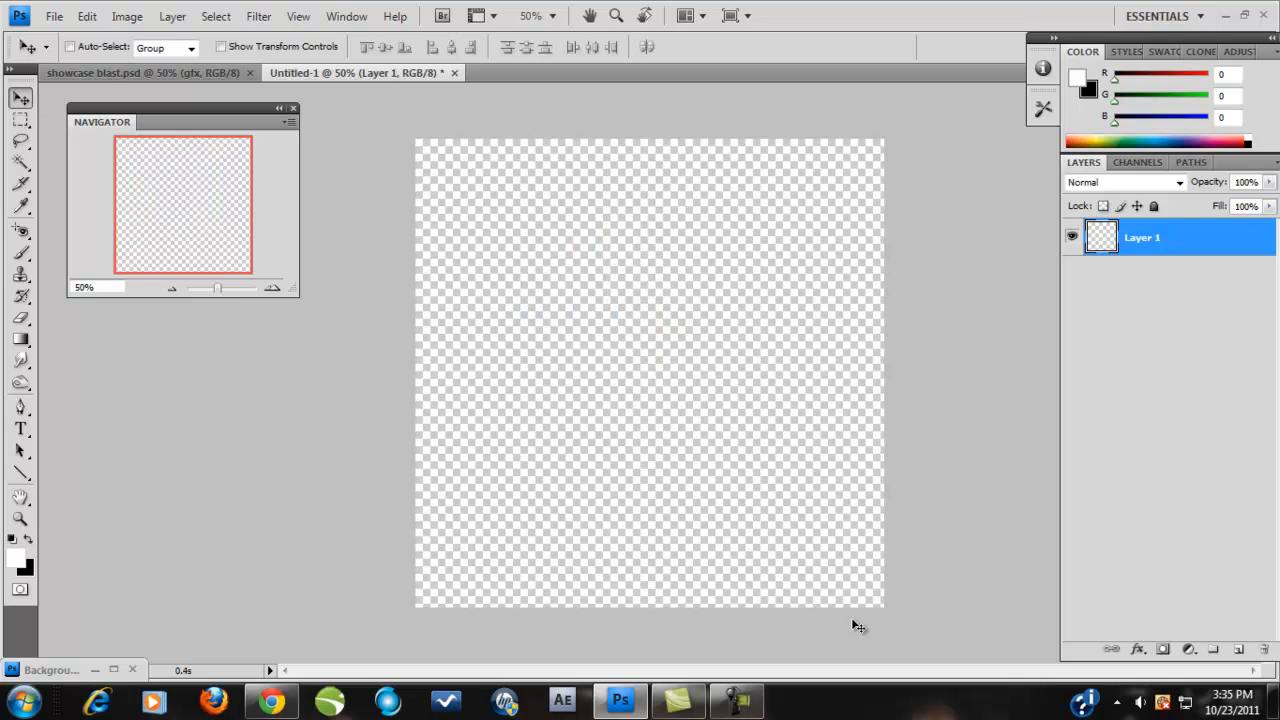
Open the driveway image Driveway-stock5505 from the Backgrounds folder
click(50, 16)
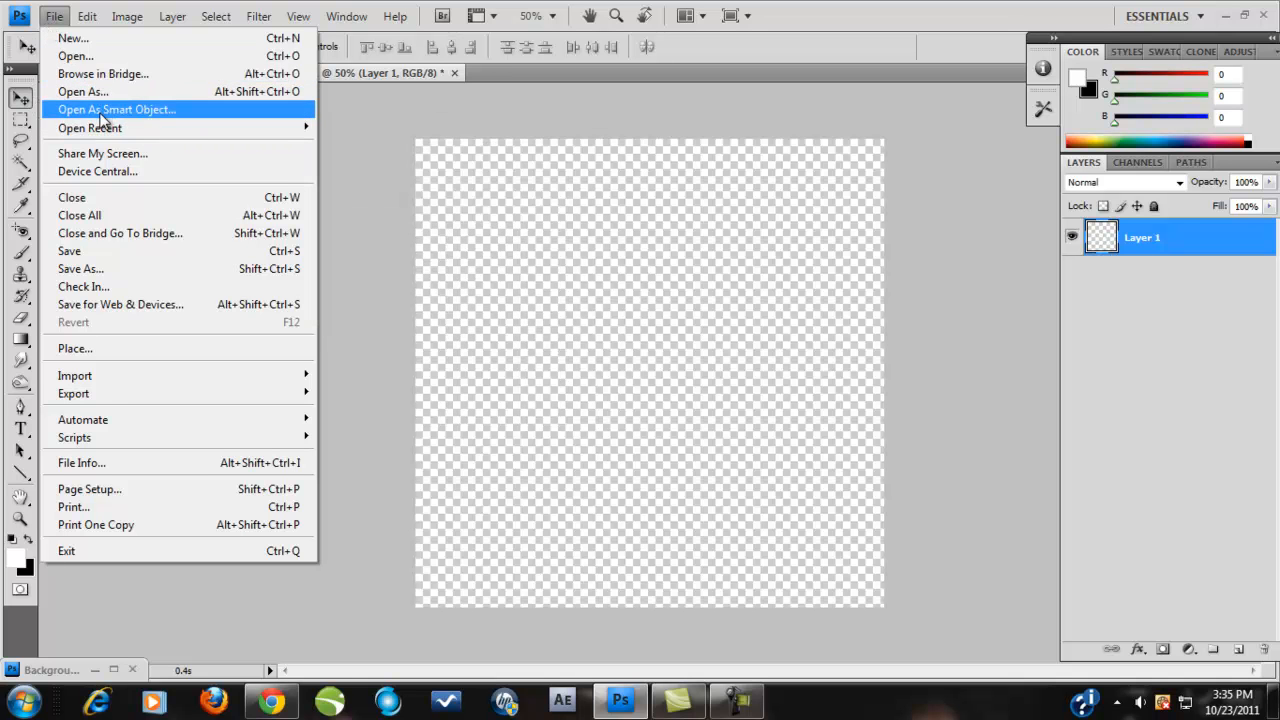
click(92, 60)
drag(977, 165, 976, 201)
click(855, 158)
click(948, 432)
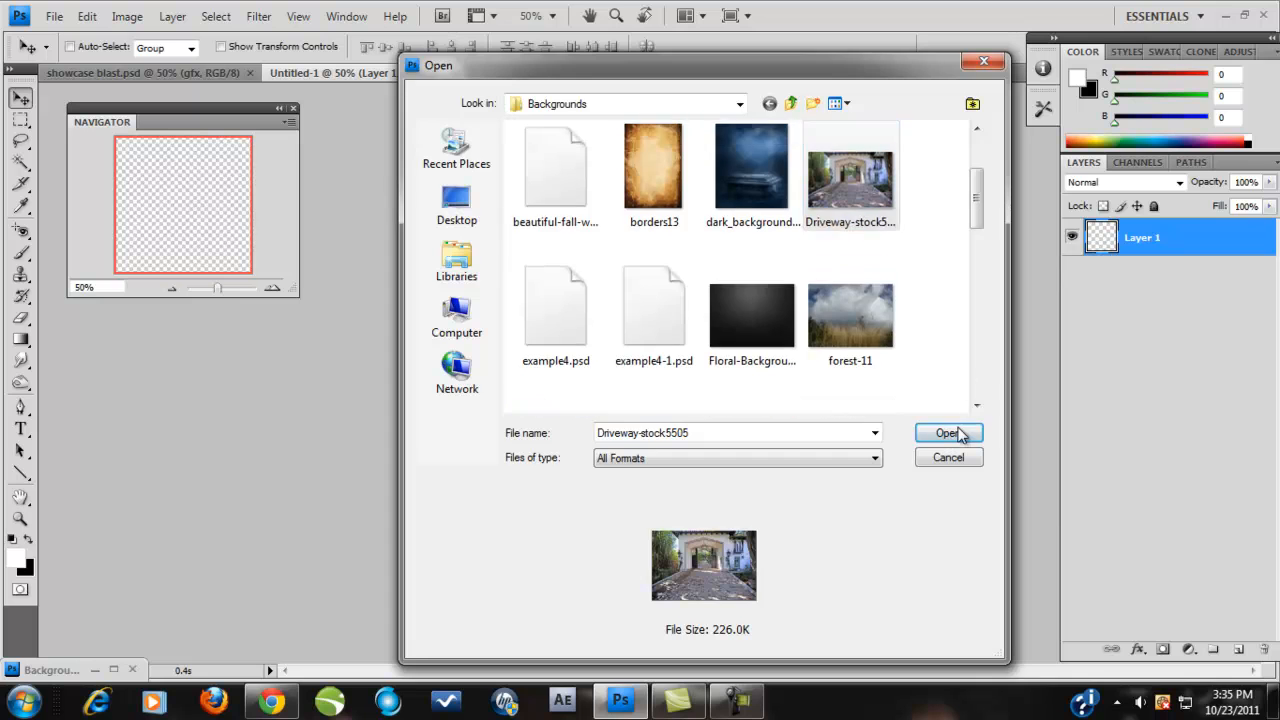
Copy the driveway image into the Untitled-1 document, close its source window and align the layer with the canvas's upper edge
mouse_move(566, 78)
mouse_down()
mouse_move(566, 129)
mouse_move(570, 100)
mouse_up()
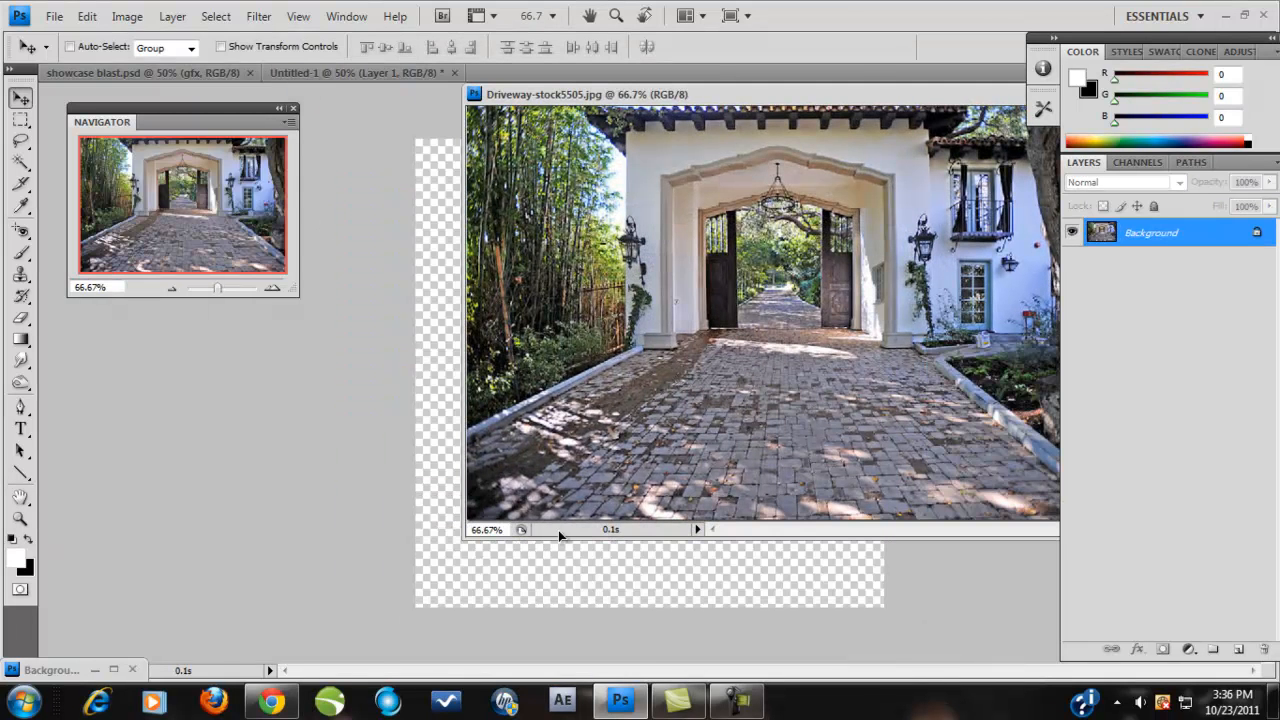
drag(558, 535, 560, 536)
drag(843, 98, 400, 46)
click(650, 43)
drag(703, 428, 717, 242)
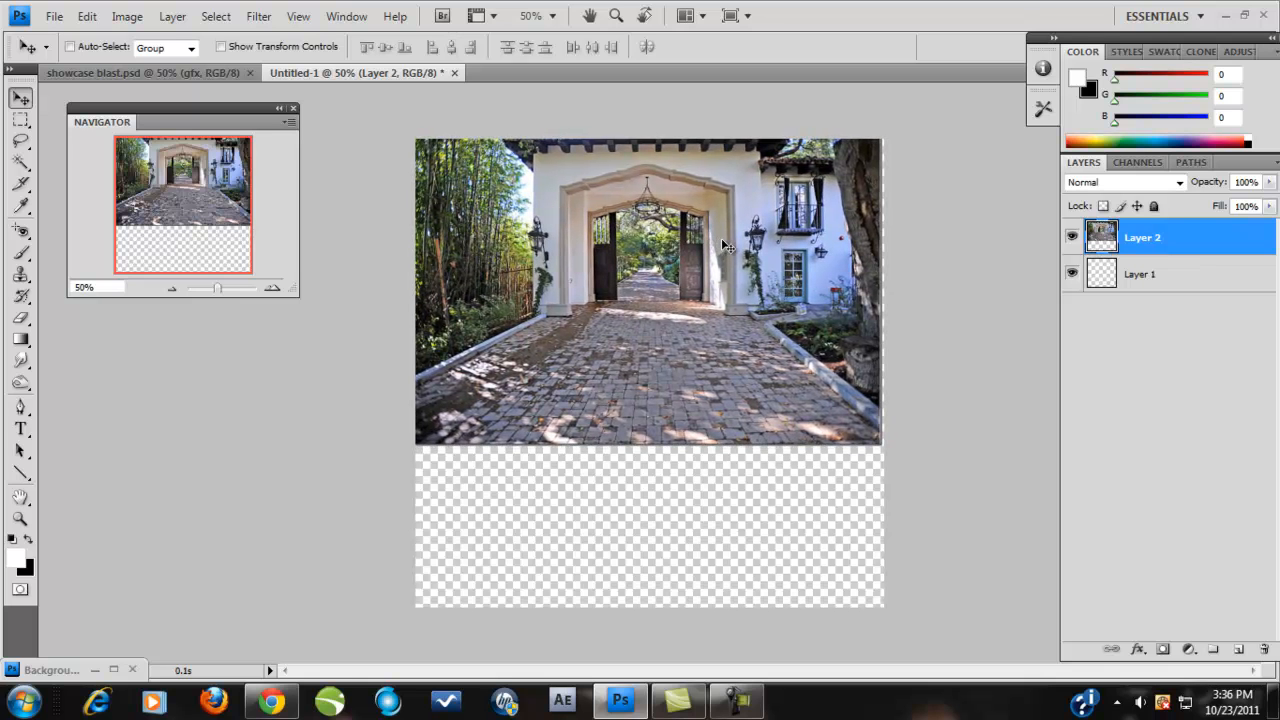
Free-transform the driveway layer to about 102.4% width and 153.2% height so it covers the whole canvas
key(ctrl+t)
mouse_move(878, 442)
mouse_down()
mouse_move(833, 421)
mouse_move(892, 453)
mouse_up()
drag(652, 451, 648, 610)
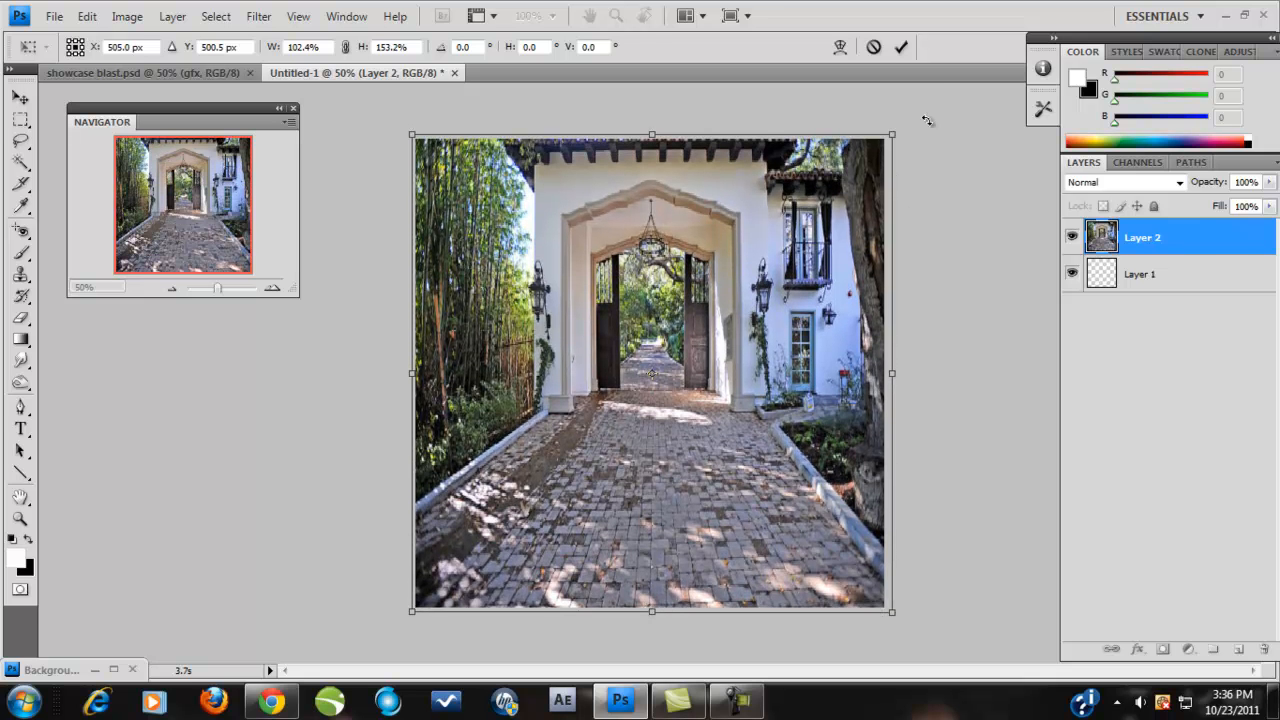
click(900, 47)
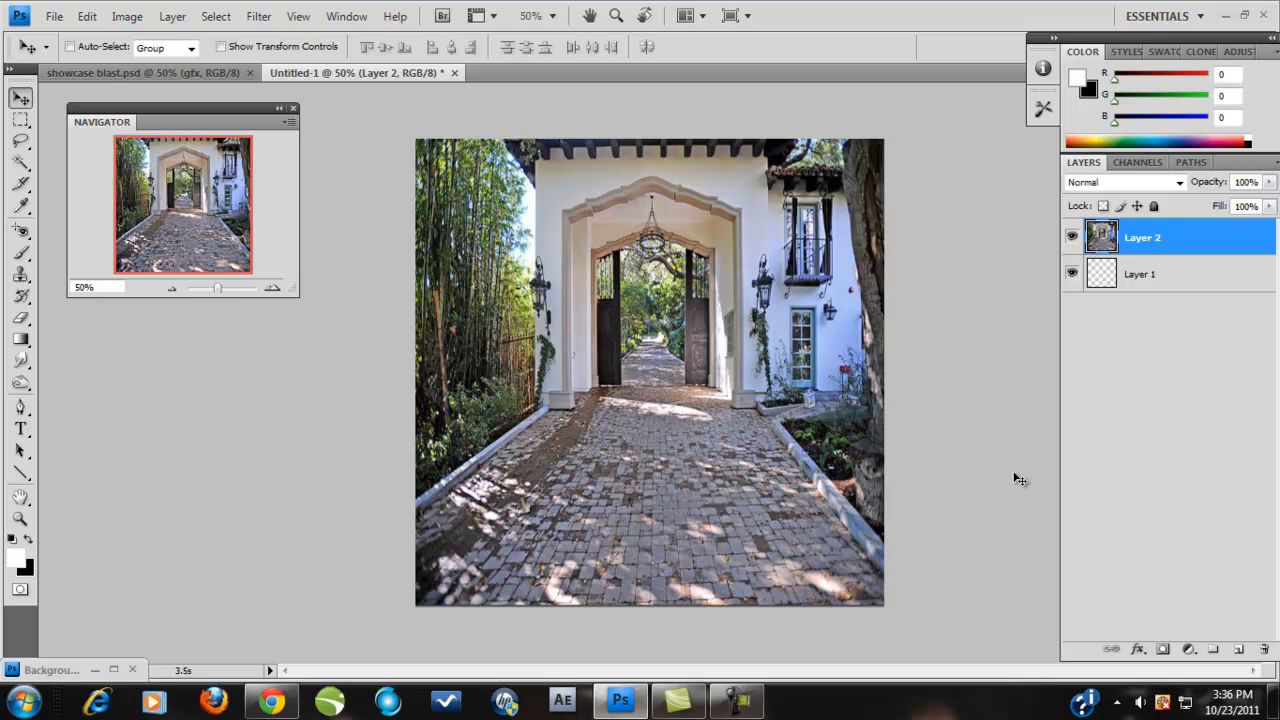
Browse to the PSD folder inside the user's Downloads folder for opening a file
click(54, 20)
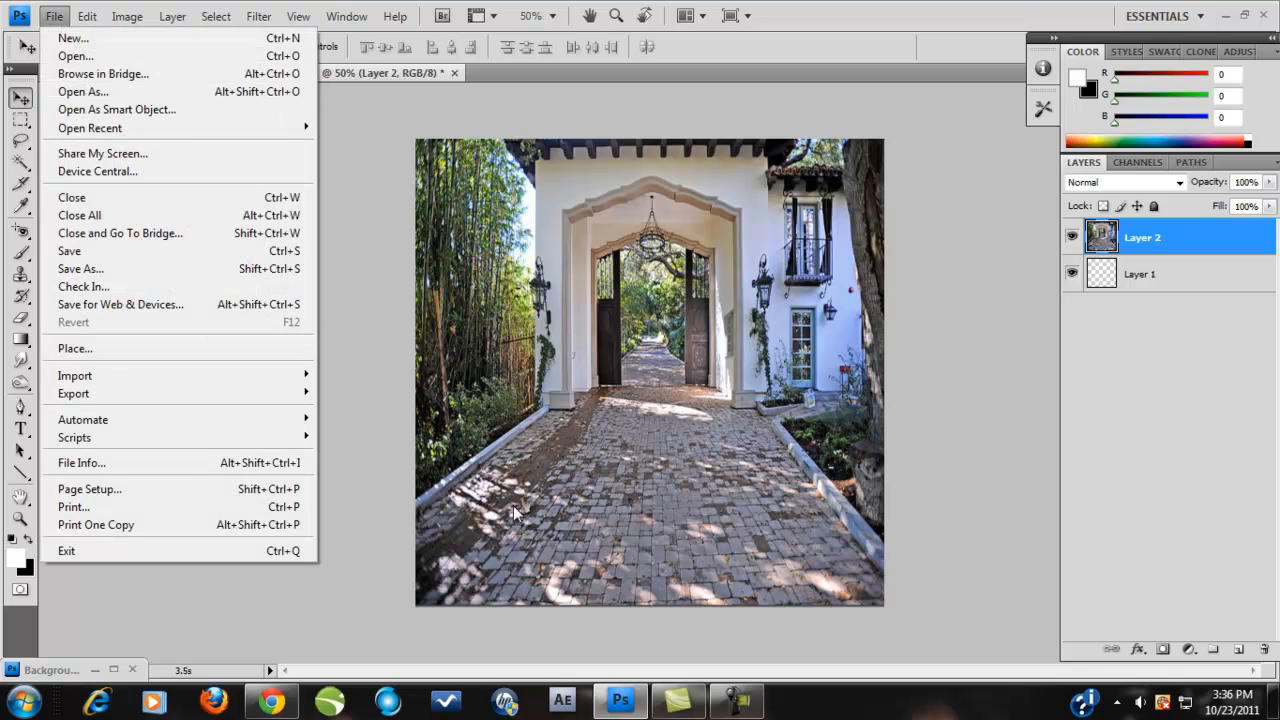
click(106, 60)
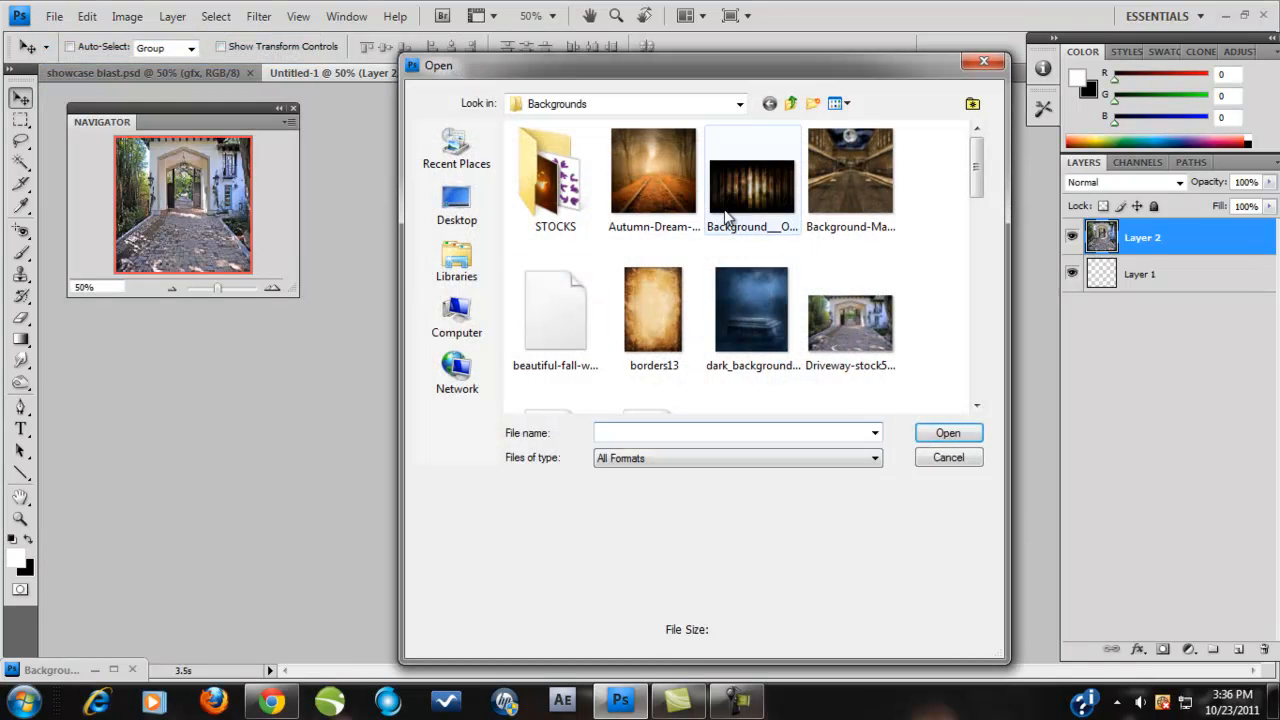
click(447, 318)
double_click(600, 182)
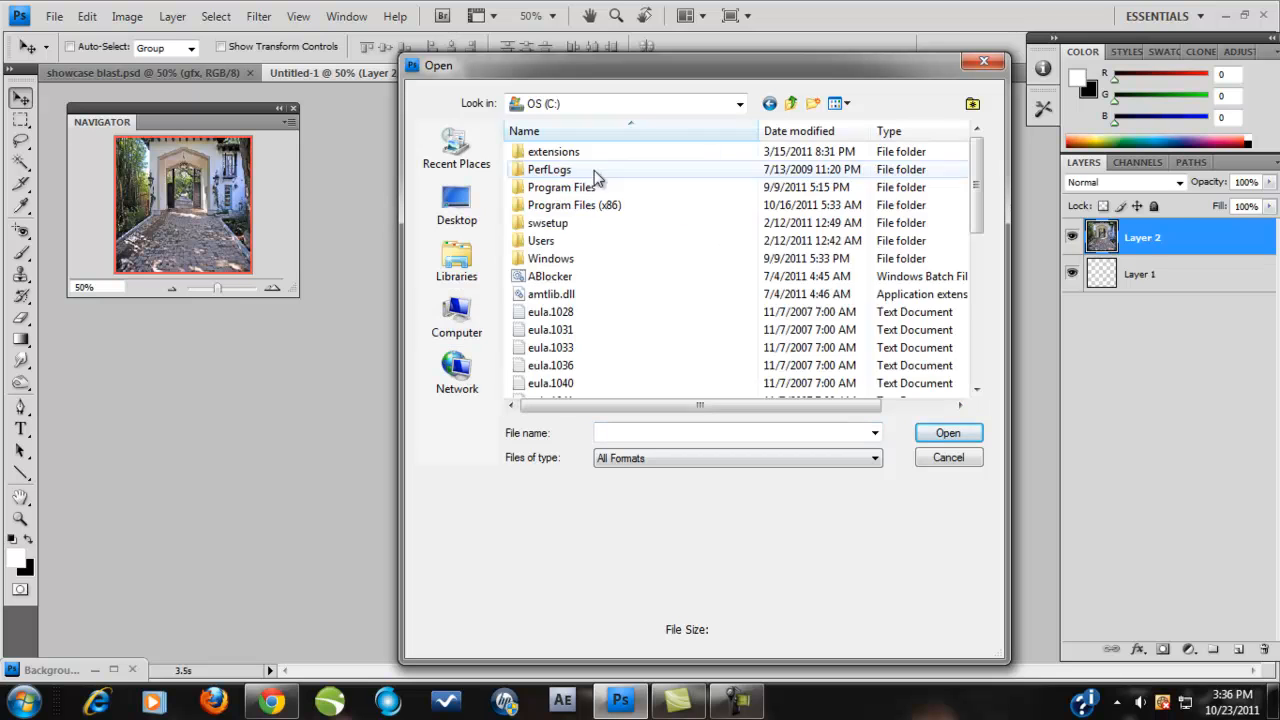
double_click(540, 242)
double_click(535, 172)
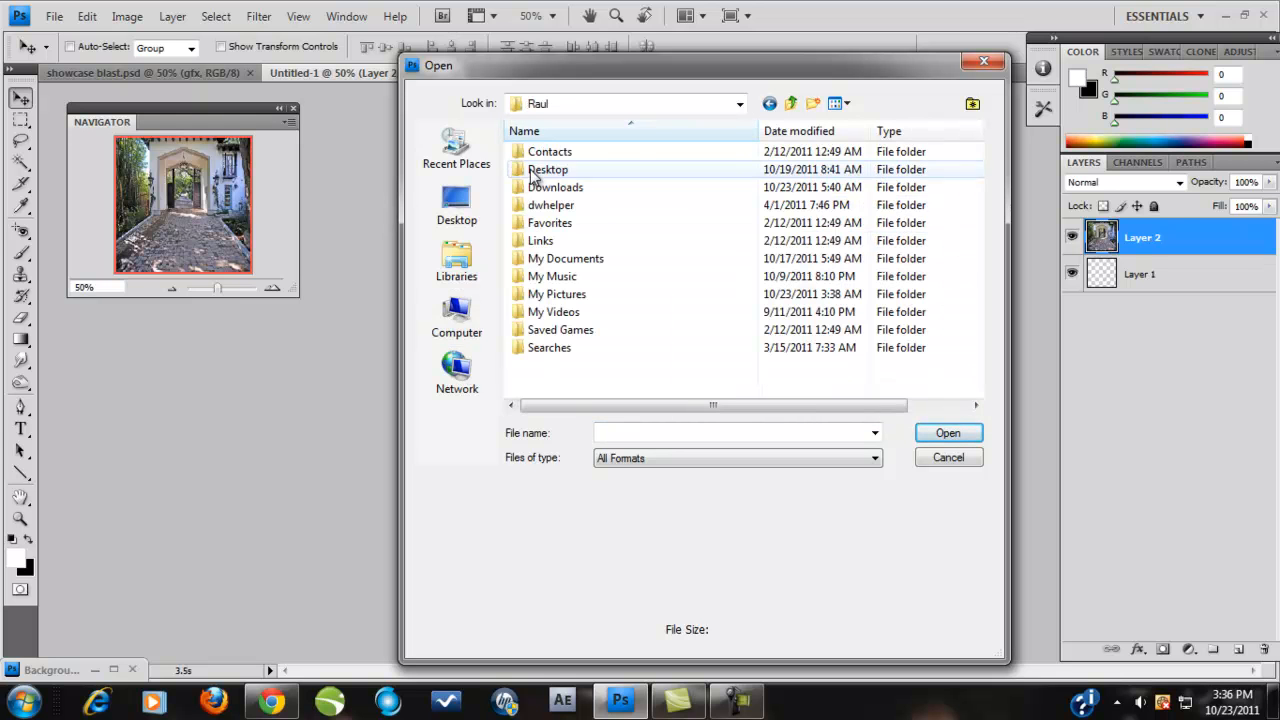
click(550, 188)
double_click(635, 190)
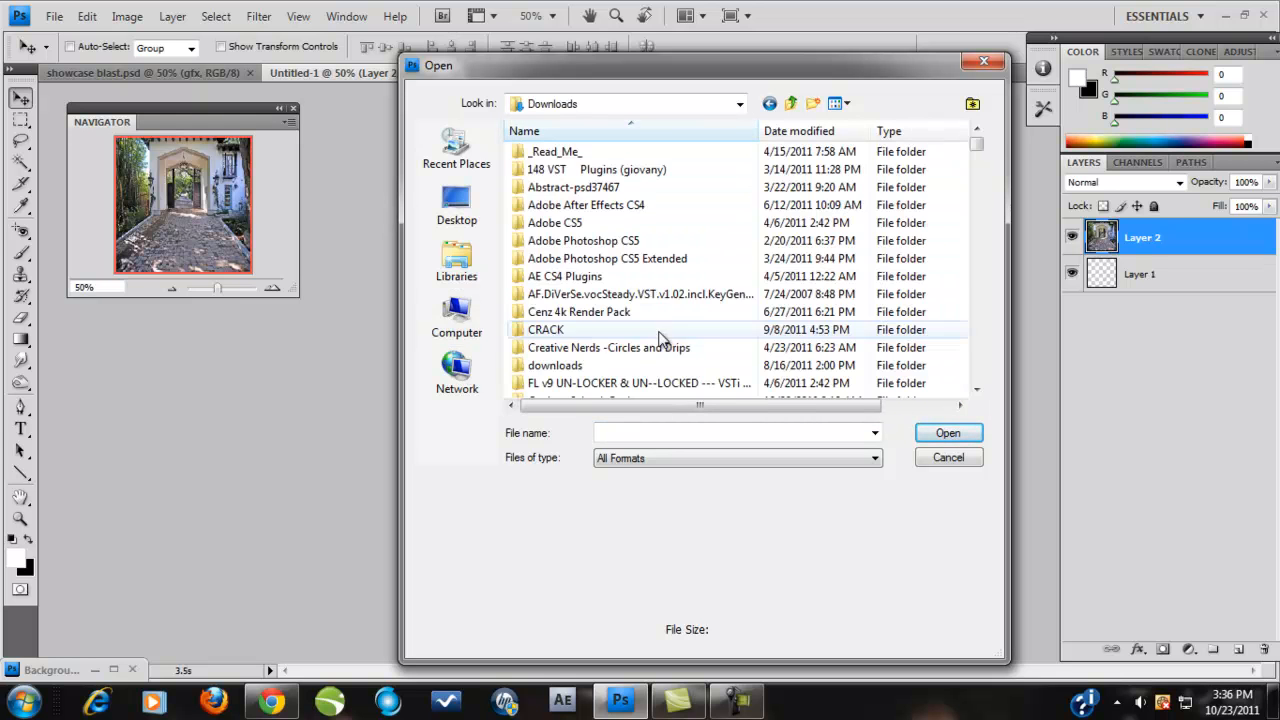
scroll(595, 318, down, 3)
scroll(595, 318, down, 5)
scroll(595, 318, up, 2)
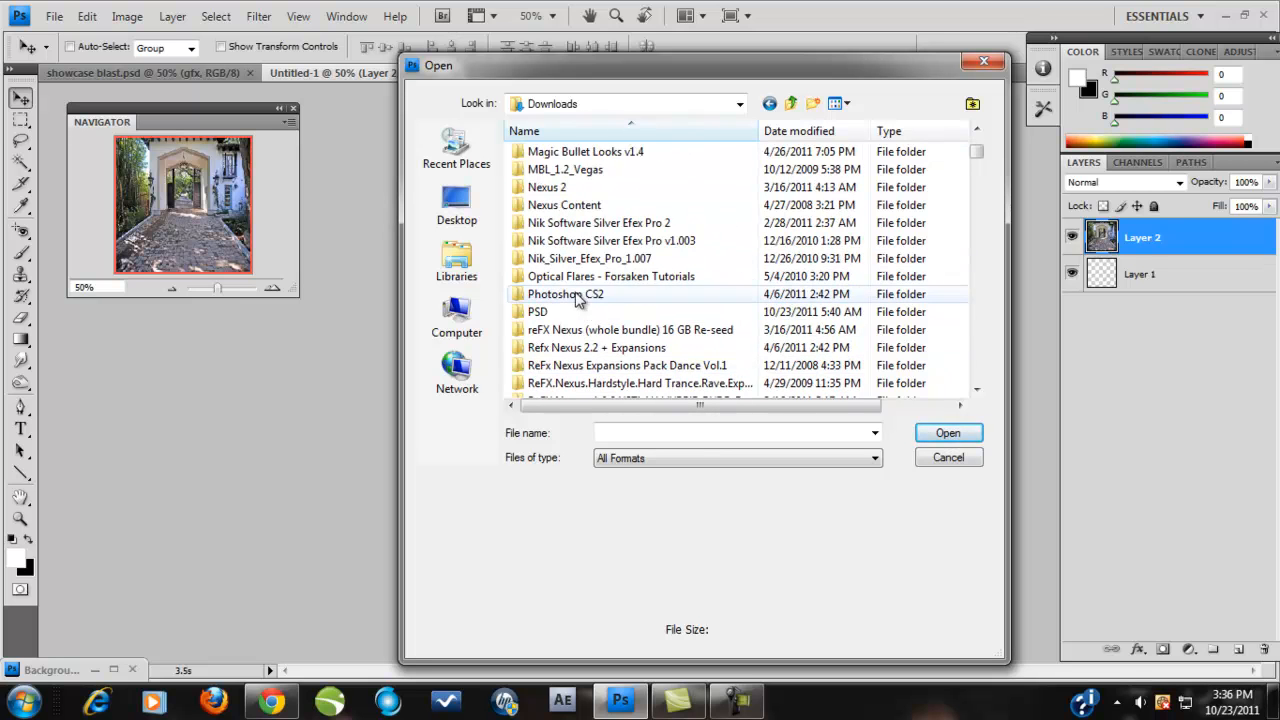
double_click(572, 313)
Preview several files in the PSD folder, open Abstract-2-psd6945 and close it again
click(654, 200)
click(752, 195)
click(860, 237)
click(847, 320)
click(751, 315)
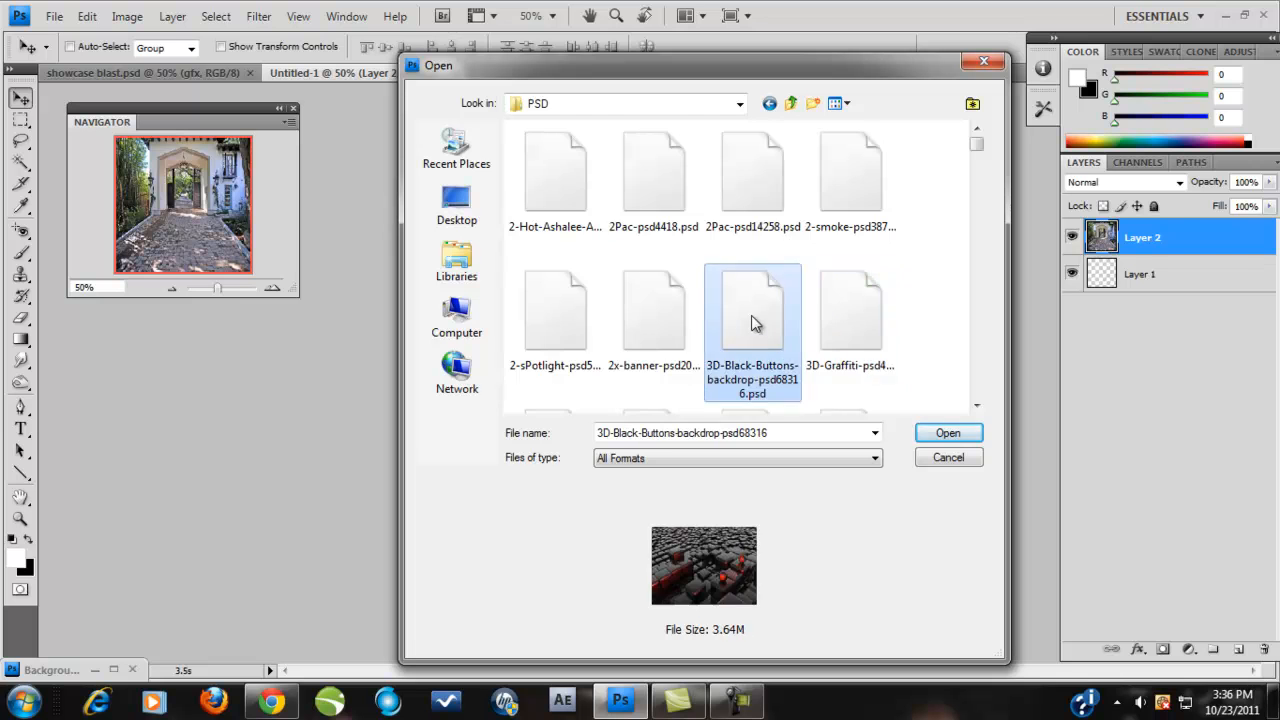
scroll(758, 325, down, 5)
click(752, 317)
click(946, 433)
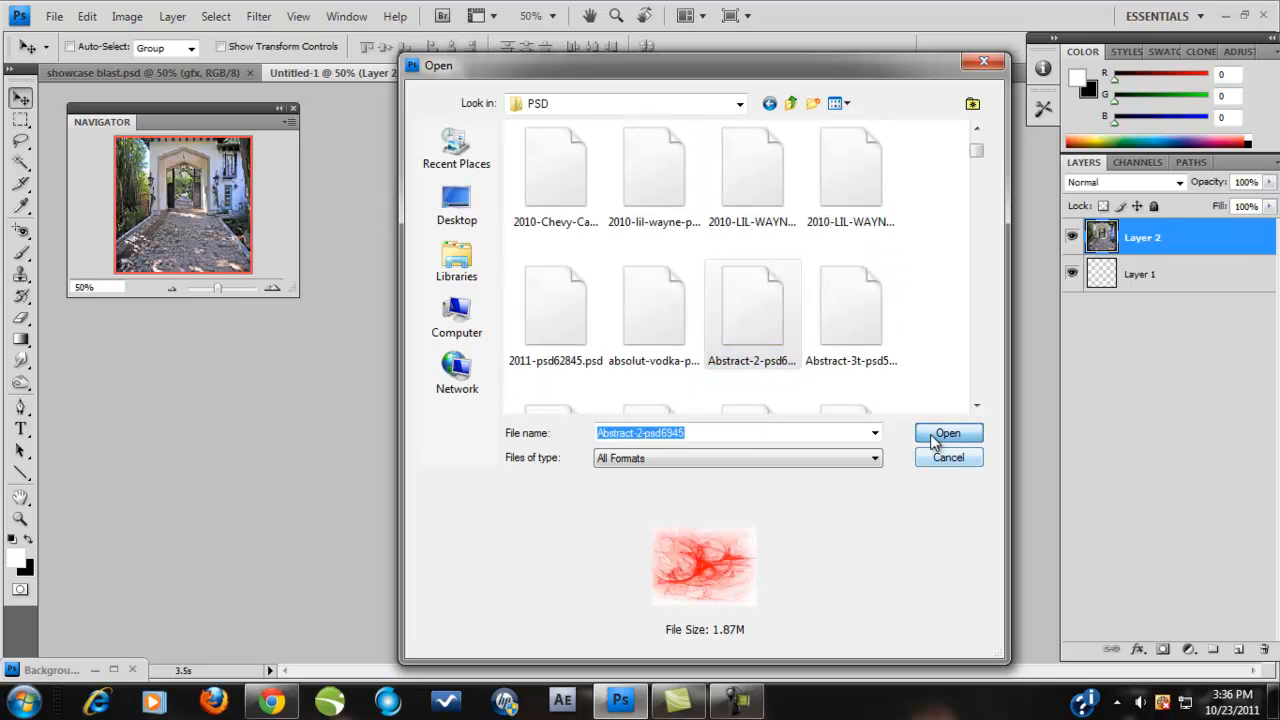
click(731, 72)
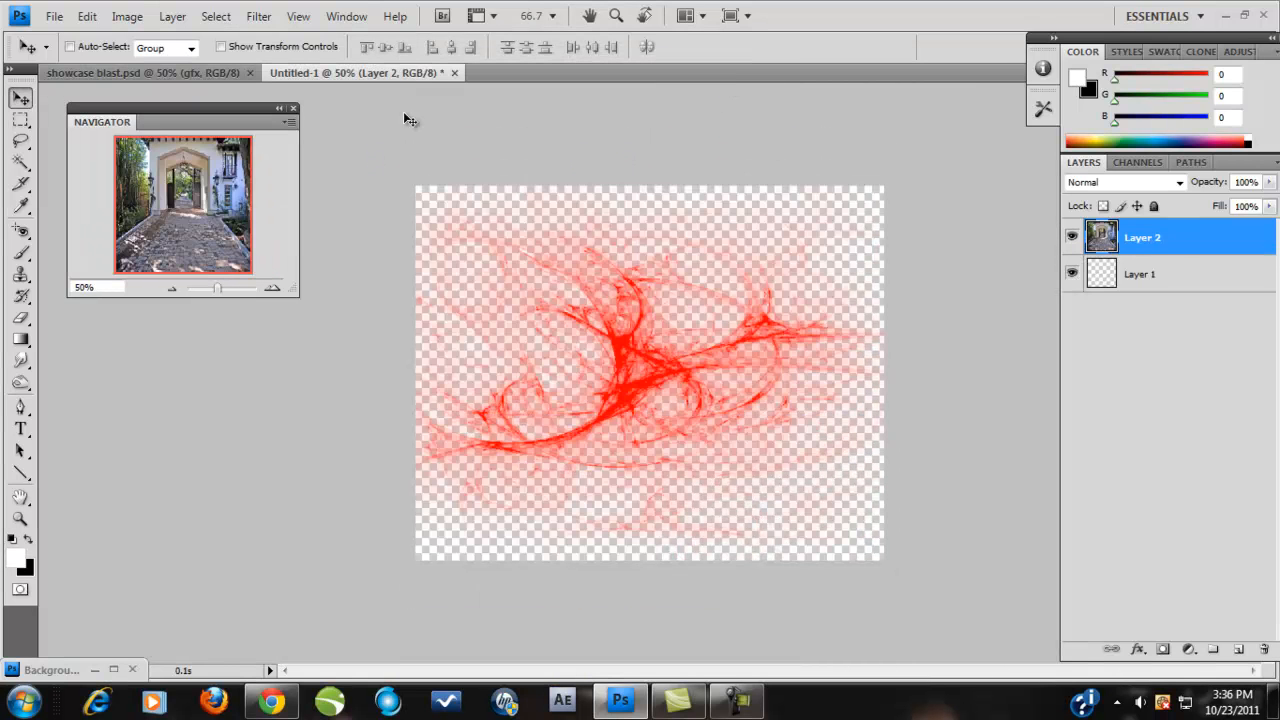
Preview the renders in the PSD folder and open LA-Brown-psd70886.psd, the front-facing standing woman cutout
click(69, 17)
click(90, 51)
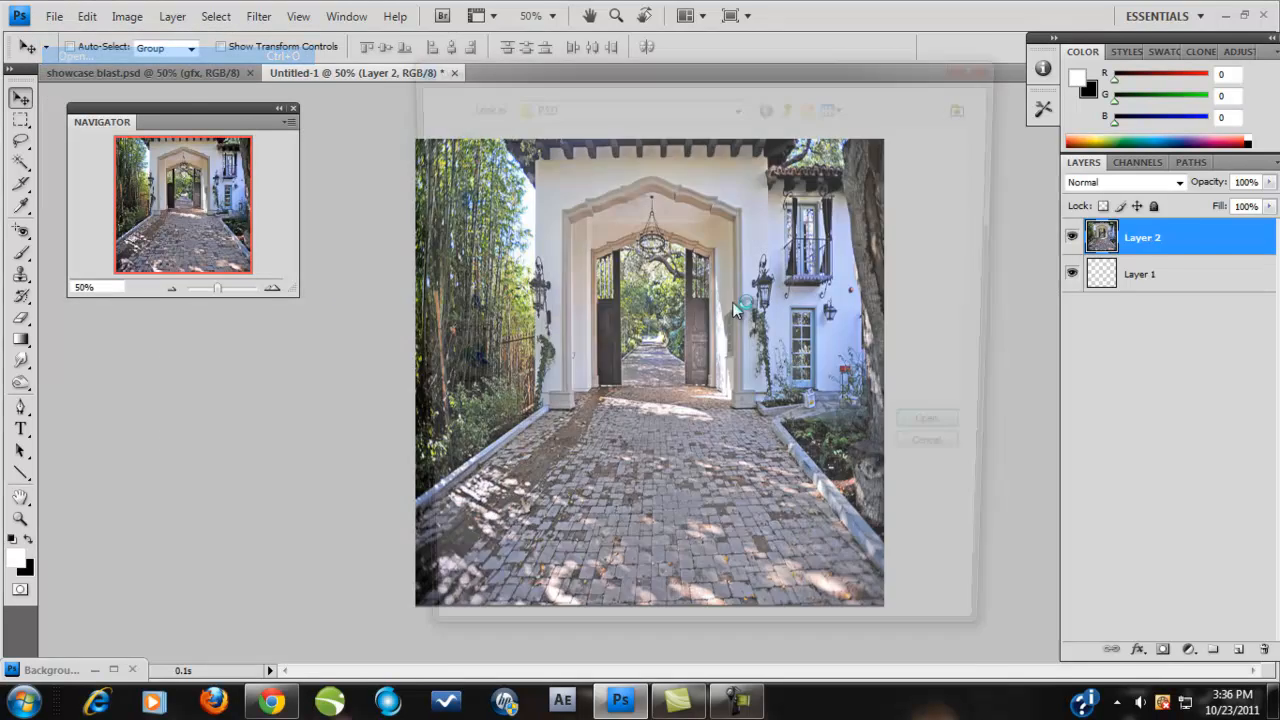
click(655, 180)
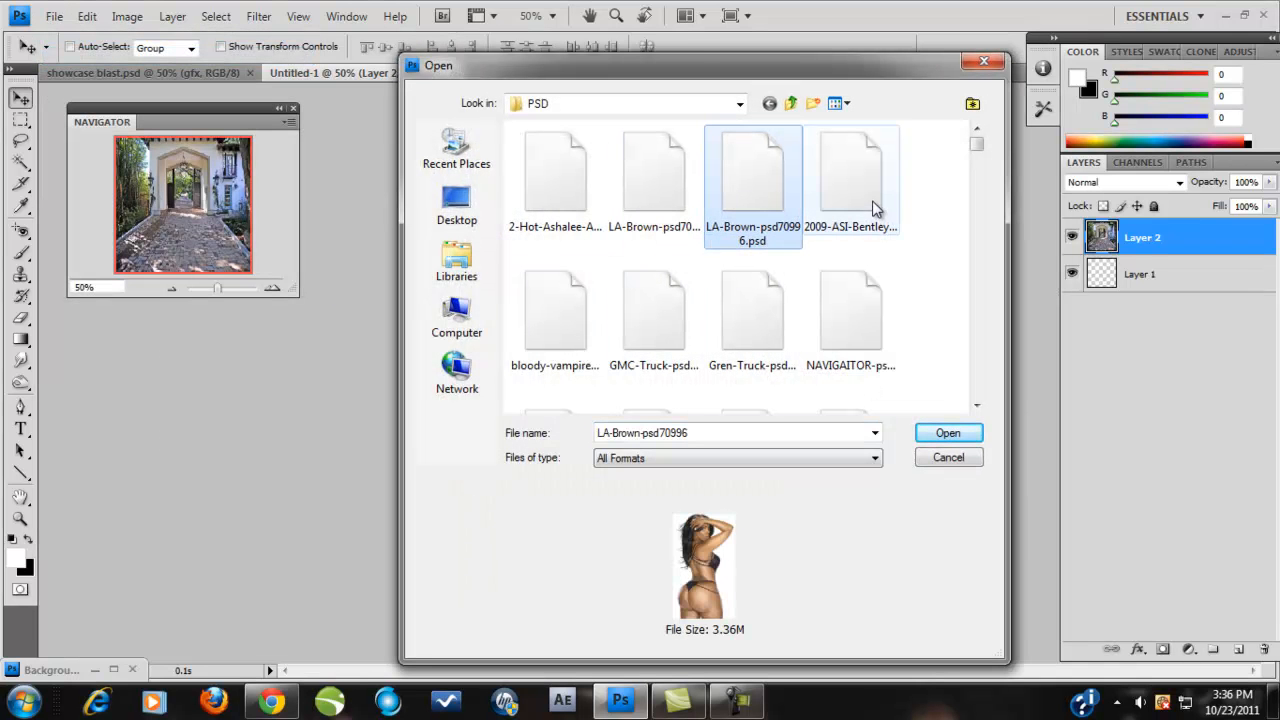
click(677, 334)
click(760, 334)
click(862, 343)
scroll(677, 220, down, 1)
click(677, 220)
scroll(737, 215, up, 1)
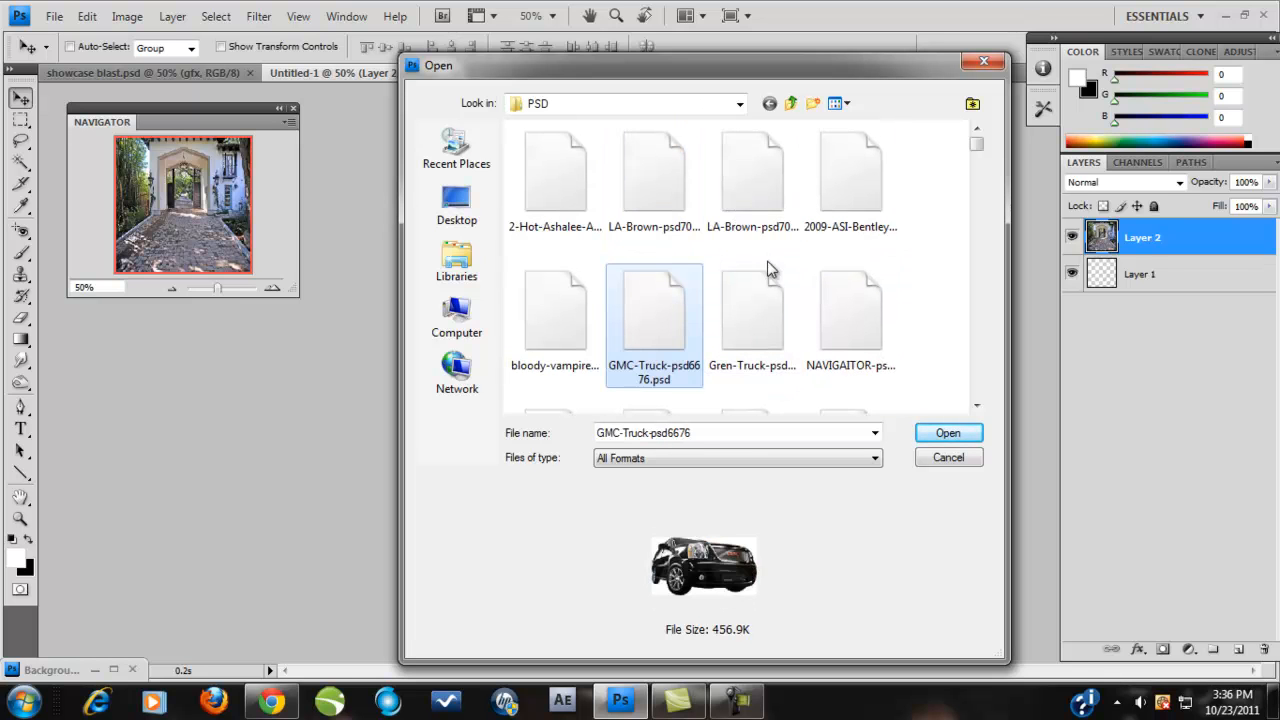
click(756, 210)
click(651, 182)
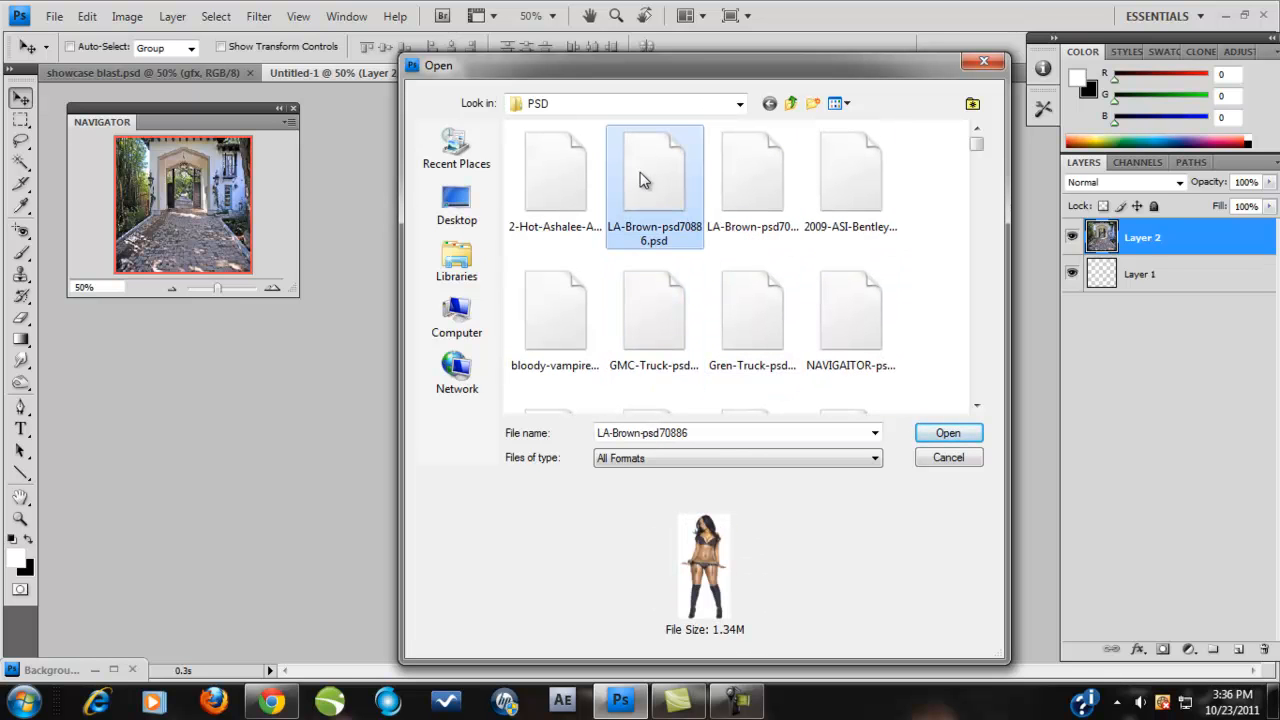
click(960, 433)
Copy the woman cutout into the Untitled-1 document, minimize its source window and centre the cutout in front of the gate
drag(593, 75, 387, 190)
drag(675, 384, 790, 470)
click(688, 125)
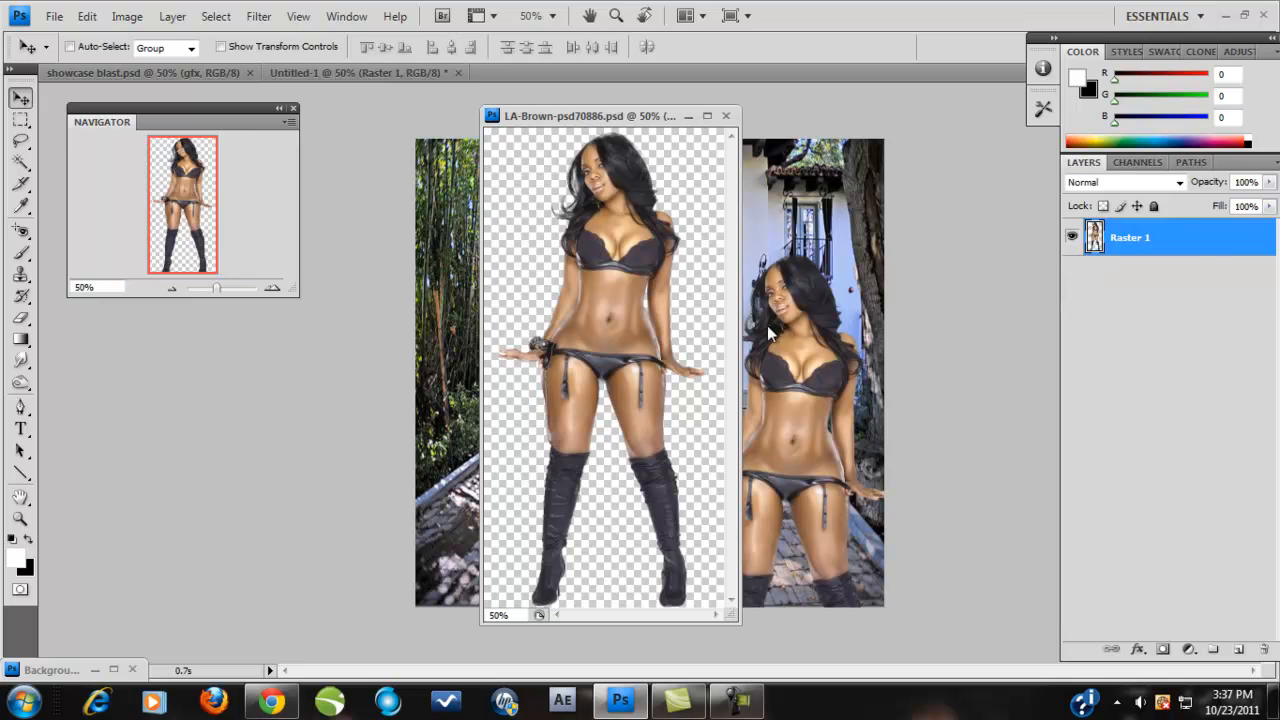
click(688, 117)
drag(780, 445, 638, 451)
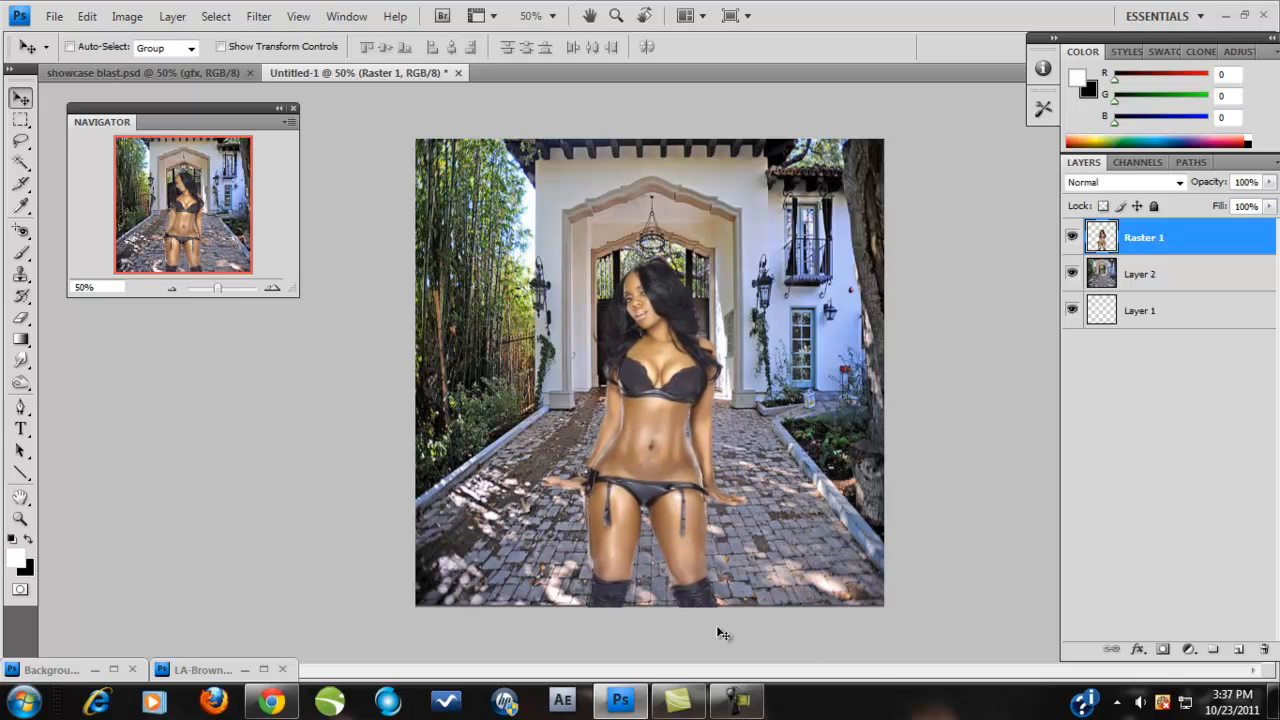
Shift the woman cutout left of the gateway, keeping its legs cropped by the canvas's lower edge
drag(664, 489, 603, 481)
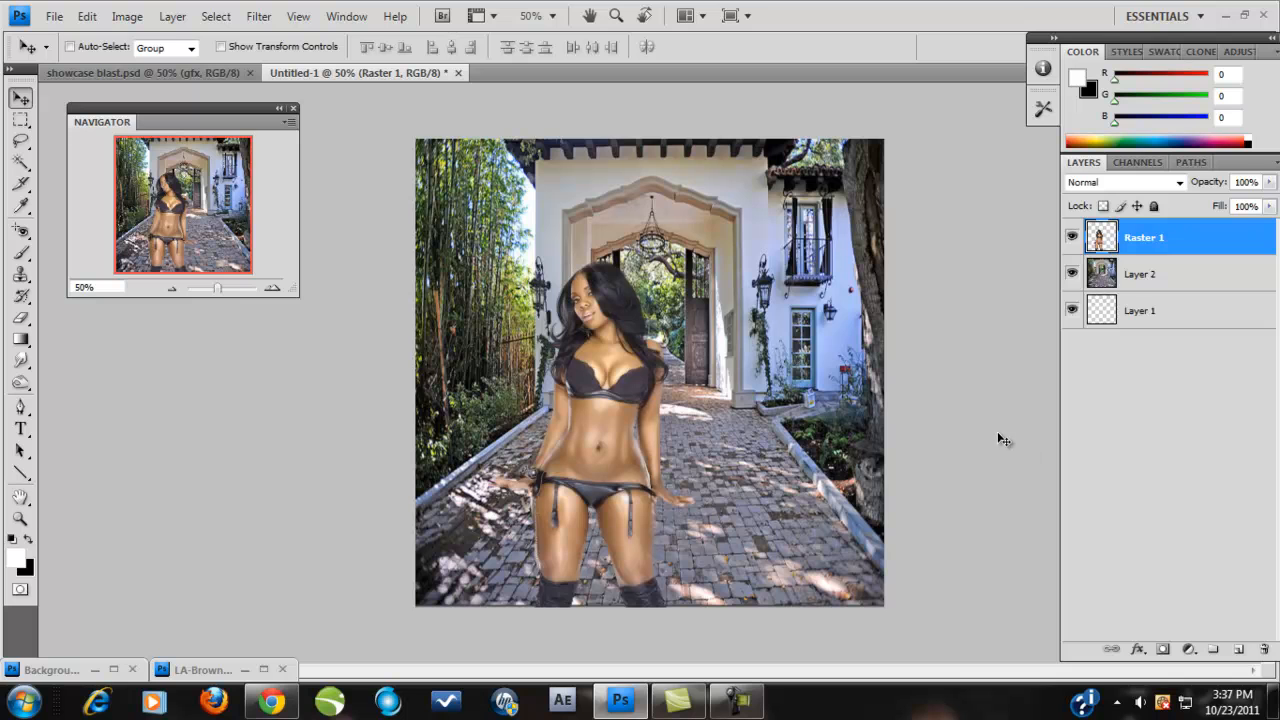
Add a Levels adjustment clipped to the background Layer 2, with shadow input 2 and midtone input 0.91
click(1167, 273)
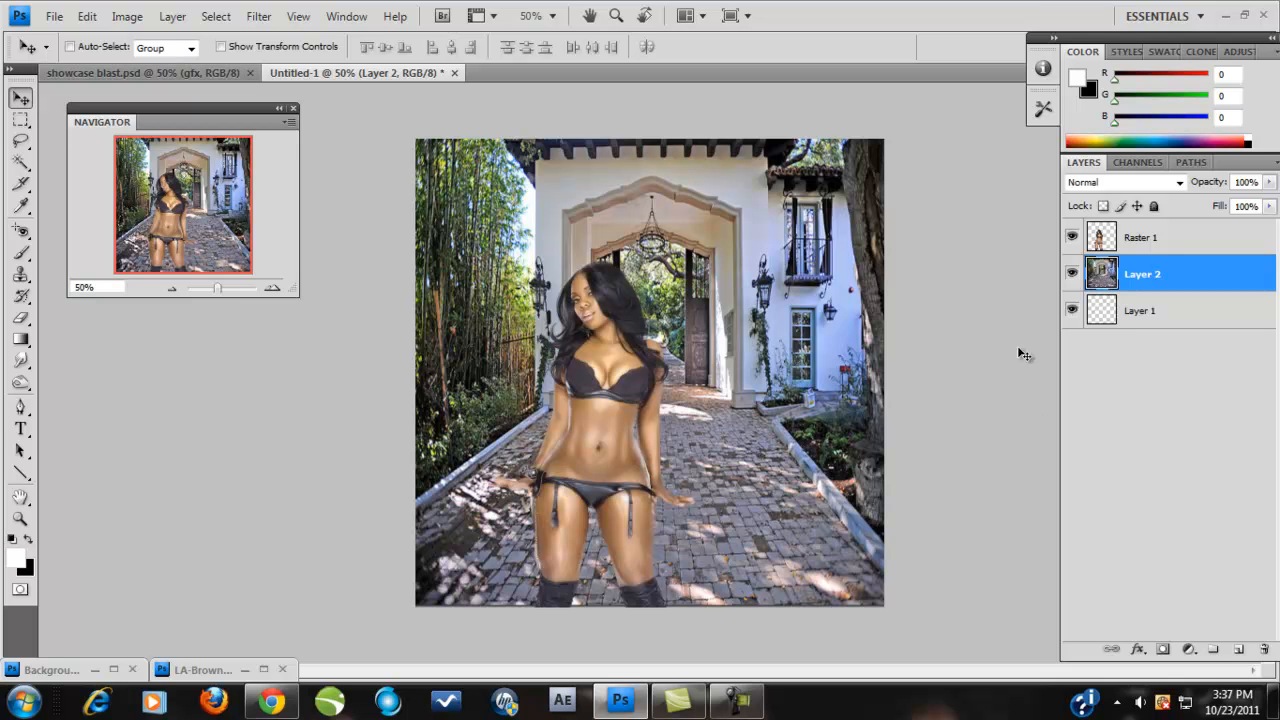
click(1189, 650)
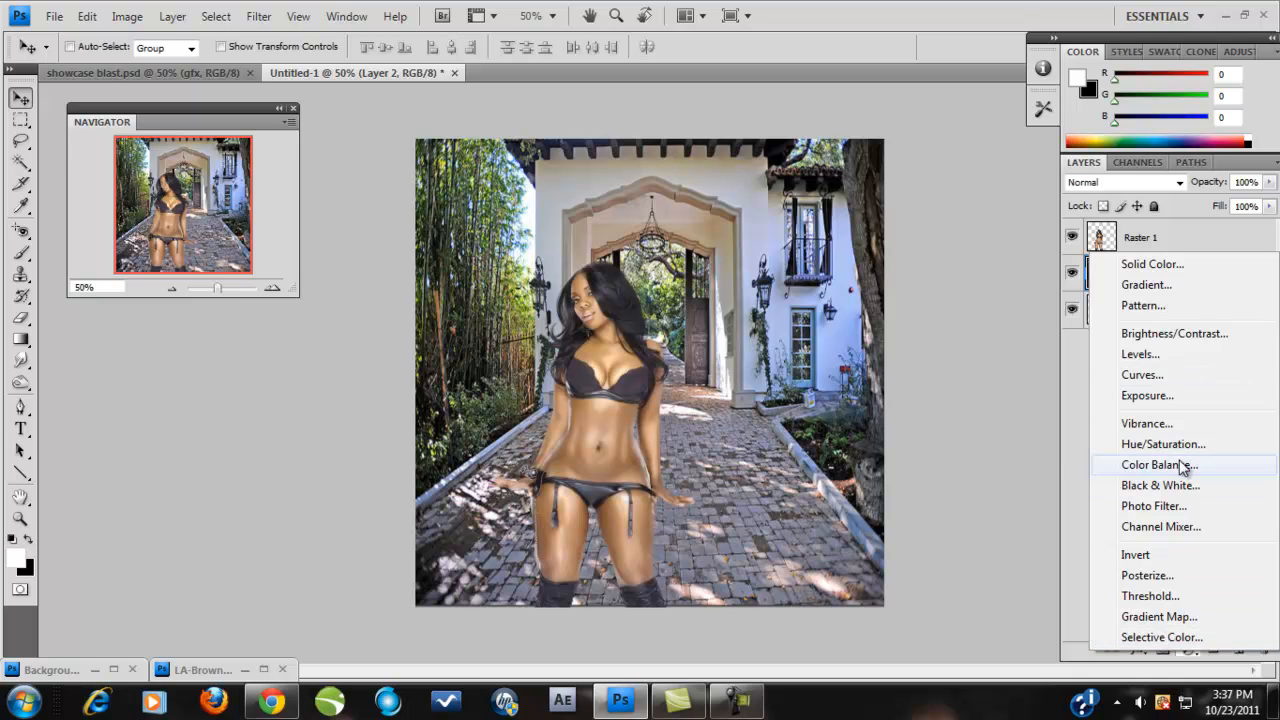
click(1140, 355)
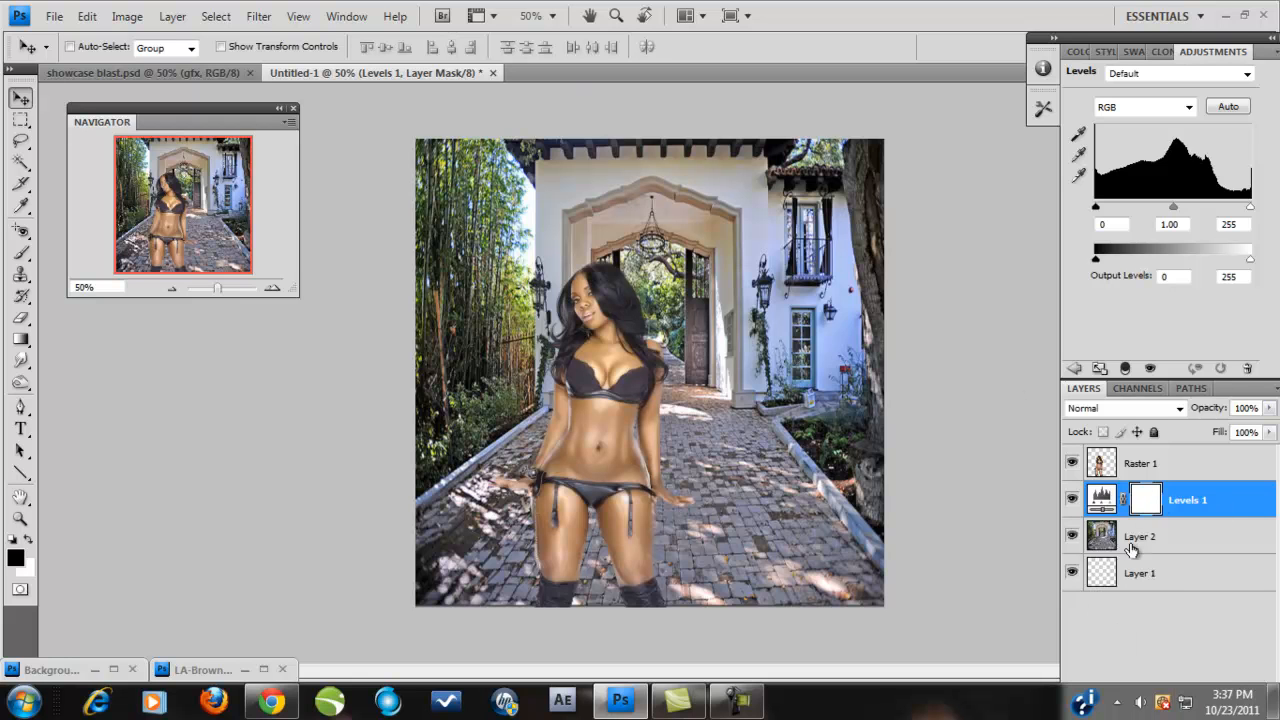
click(1079, 52)
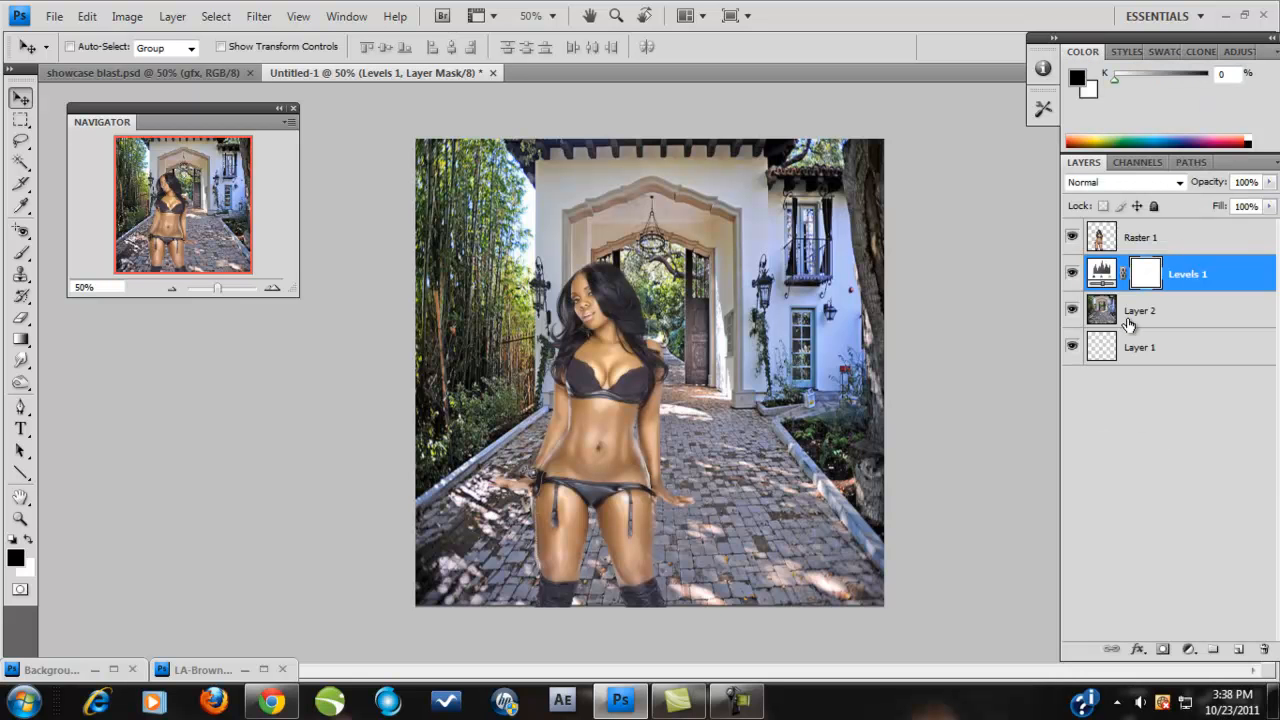
key(ctrl+alt+g)
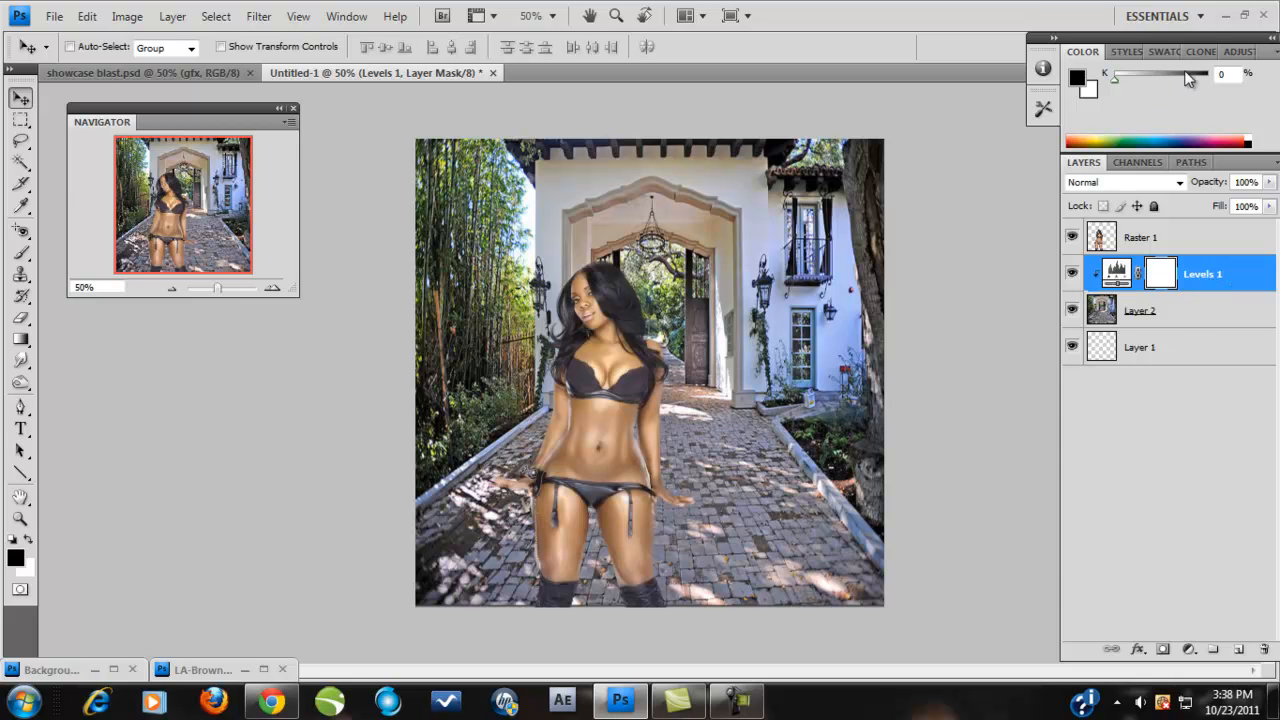
click(1236, 52)
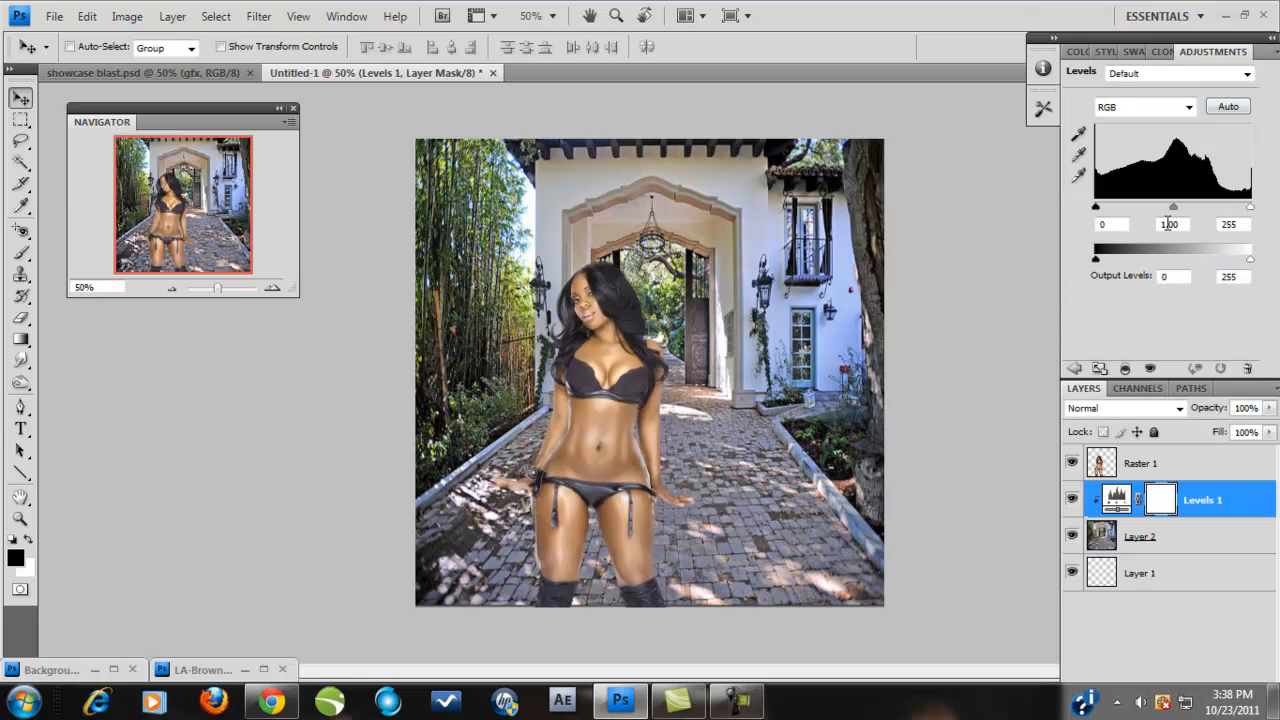
drag(1173, 206, 1180, 208)
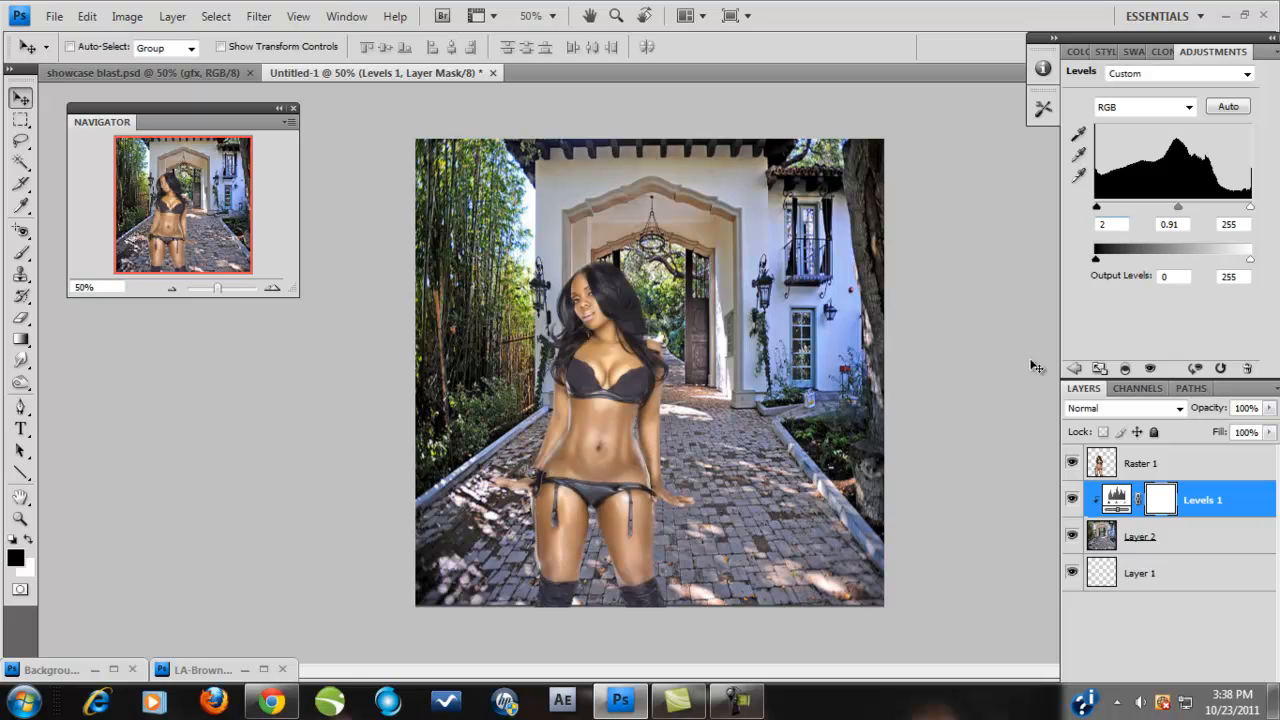
Duplicate the background Layer 2, then stack the original above its copy and desaturate it
click(1155, 538)
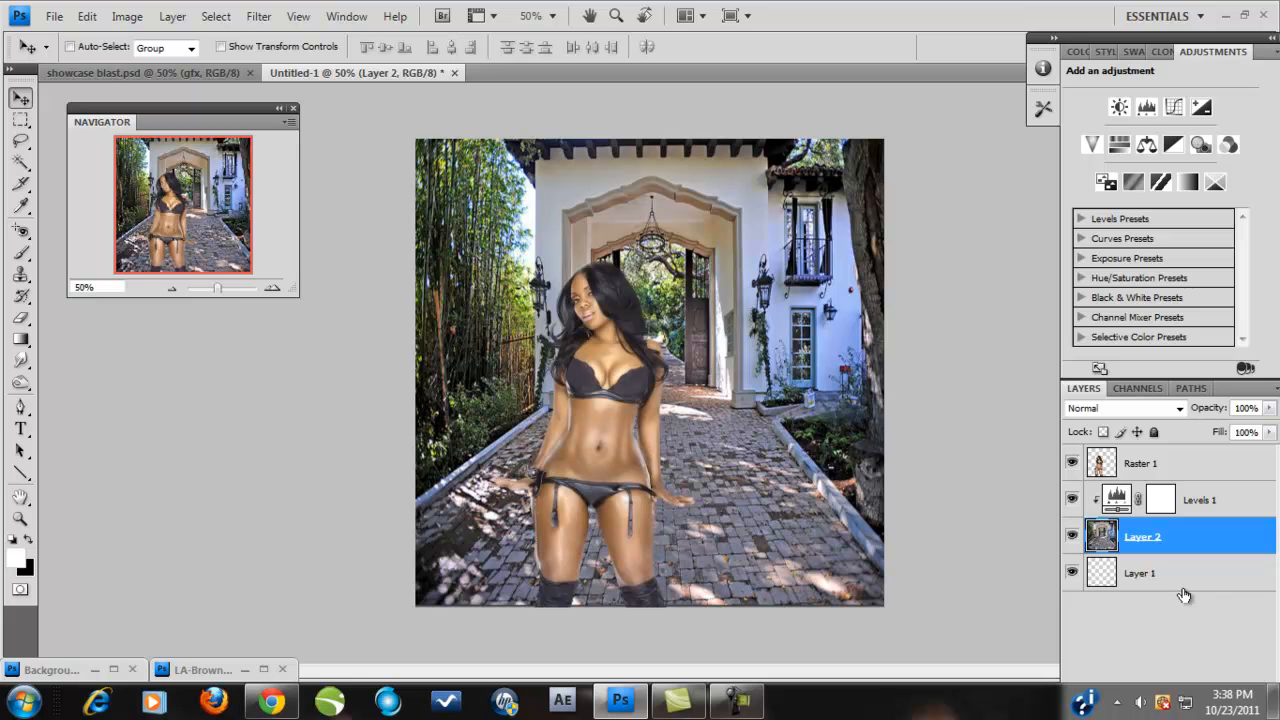
key(ctrl+j)
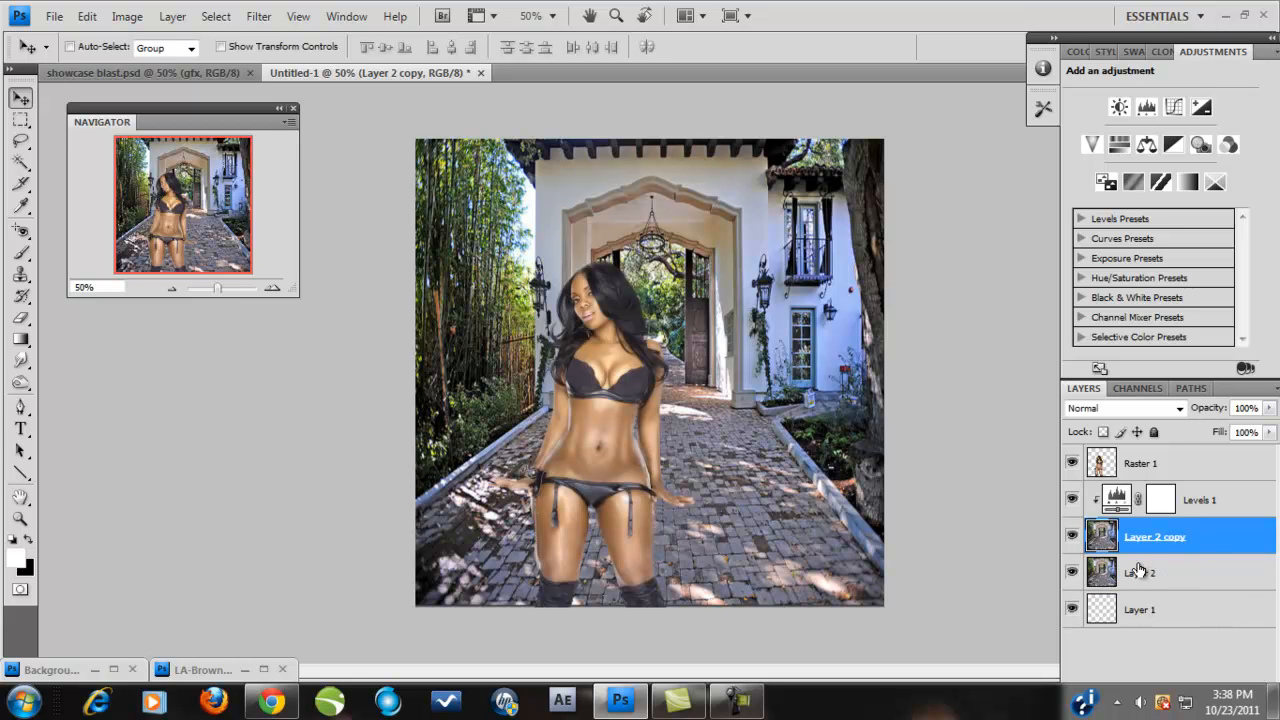
drag(1148, 580, 1165, 530)
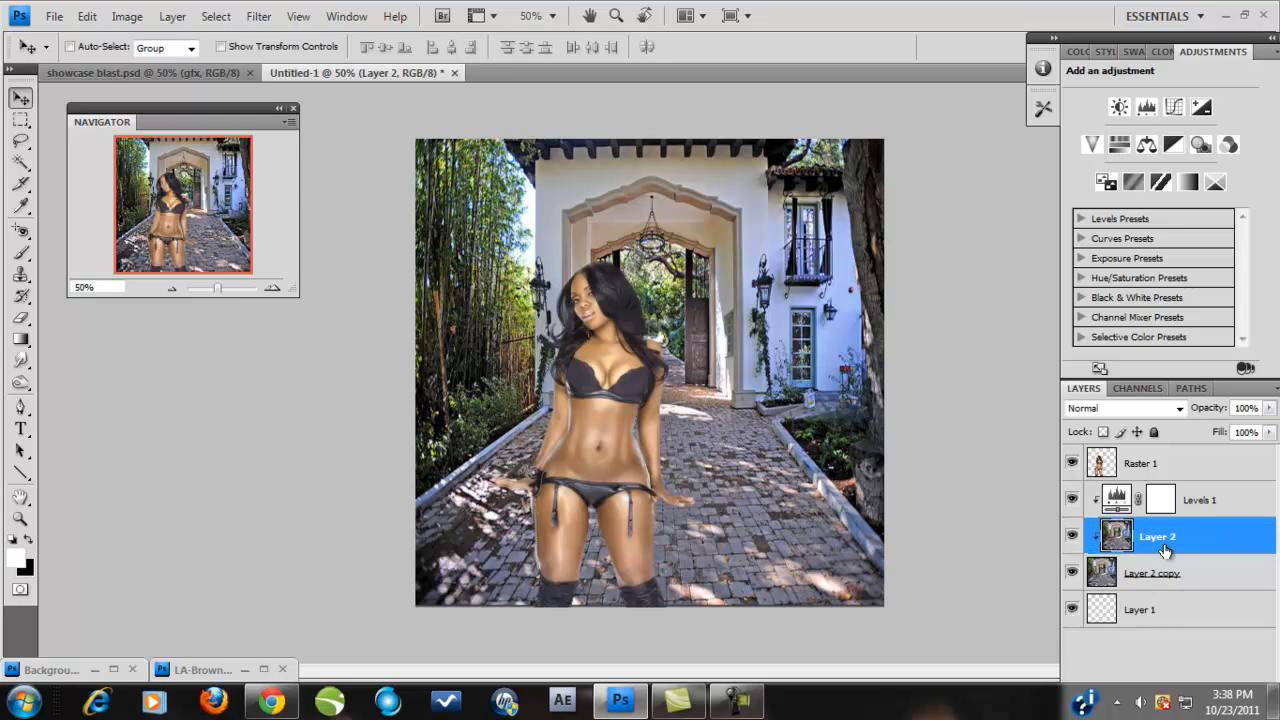
click(122, 22)
mouse_move(200, 65)
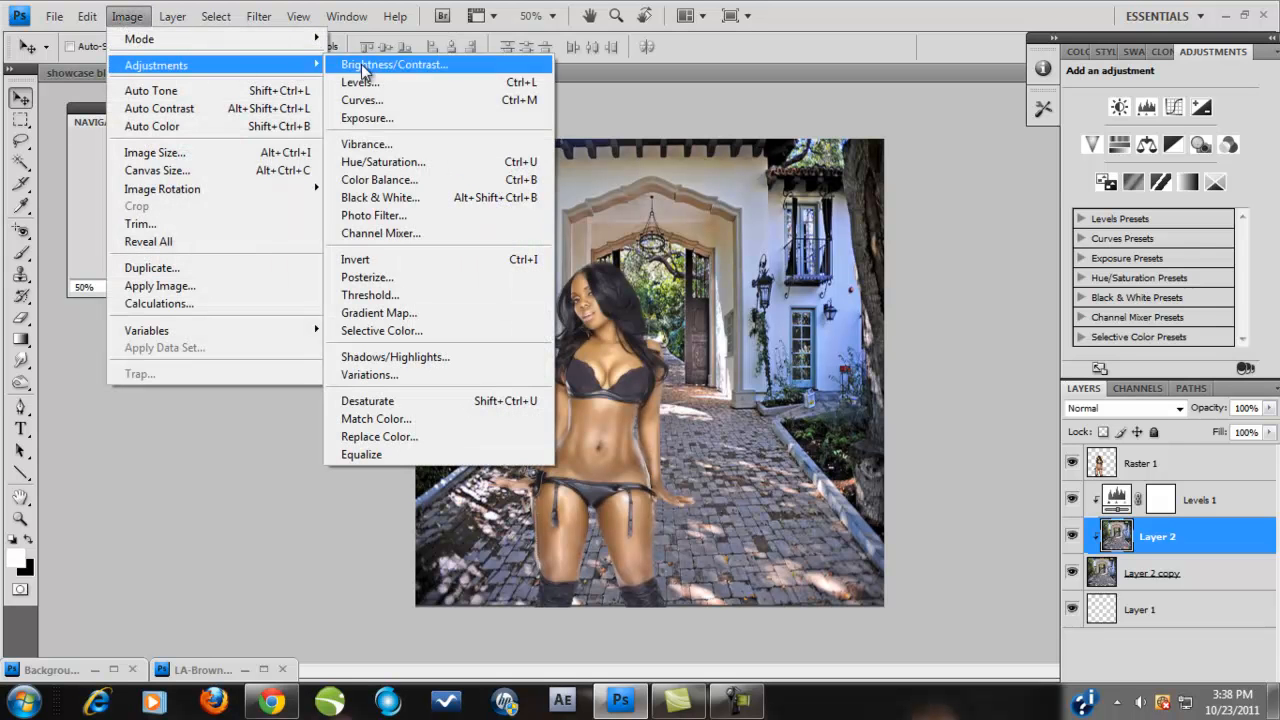
click(382, 401)
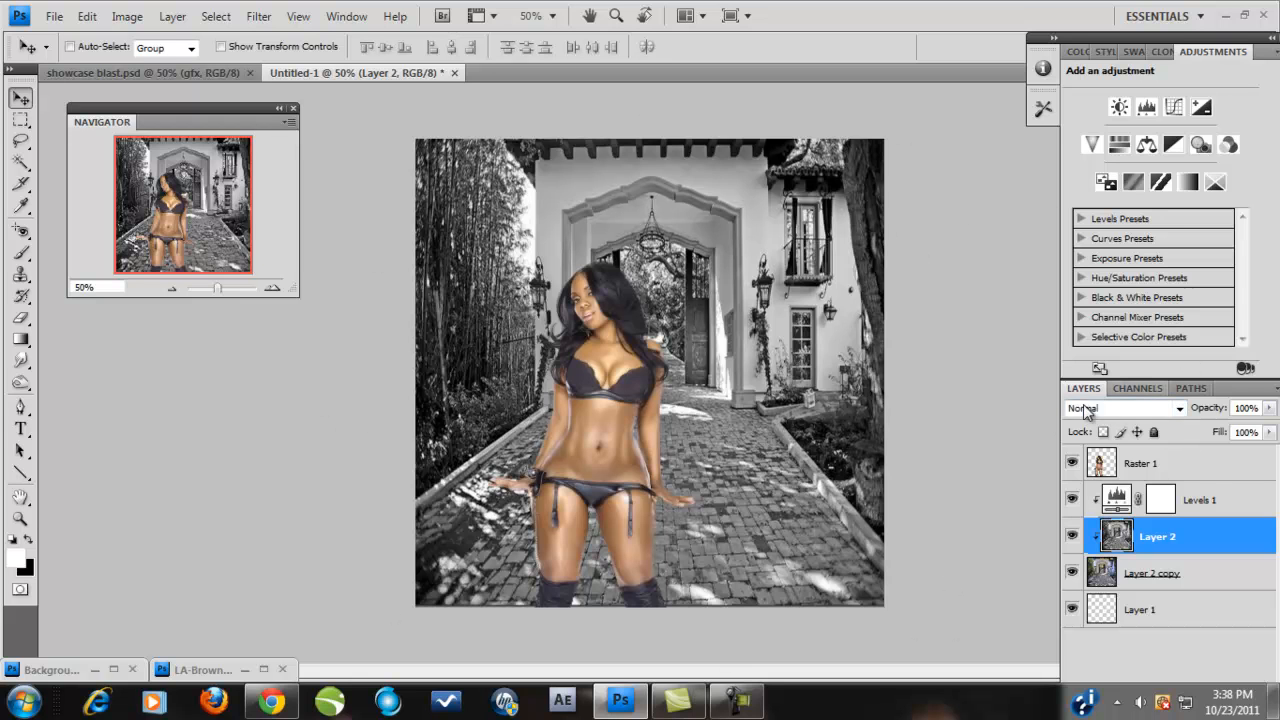
Blend the desaturated background layer in Overlay mode at 45% opacity
click(1117, 417)
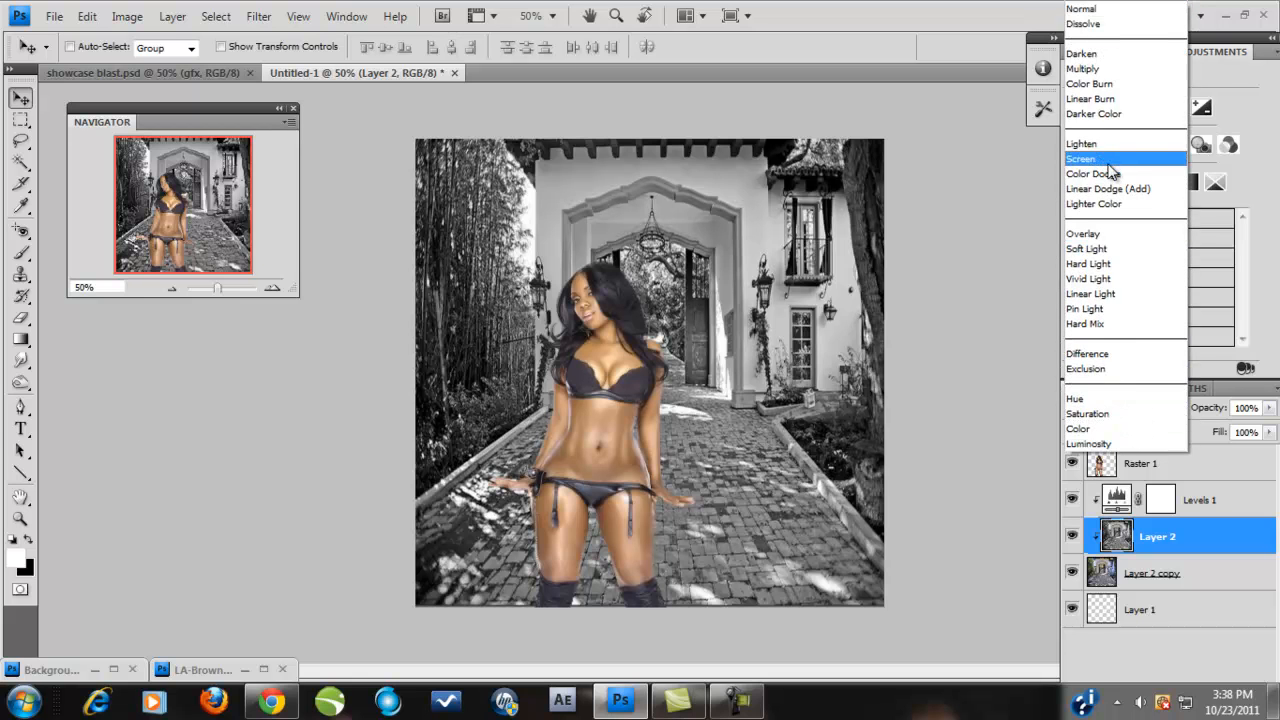
click(1096, 234)
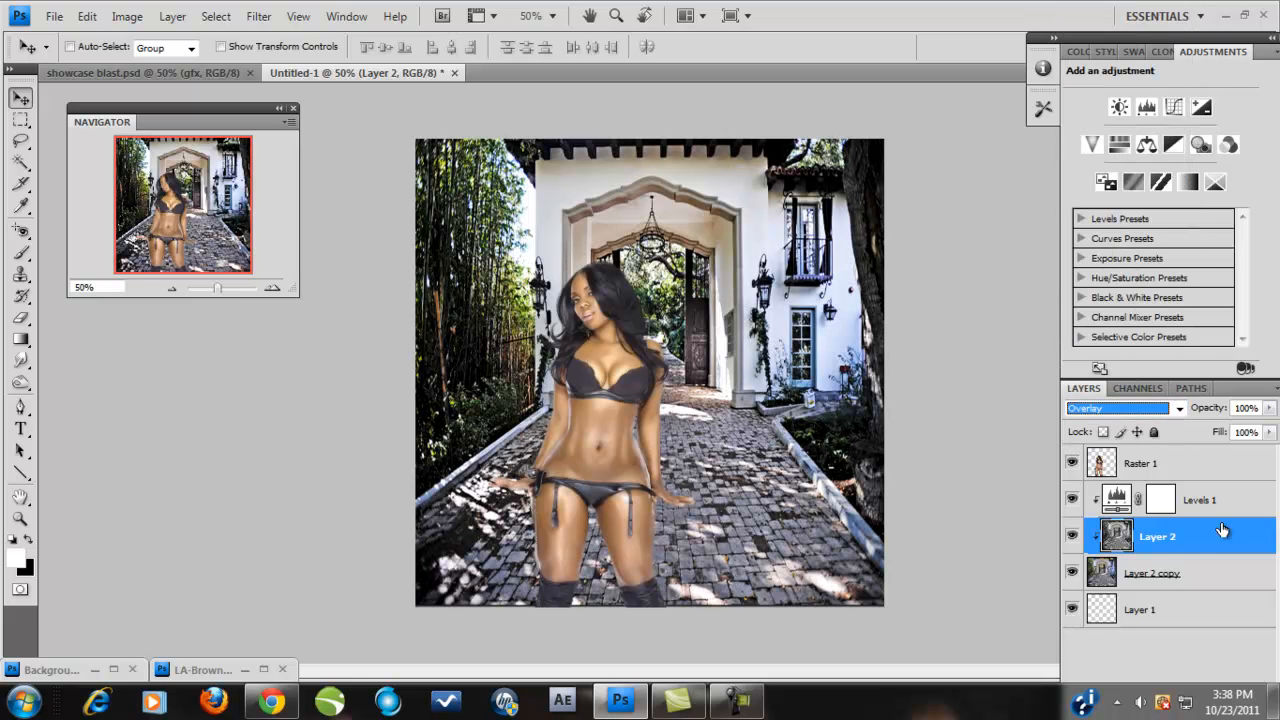
click(1268, 408)
drag(1264, 428, 1224, 430)
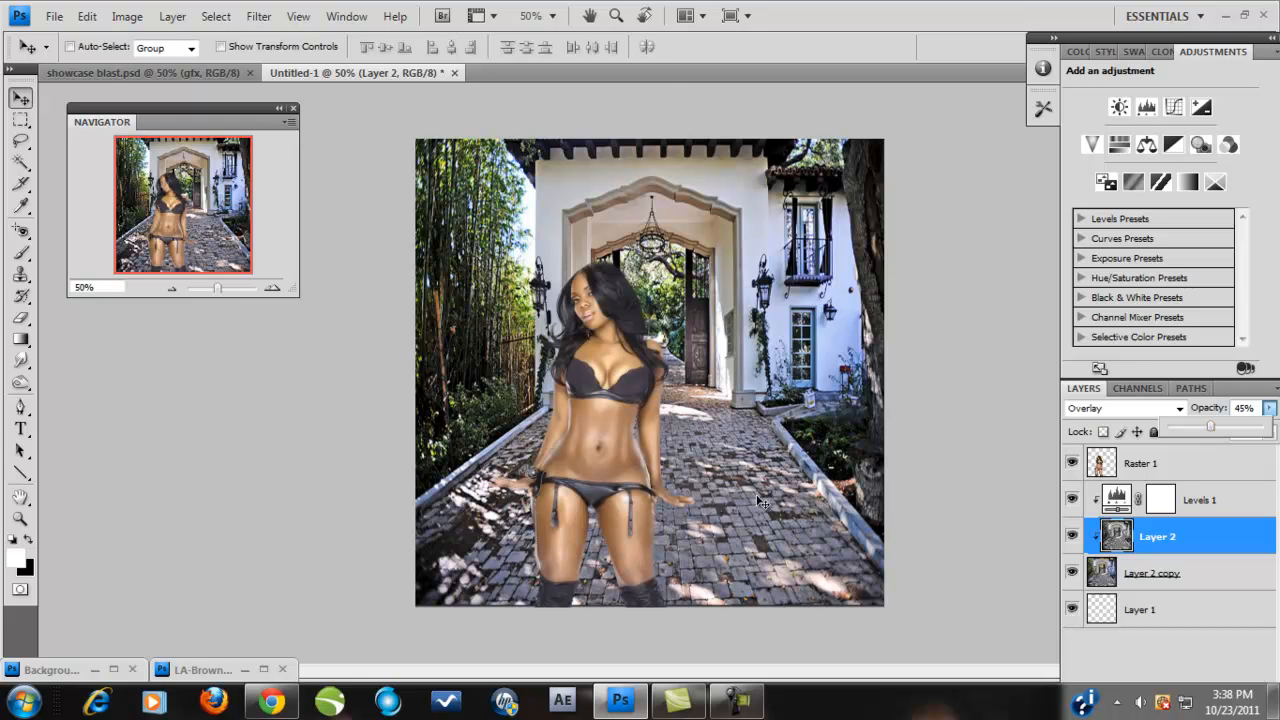
Select the woman cutout's layer, Raster 1
click(1150, 465)
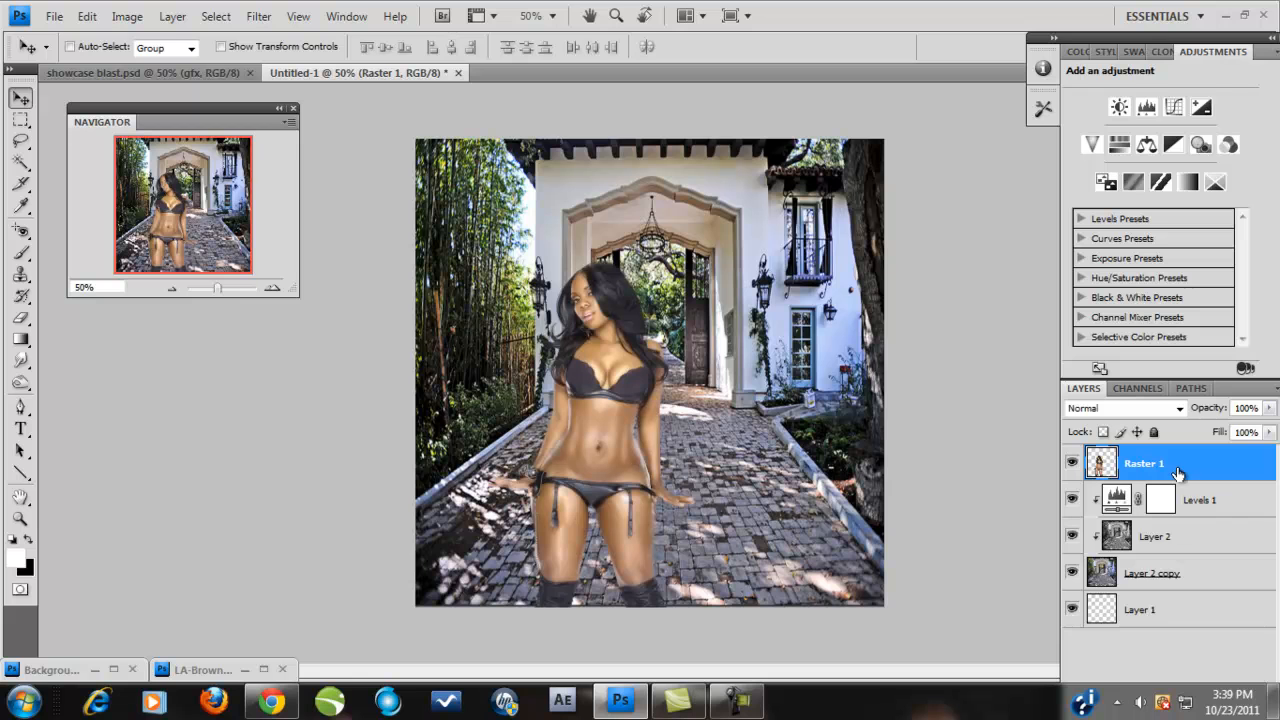
click(1076, 53)
click(1188, 649)
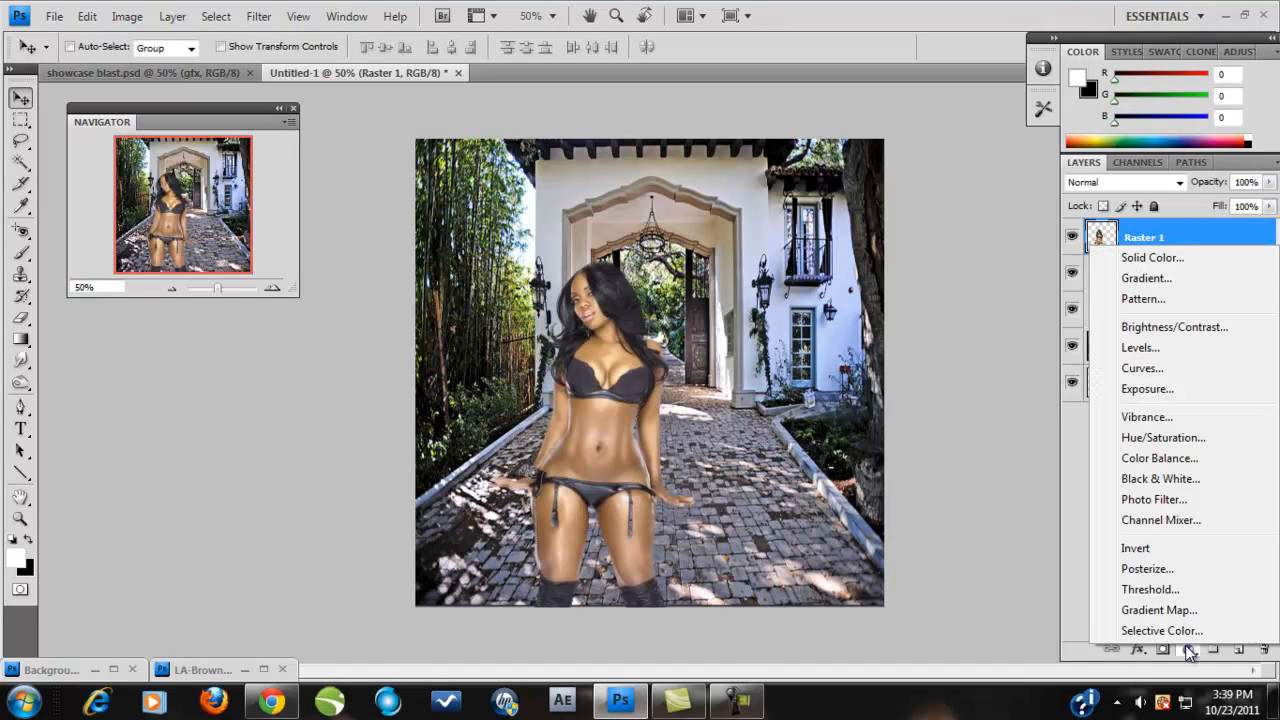
click(136, 16)
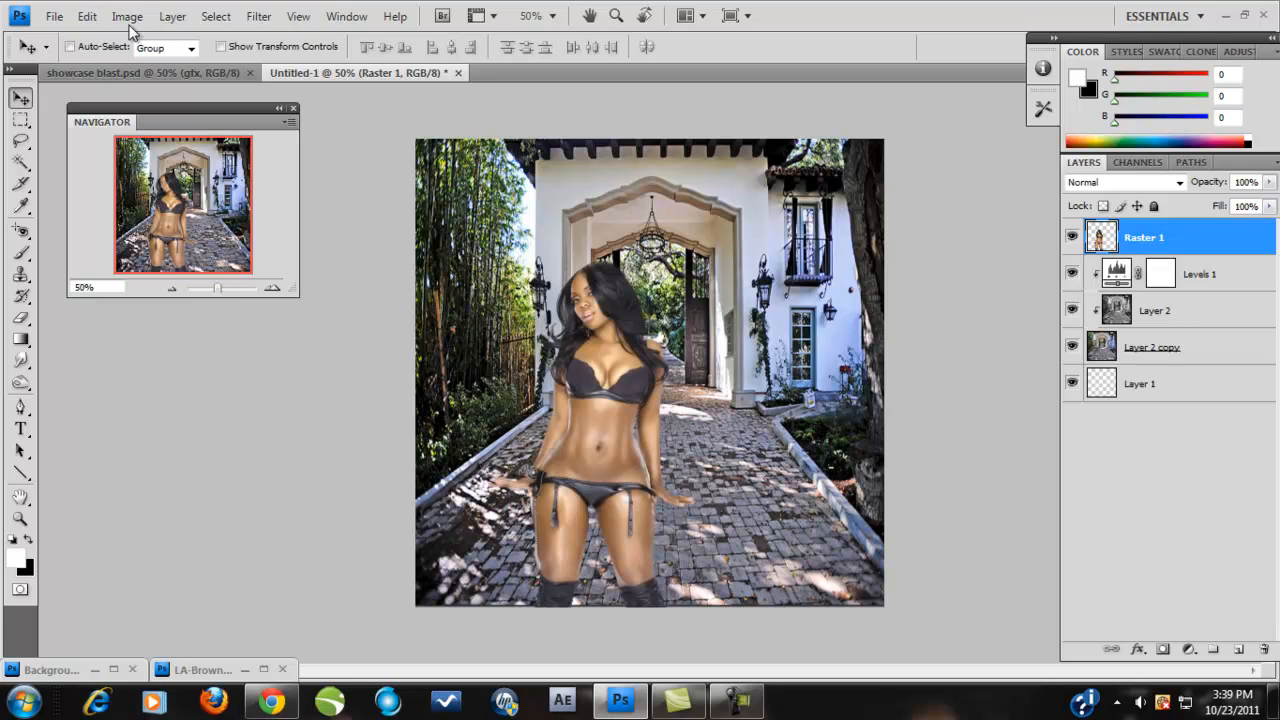
click(127, 18)
mouse_move(291, 66)
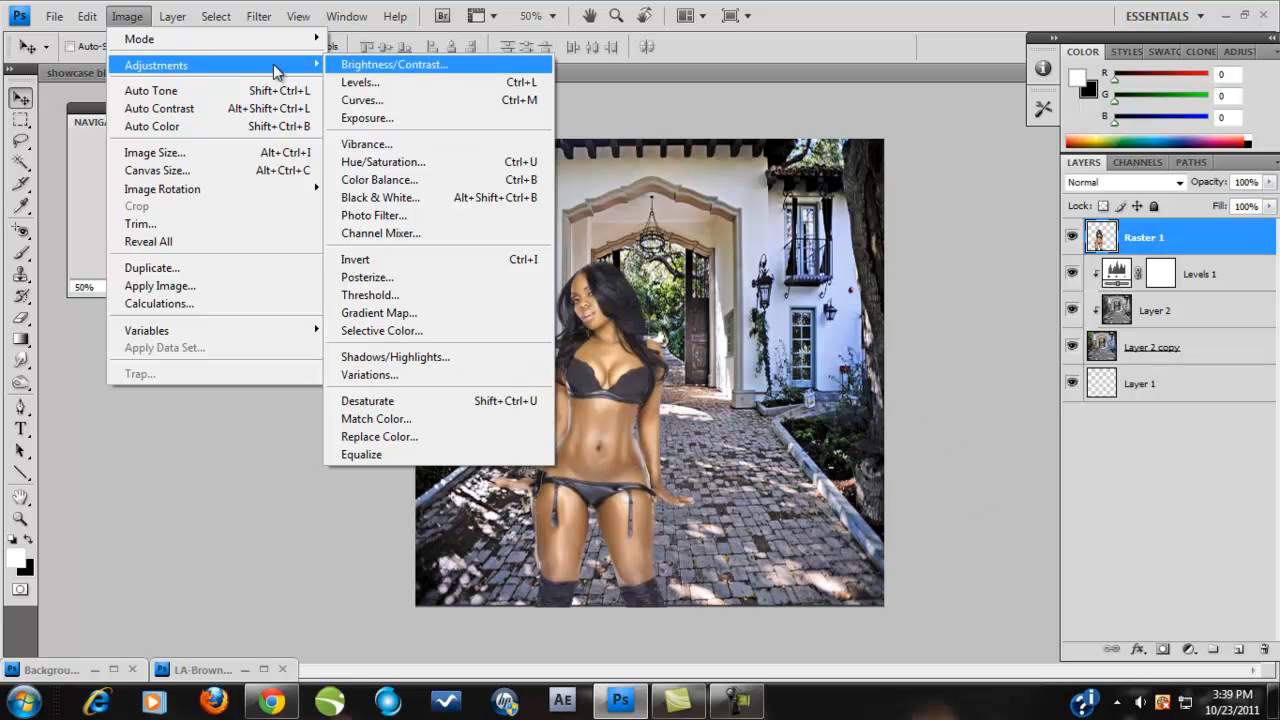
click(127, 16)
click(54, 16)
mouse_move(87, 16)
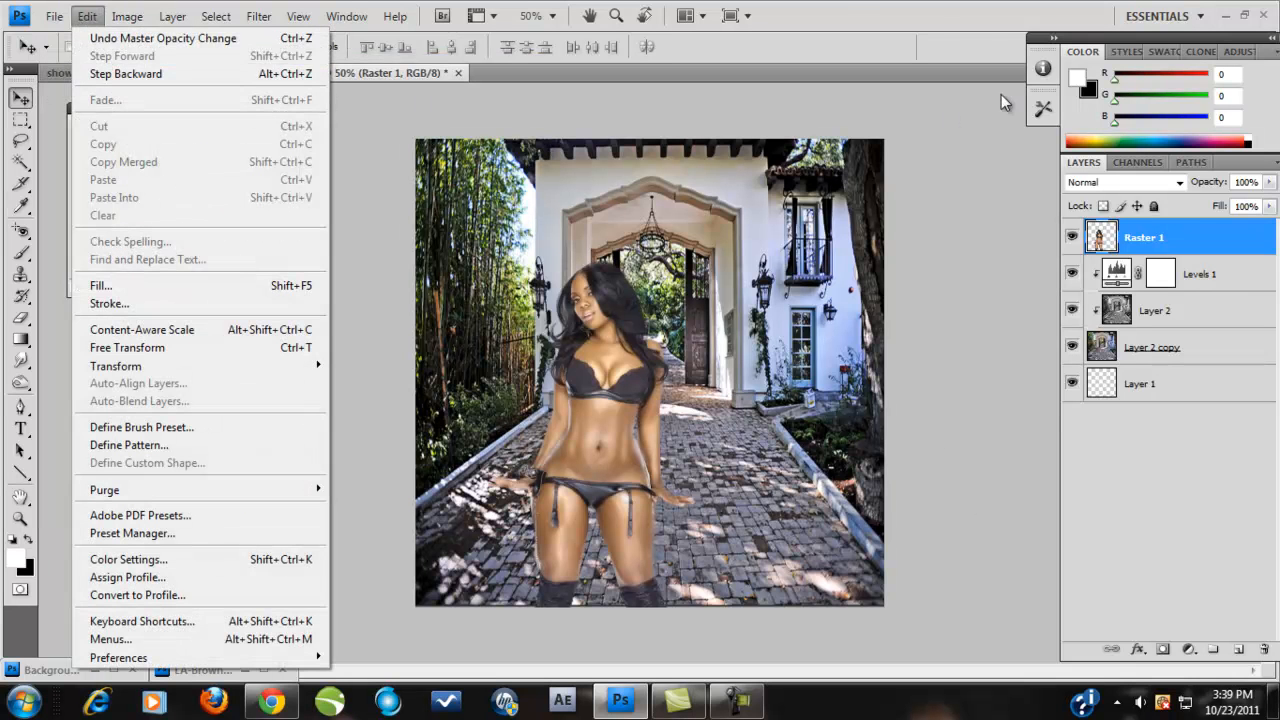
click(847, 12)
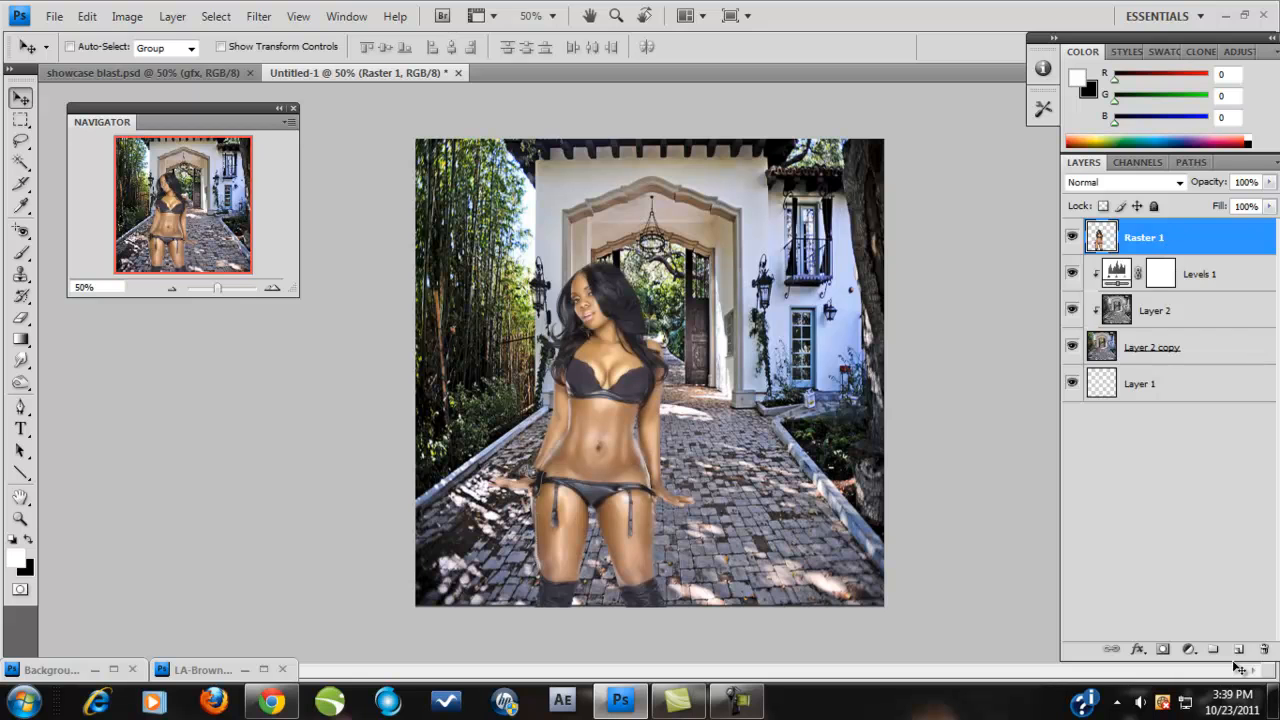
Add a Color Balance adjustment clipped to the woman cutout, with midtones at red +20, green +10 and blue +9
click(1191, 650)
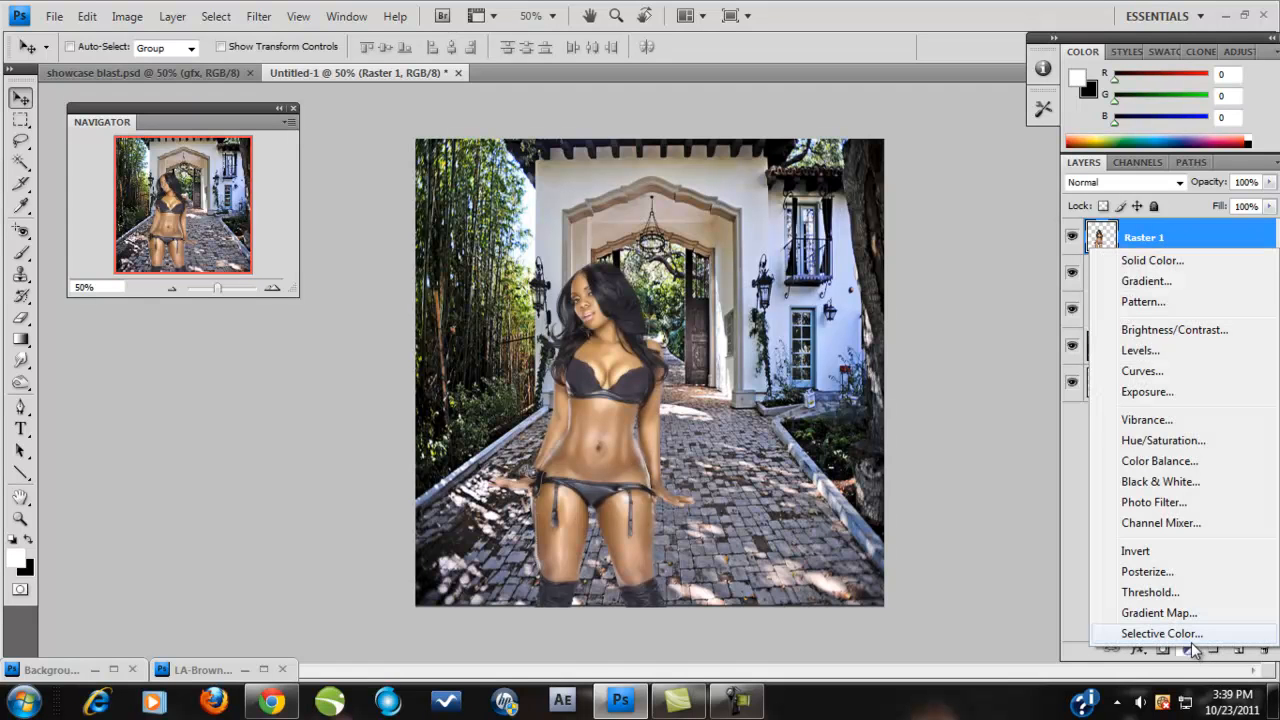
click(1160, 461)
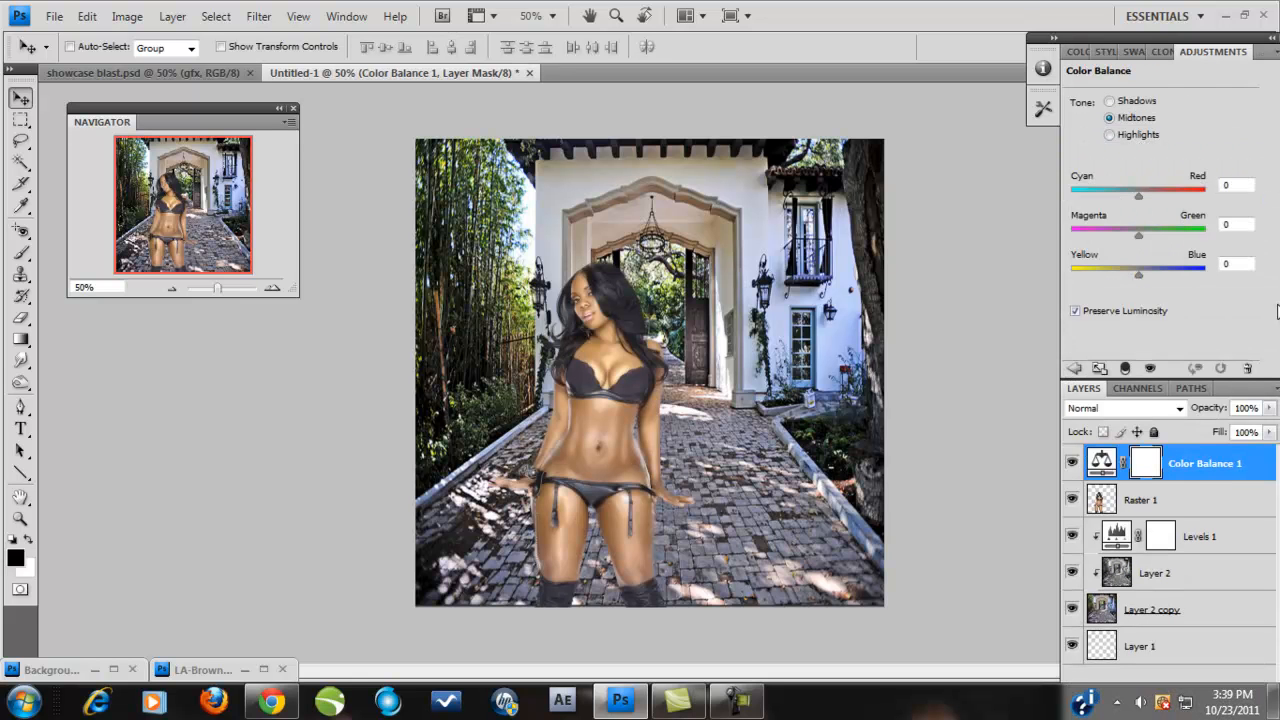
key(ctrl+alt+g)
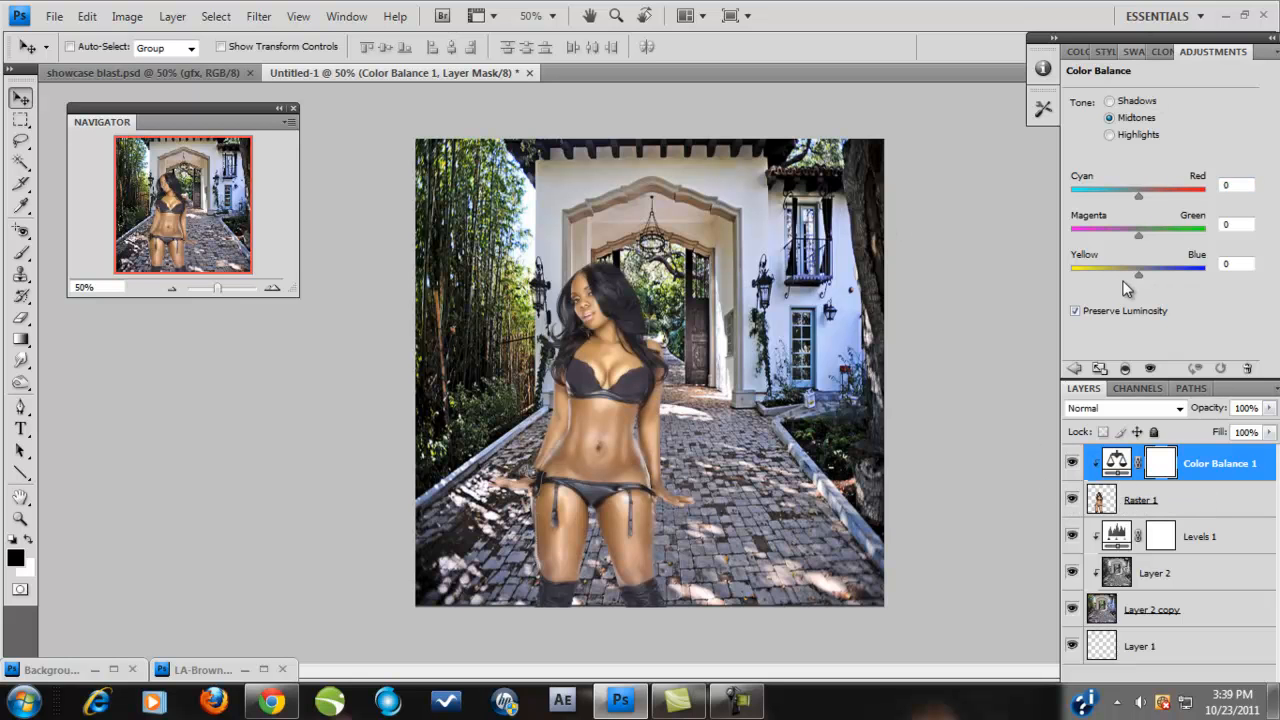
drag(1137, 276, 1145, 241)
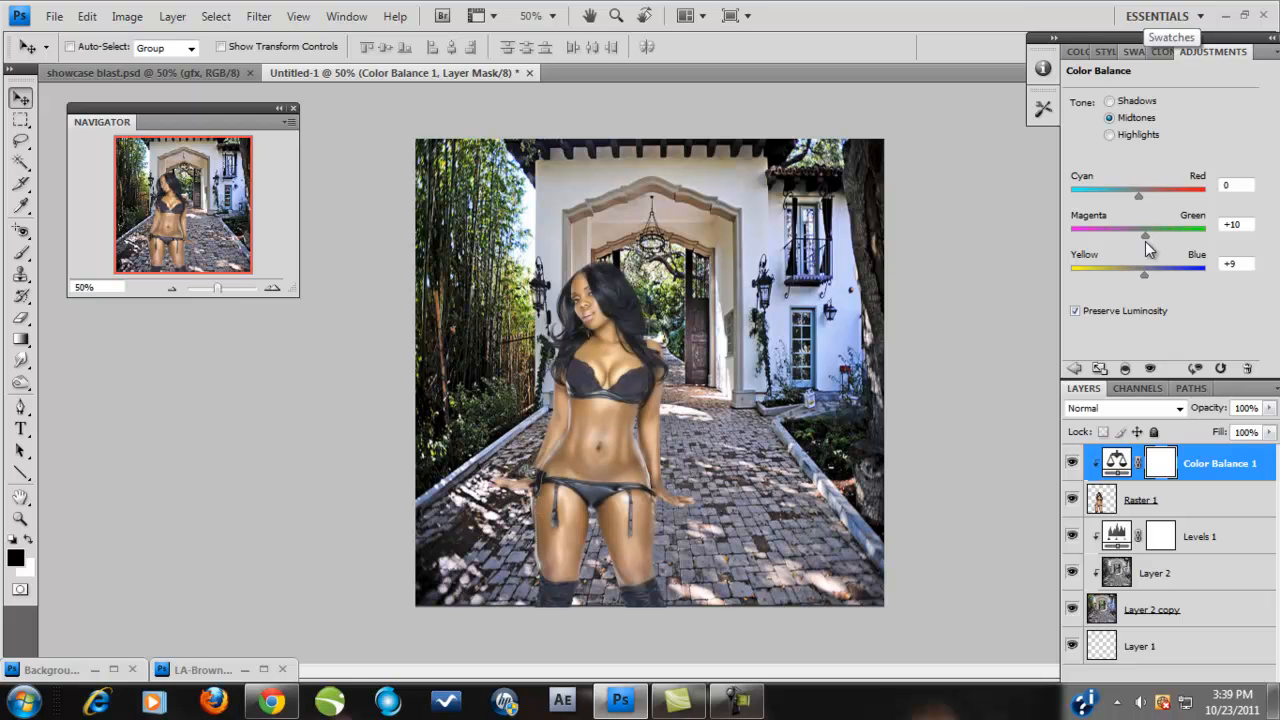
drag(1145, 194, 1152, 200)
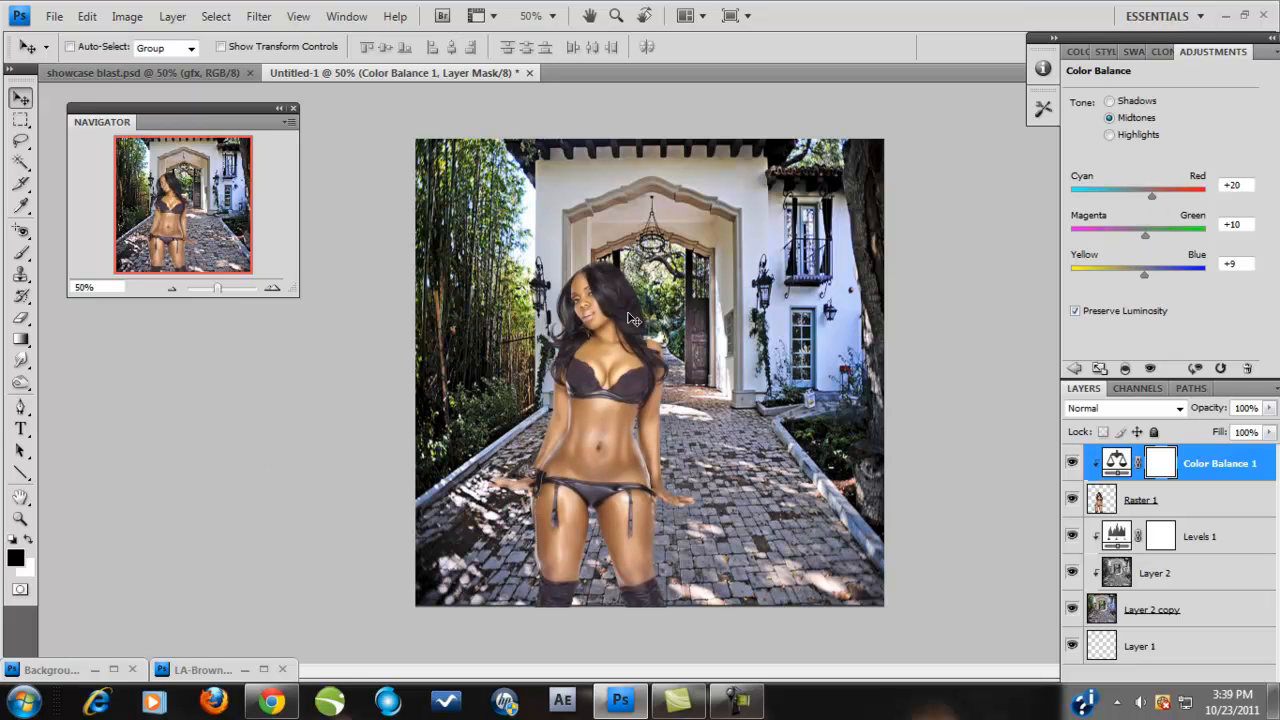
Refine the woman's Color Balance midtones to red +19, green +15 and blue +10, comparing the image with and without the adjustment
click(1071, 463)
click(1073, 465)
click(1073, 465)
click(1073, 466)
click(1073, 466)
drag(1147, 235, 1149, 236)
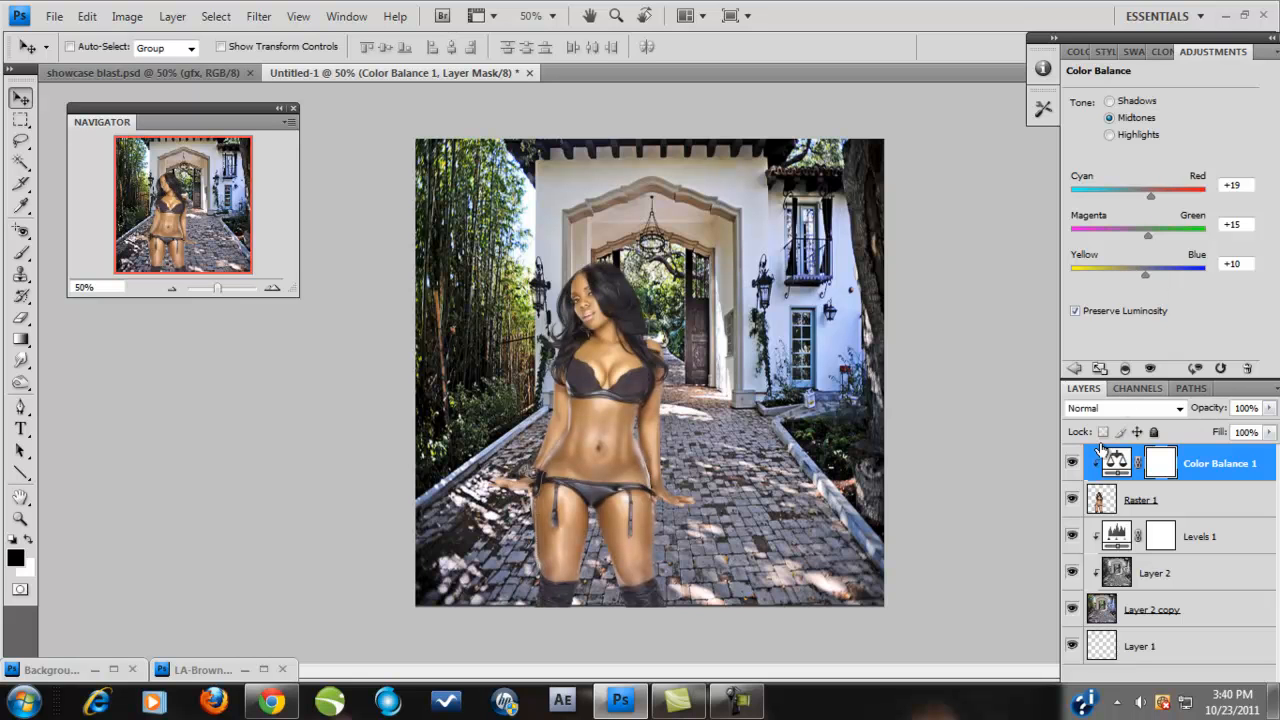
click(1073, 465)
click(1073, 465)
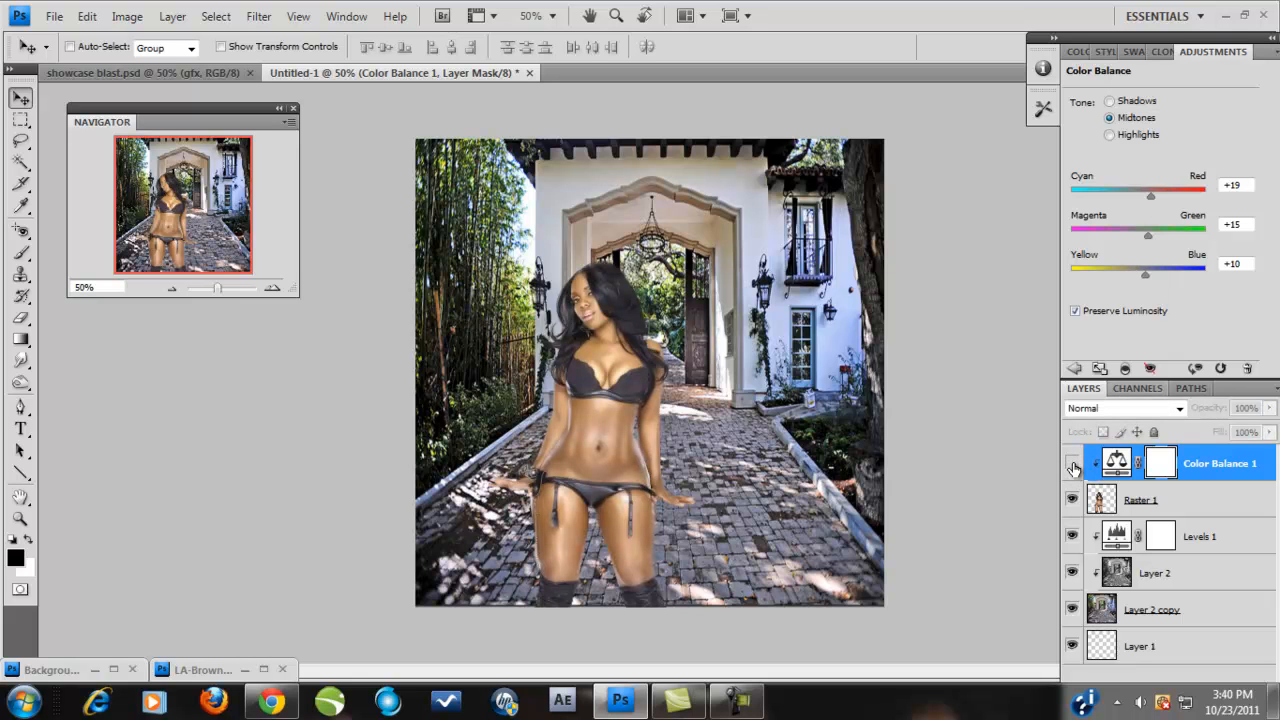
click(1073, 465)
click(1073, 465)
click(1073, 466)
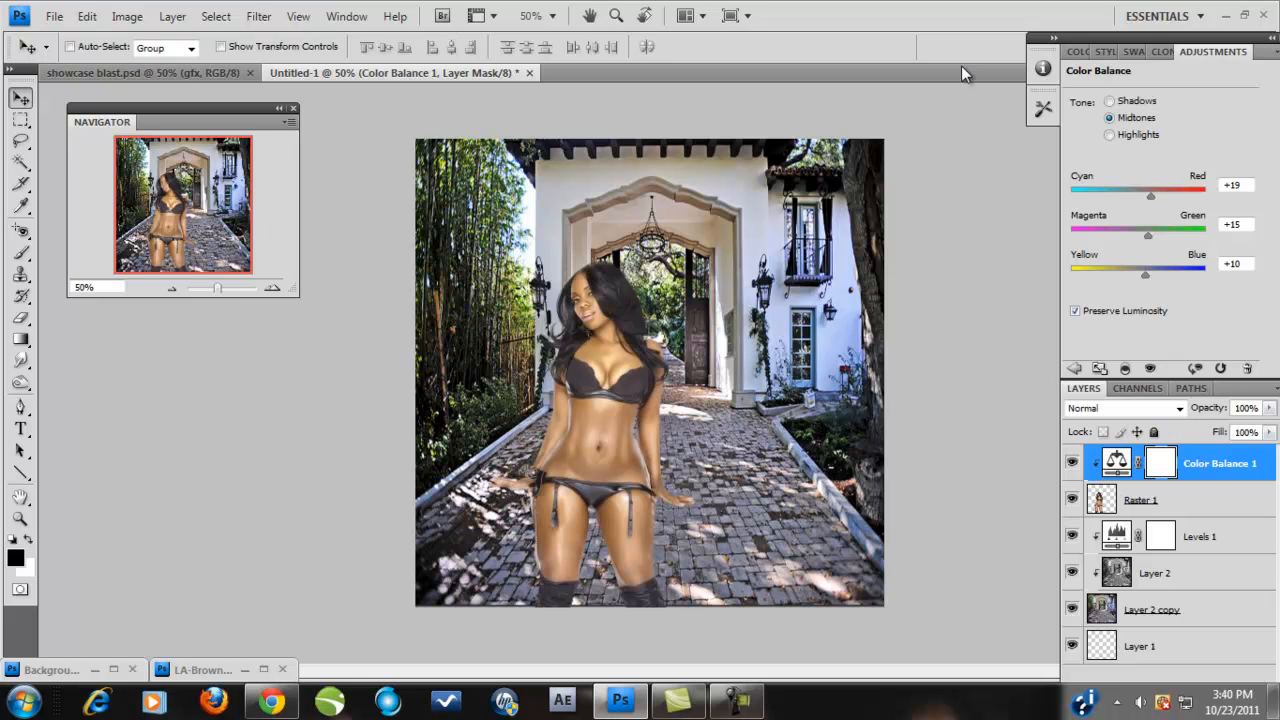
Add a Hue/Saturation adjustment clipped directly above the woman's Raster 1 layer and set its saturation to -30
click(1086, 51)
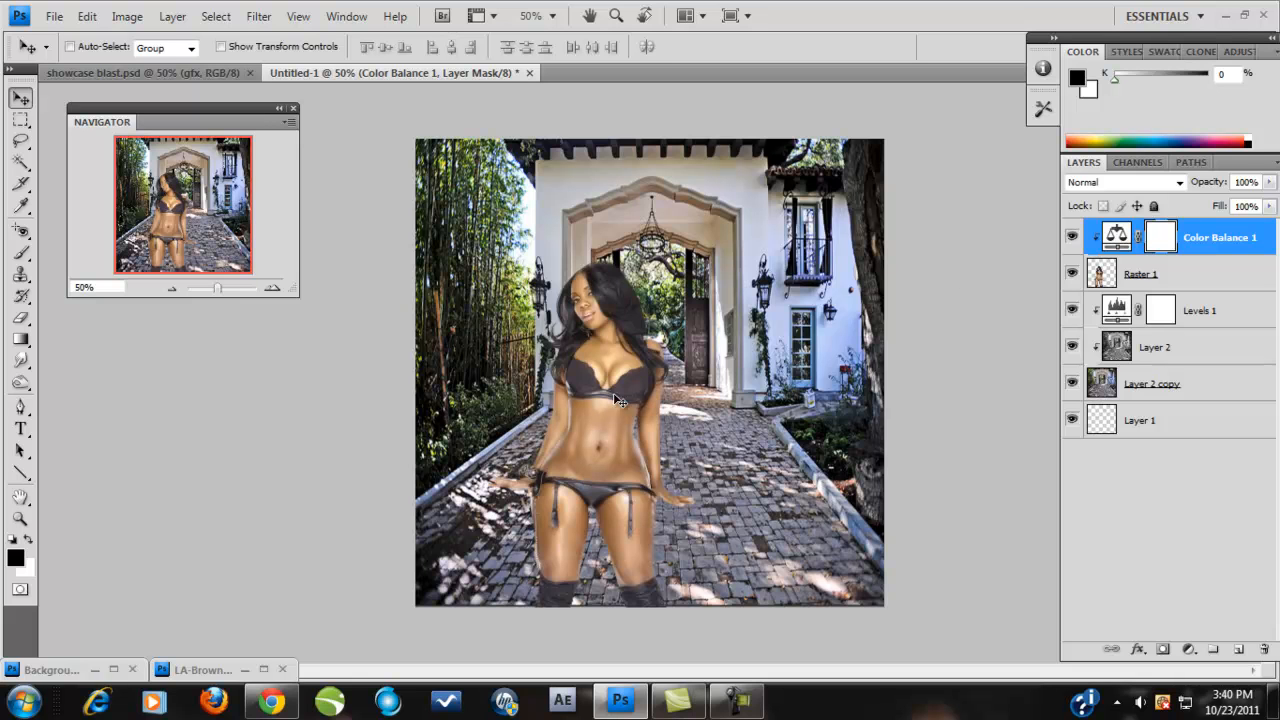
click(1146, 274)
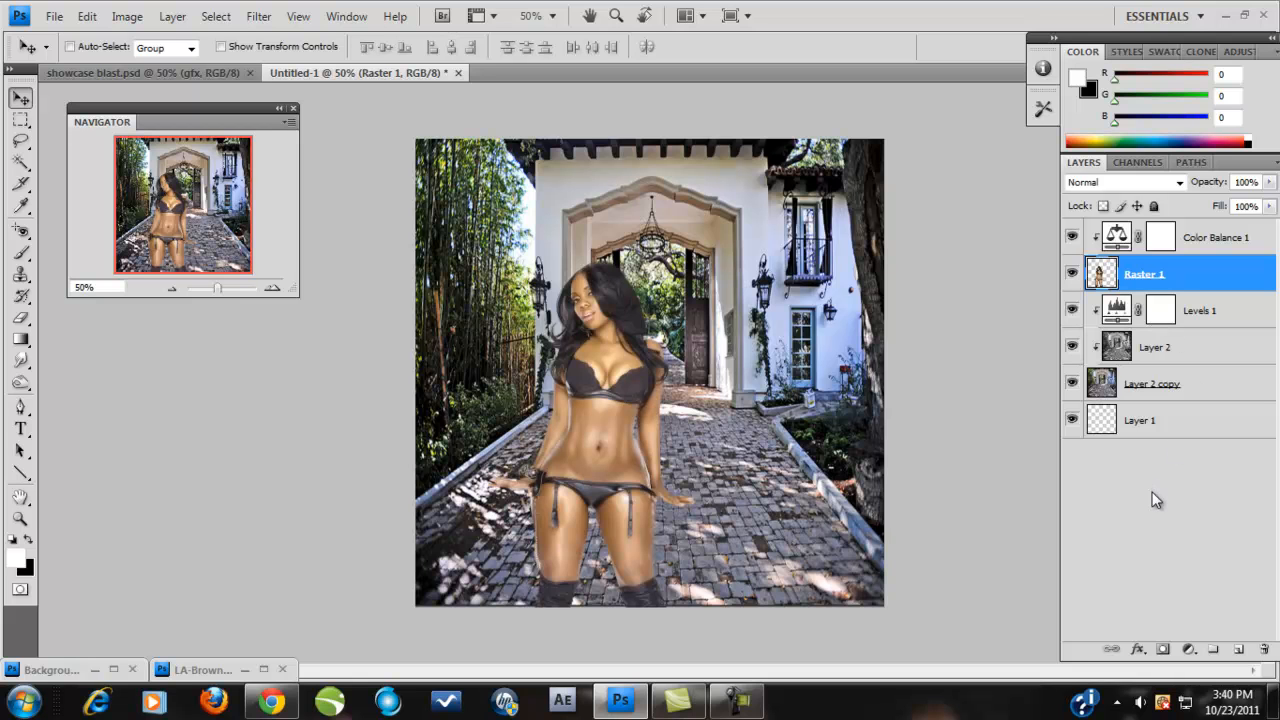
click(1192, 650)
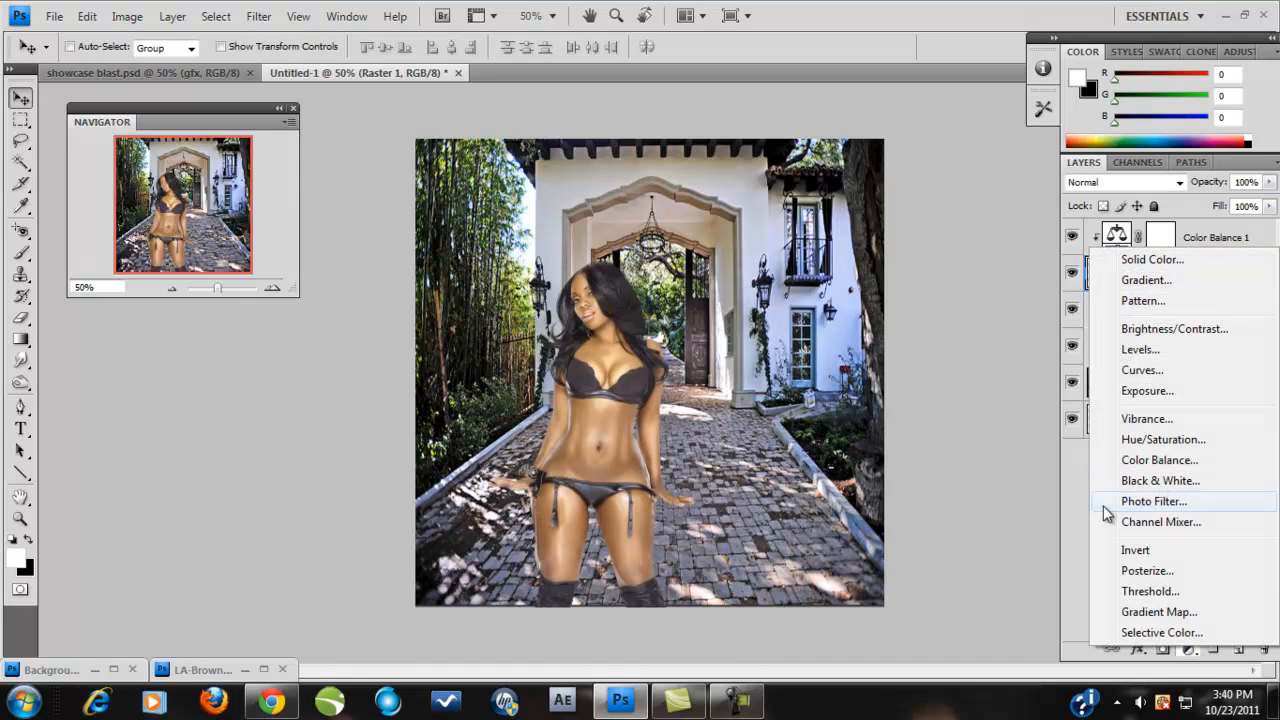
click(1140, 439)
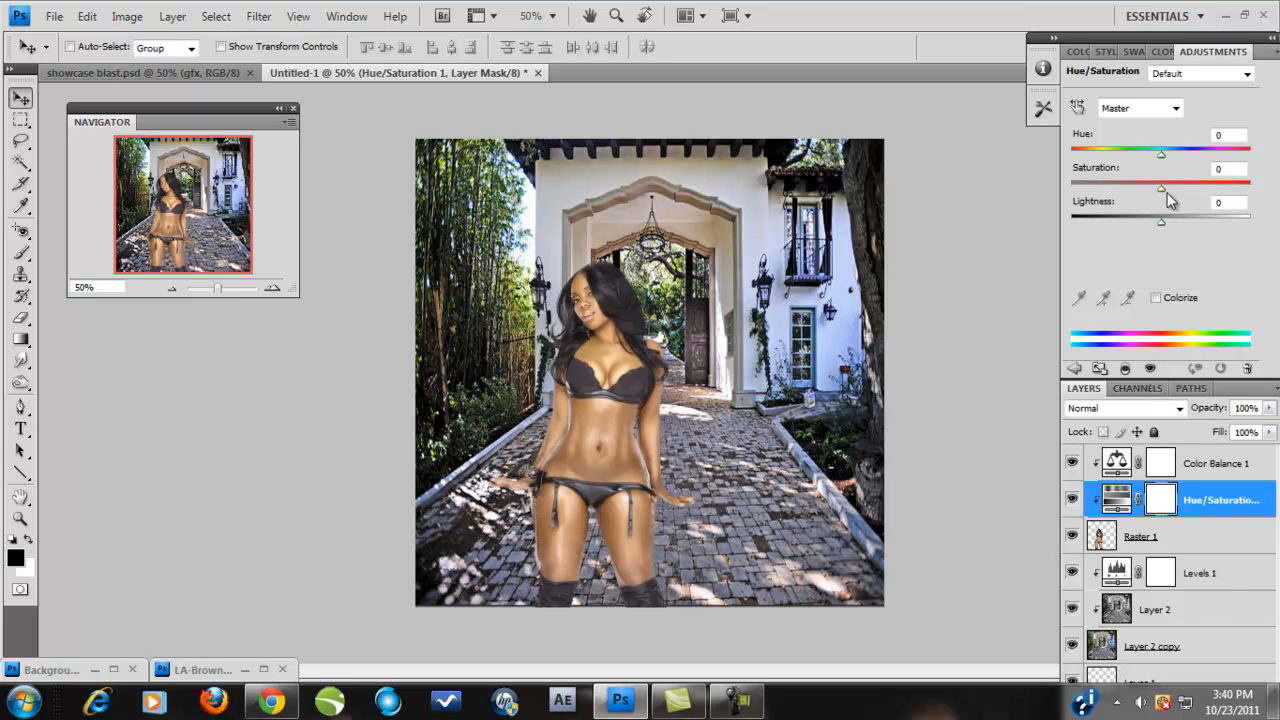
drag(1161, 190, 1132, 188)
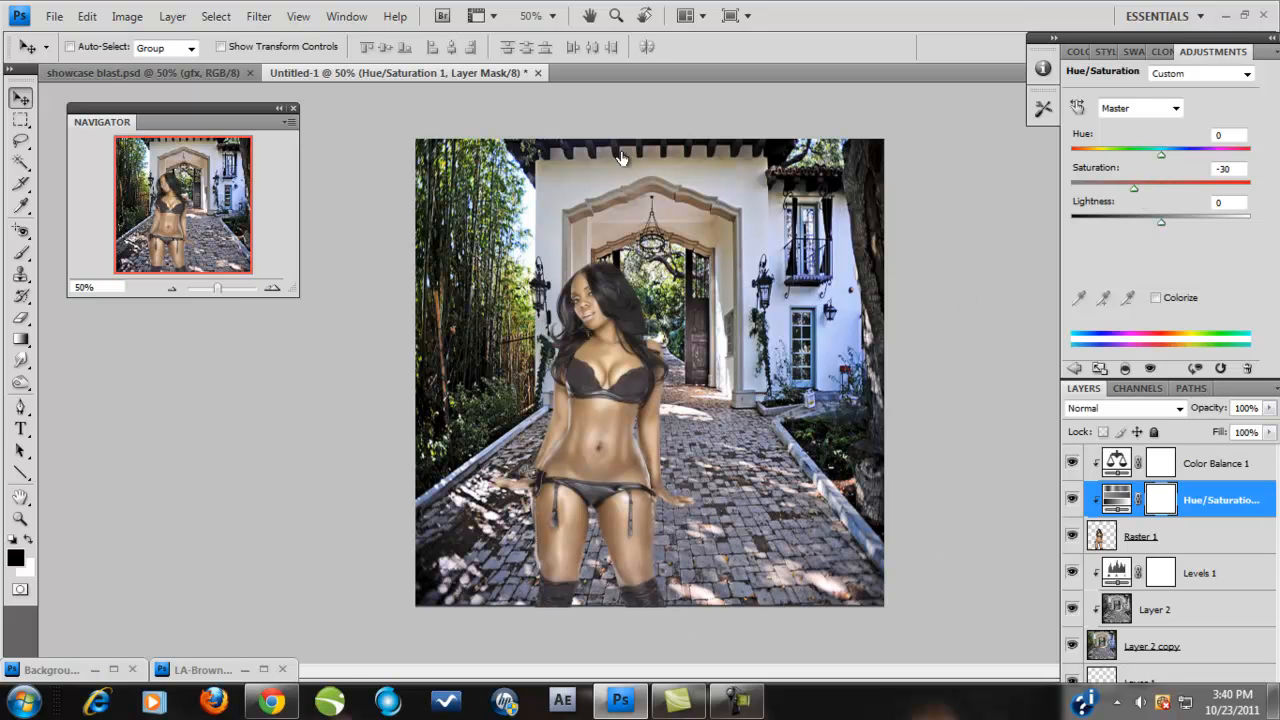
Compare the image with and without the woman's Hue/Saturation adjustment
click(1074, 500)
click(1074, 500)
click(1074, 500)
click(1074, 500)
click(1074, 500)
click(1074, 500)
click(1078, 52)
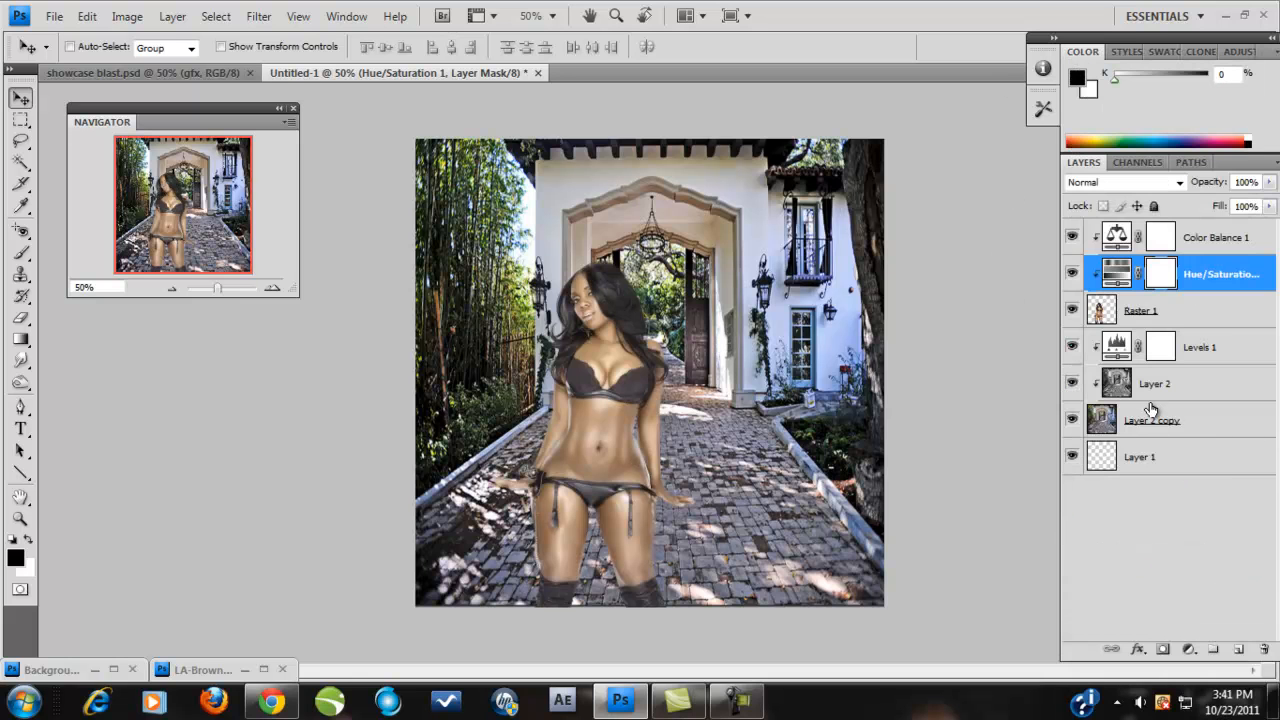
Try a Gradient Map adjustment above Color Balance 1 in Soft Light at 37% opacity, and delete it
click(1190, 236)
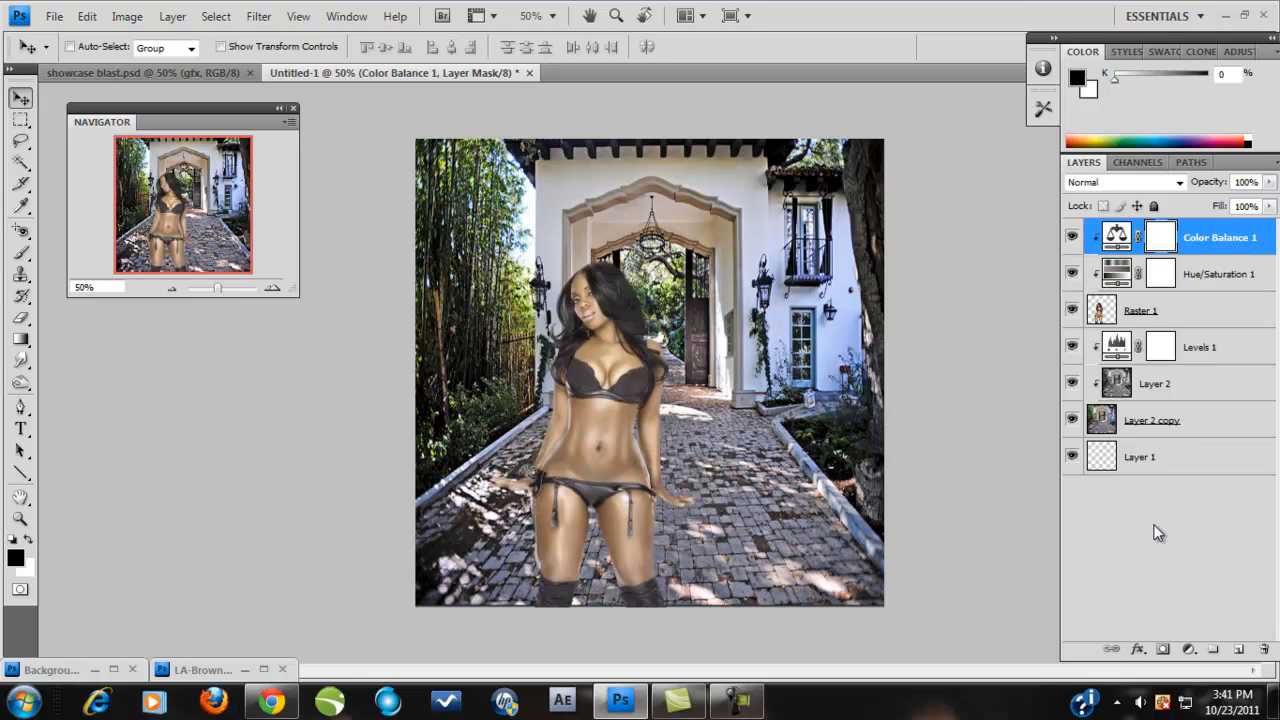
click(1186, 649)
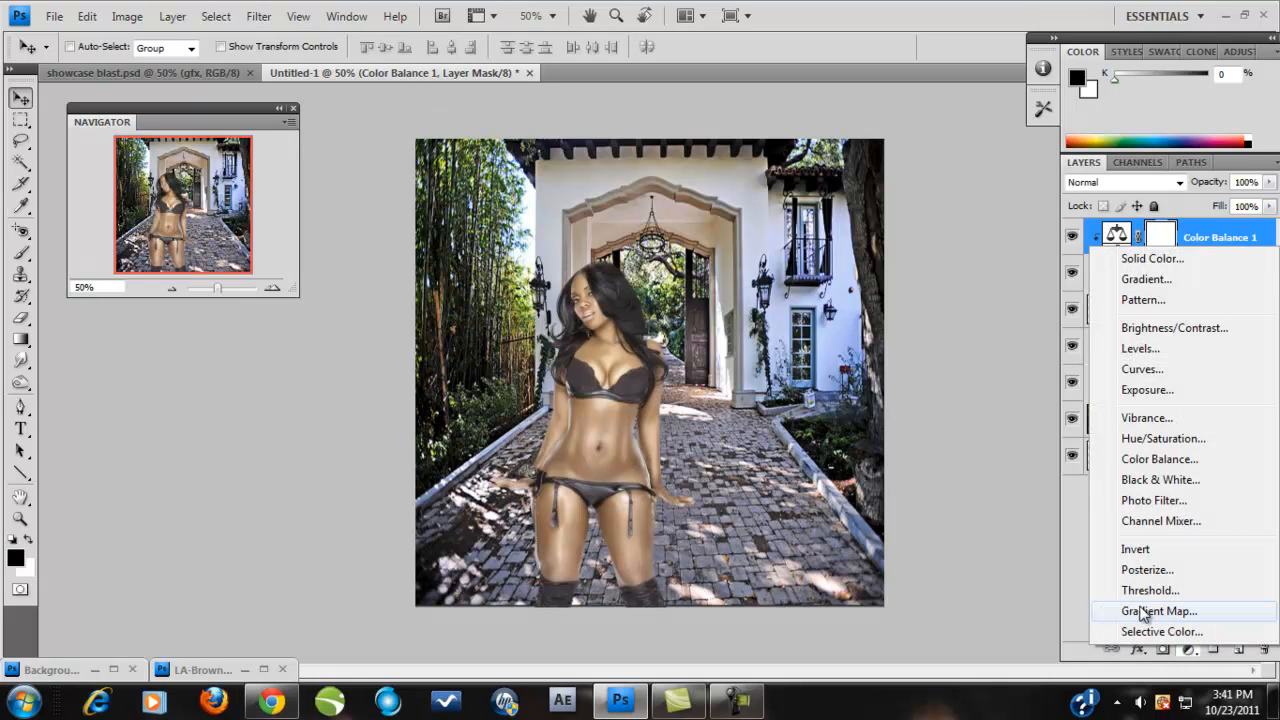
click(1005, 382)
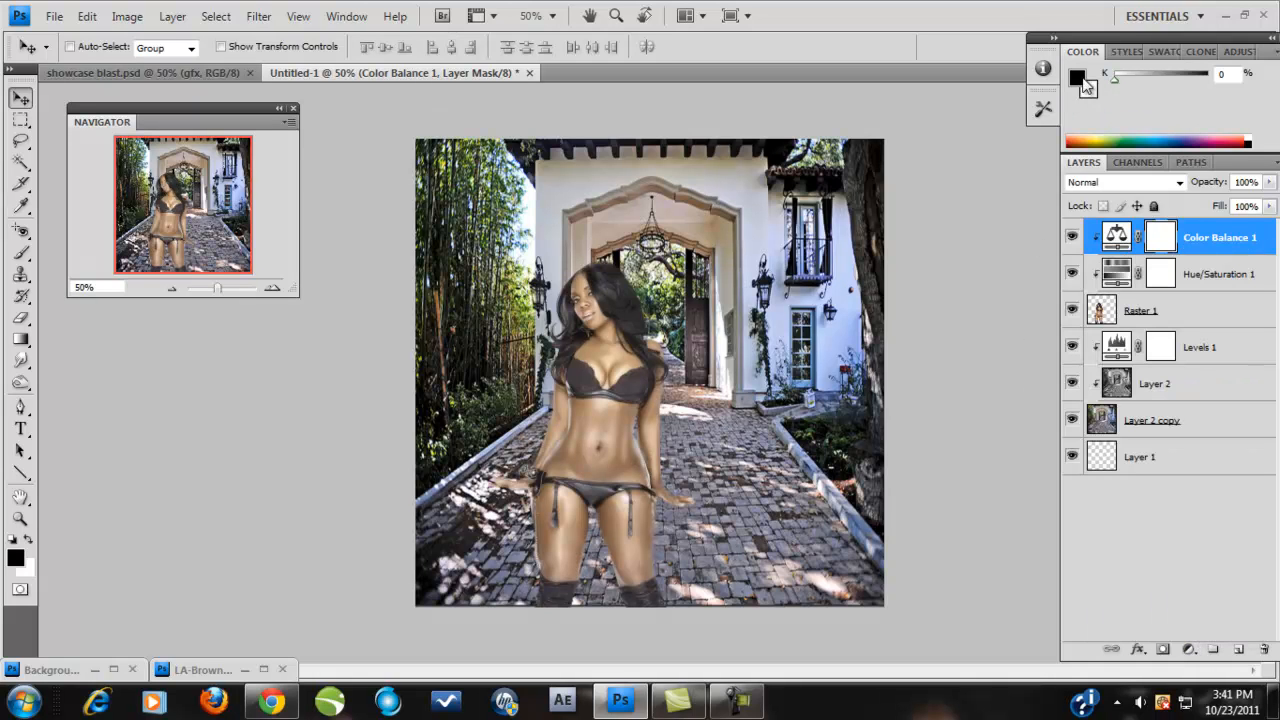
click(1188, 650)
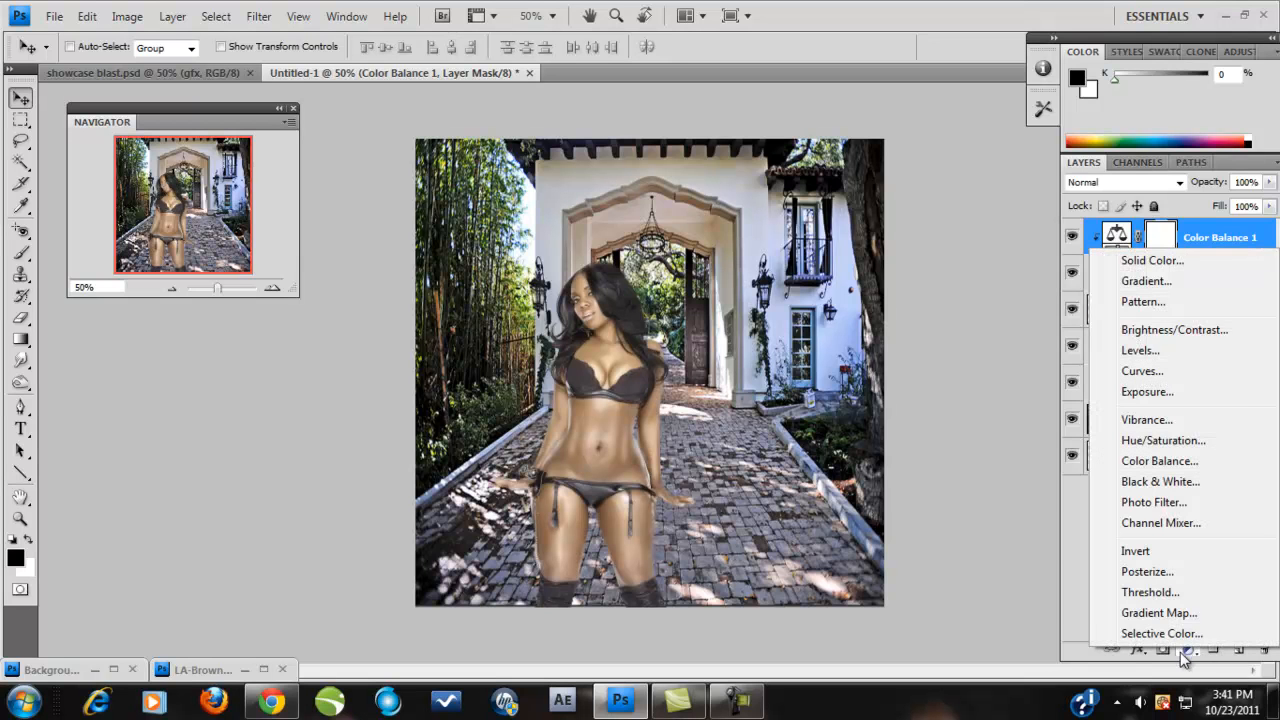
click(1196, 612)
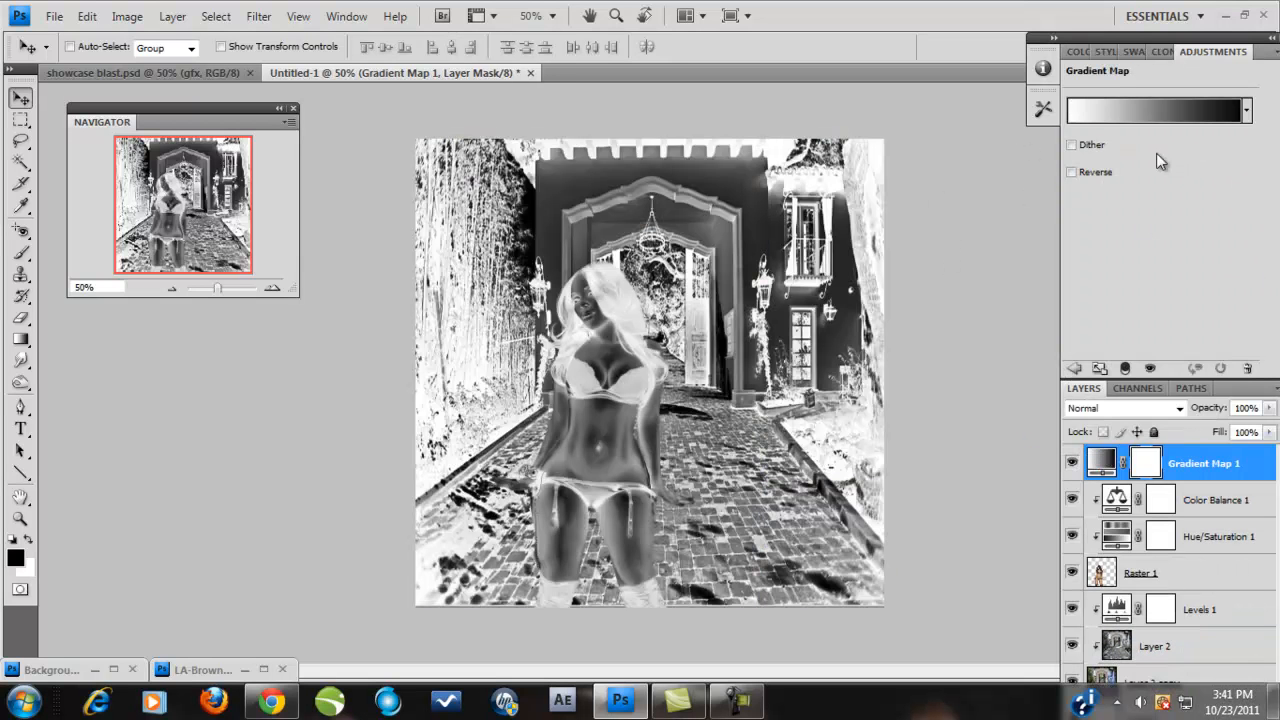
click(1073, 55)
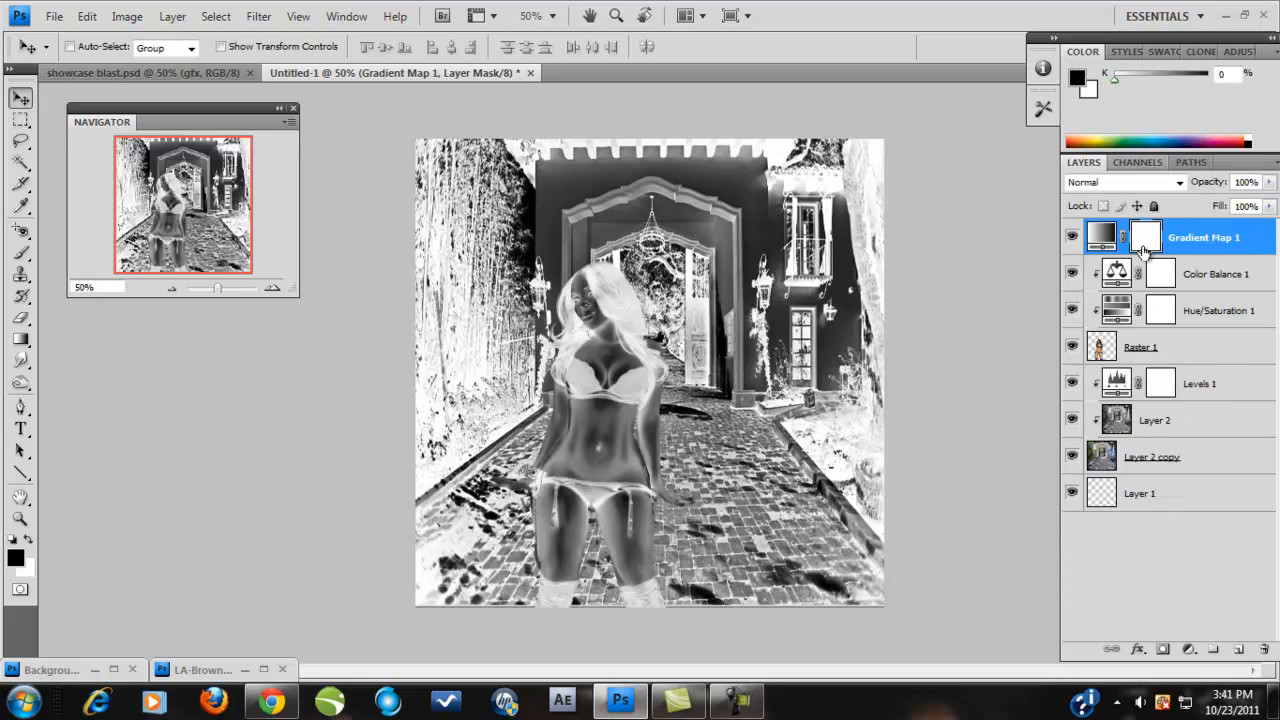
click(1099, 181)
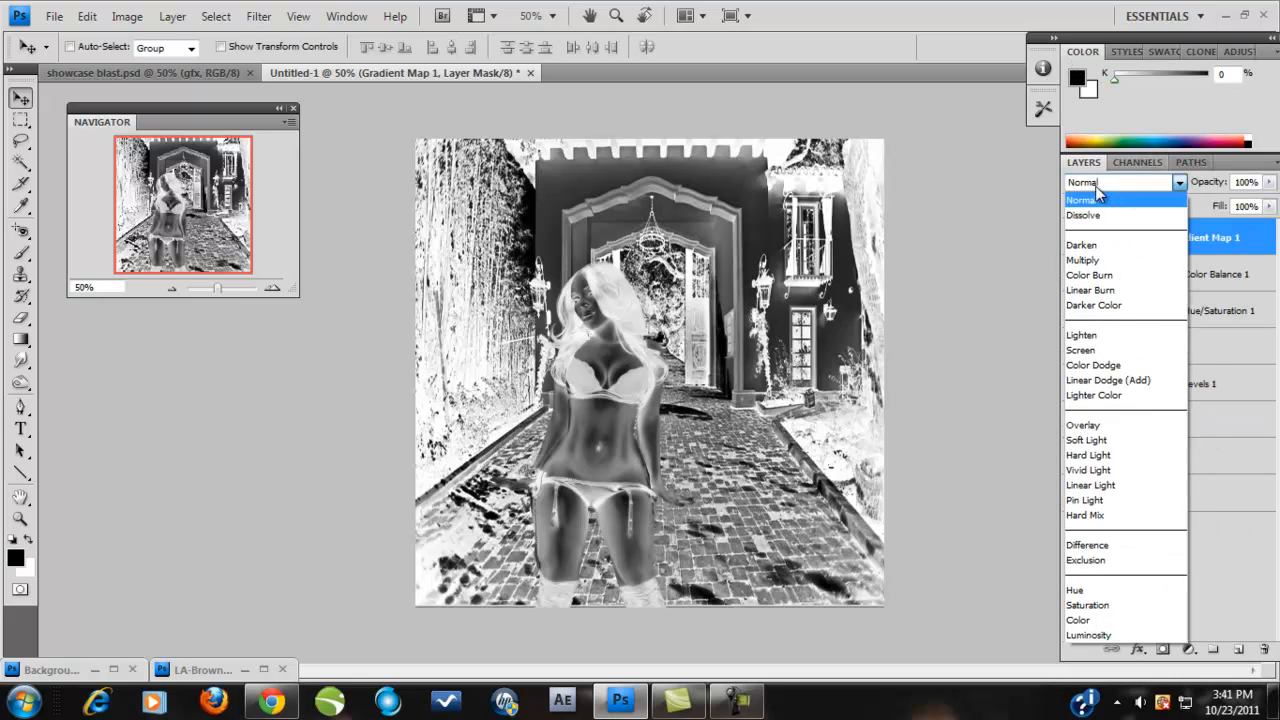
click(1093, 440)
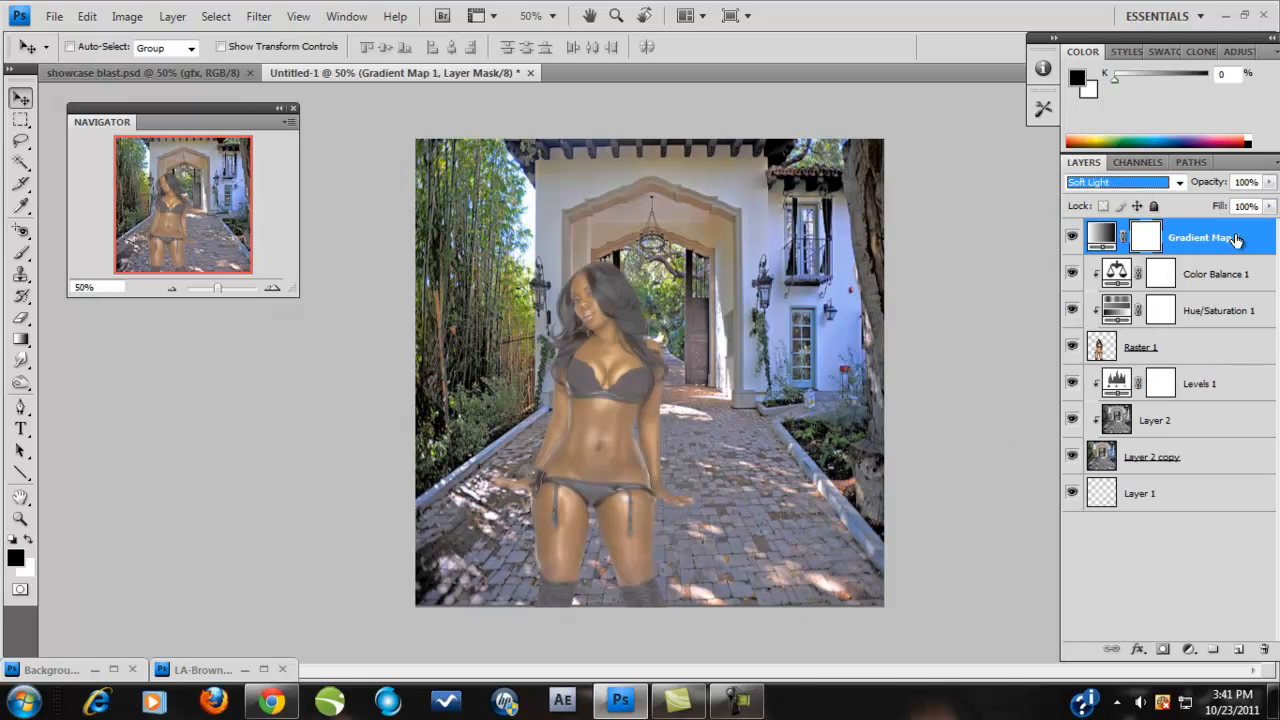
drag(1267, 189, 1205, 205)
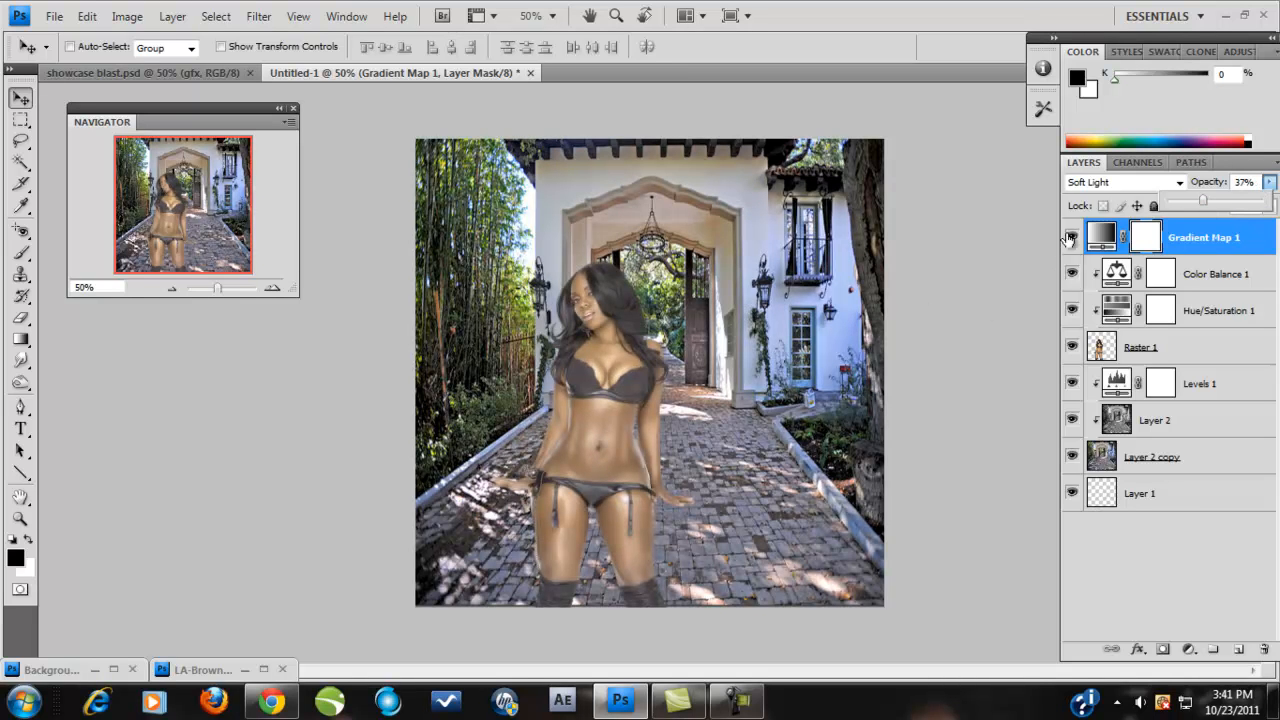
drag(1109, 239, 1269, 659)
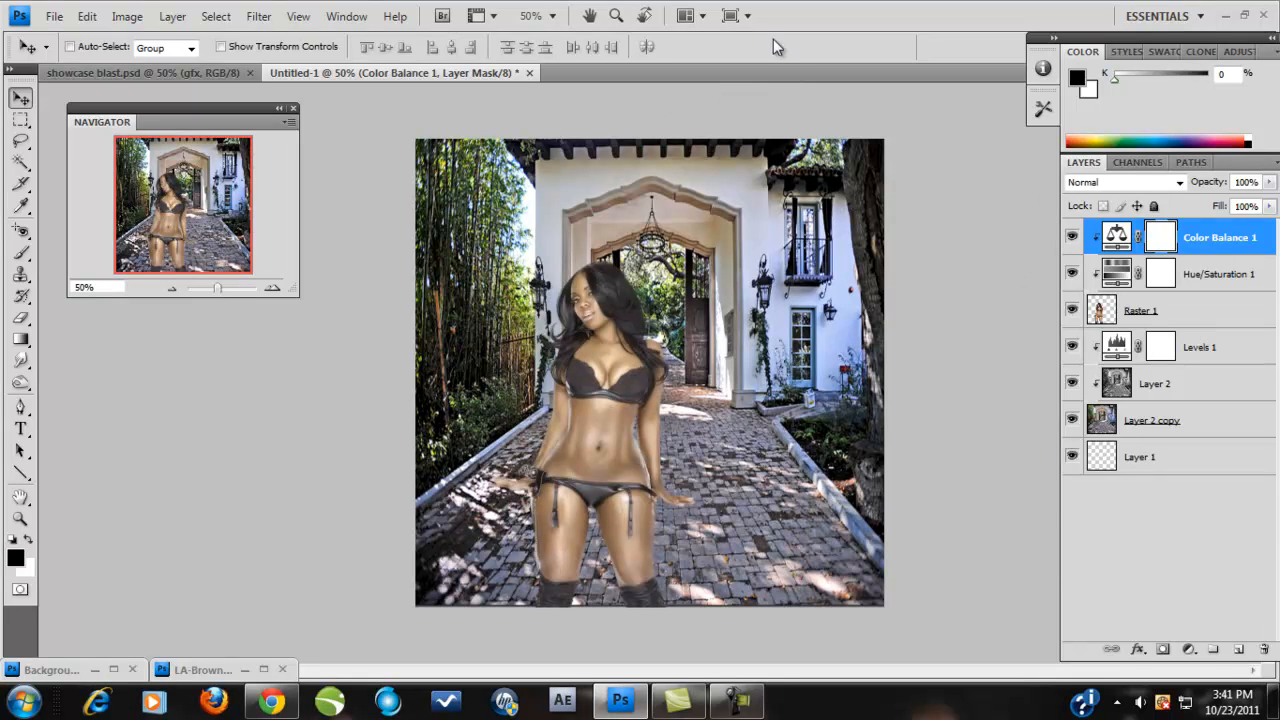
Swap the foreground and background colours, try another Gradient Map in Soft Light at 20% opacity, and delete it
key(x)
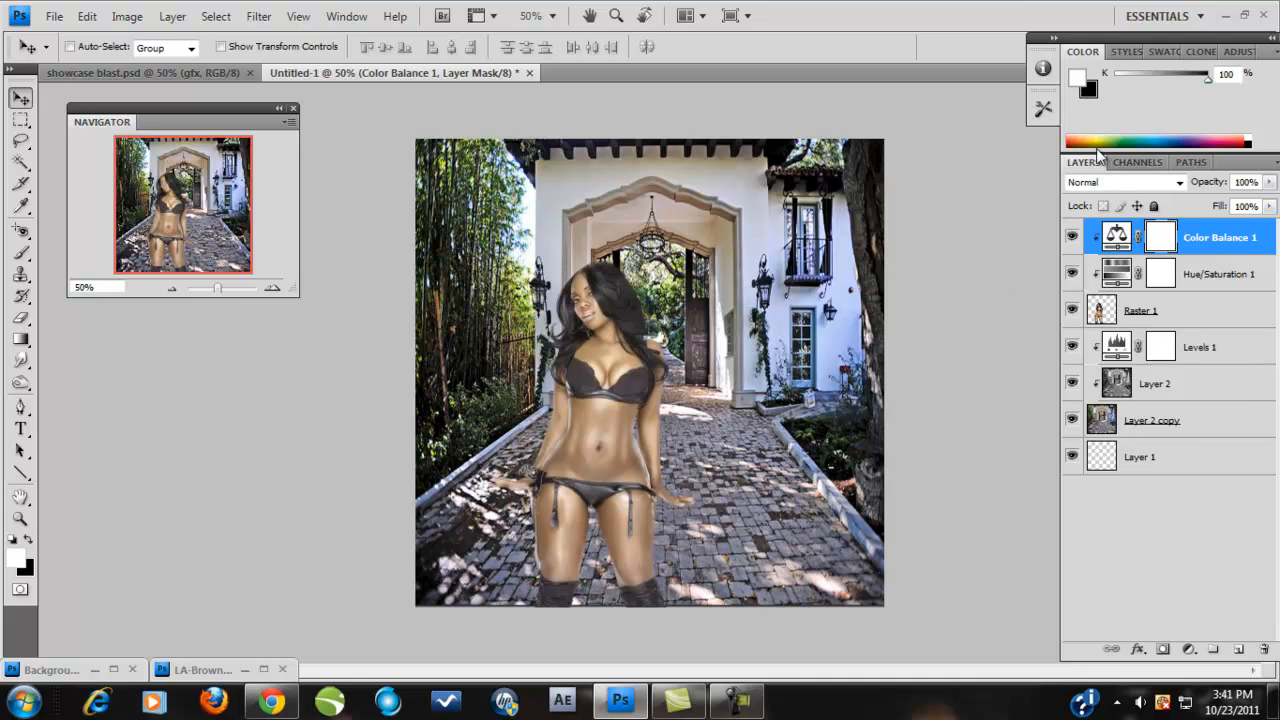
click(1189, 649)
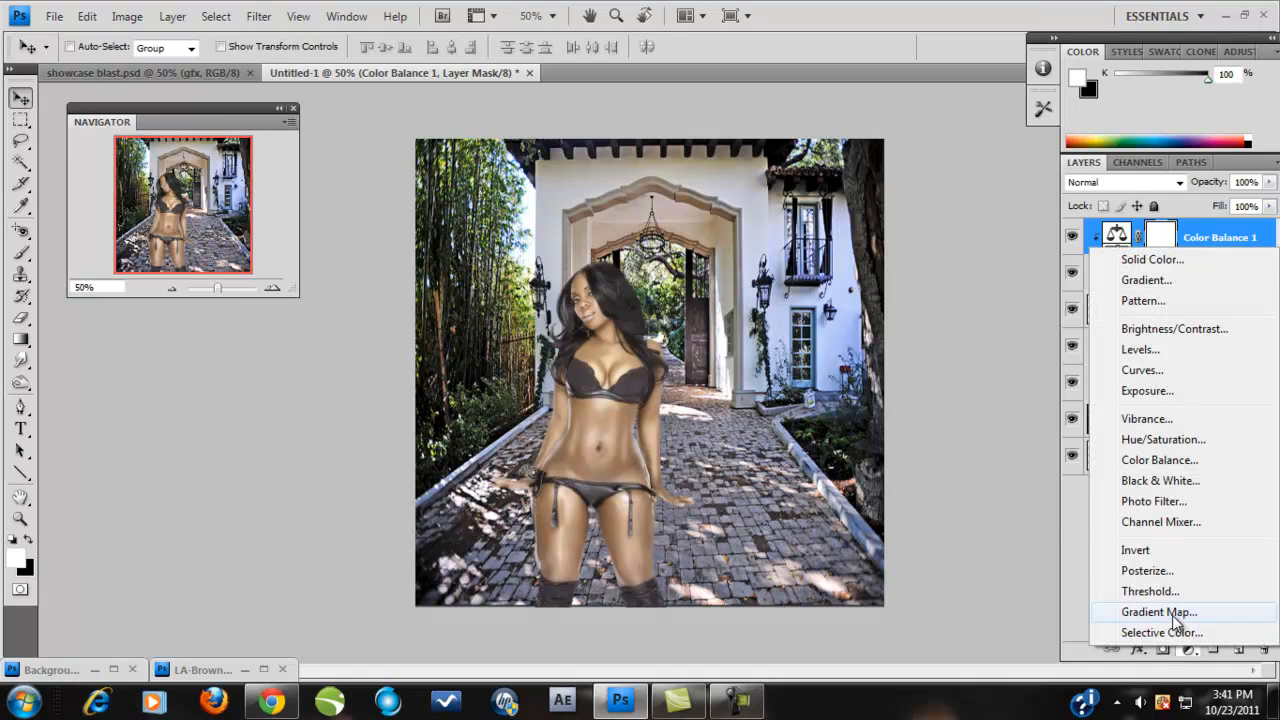
click(1165, 612)
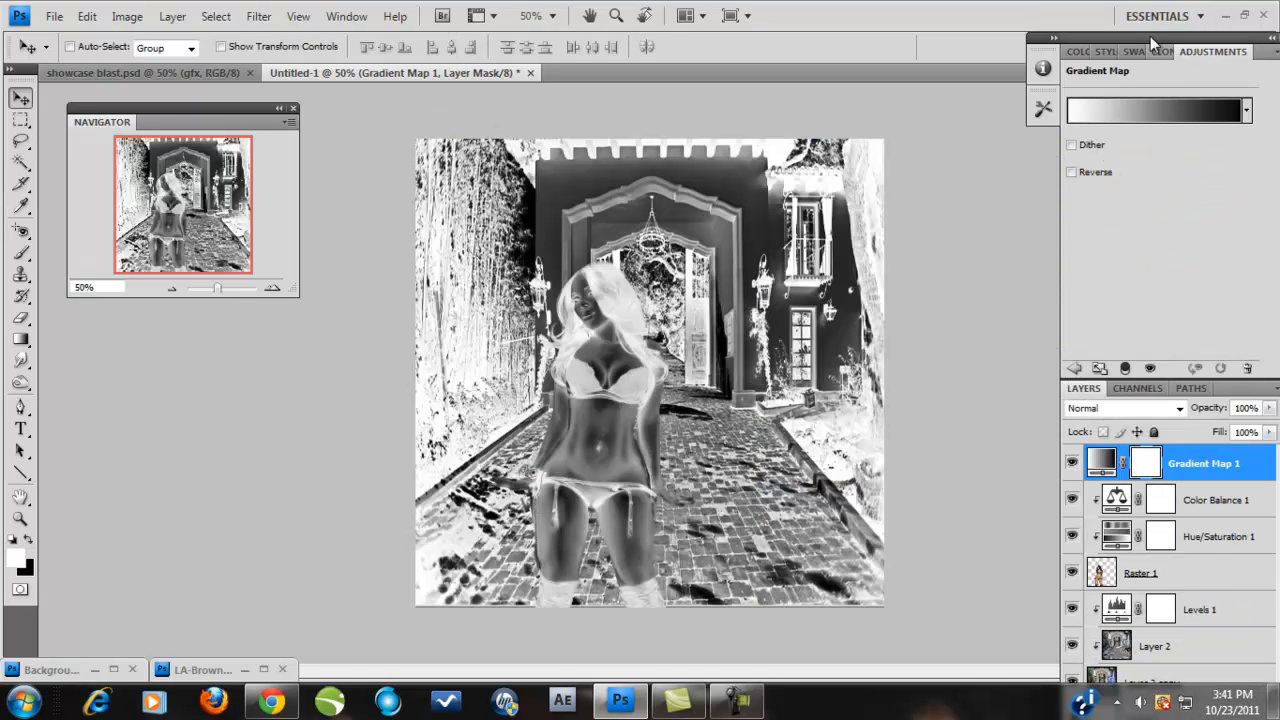
click(1074, 53)
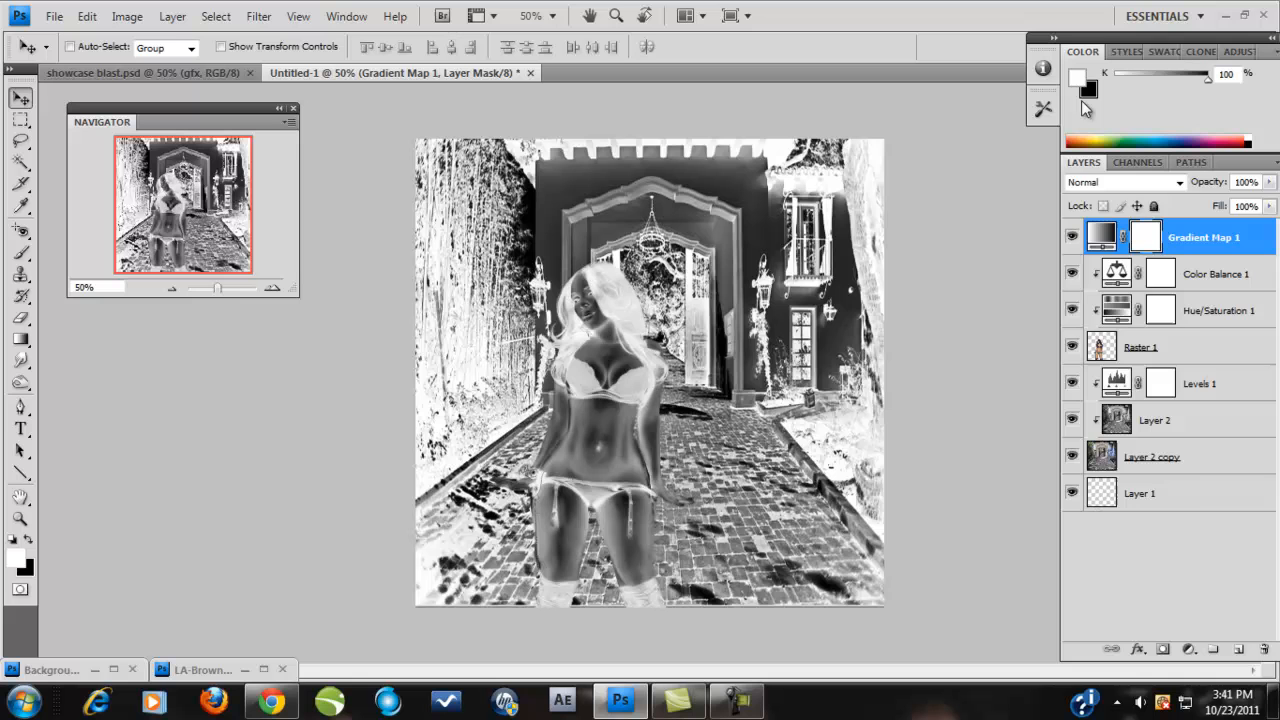
click(1120, 183)
click(1086, 440)
click(1269, 182)
drag(1212, 207, 1189, 215)
click(1074, 237)
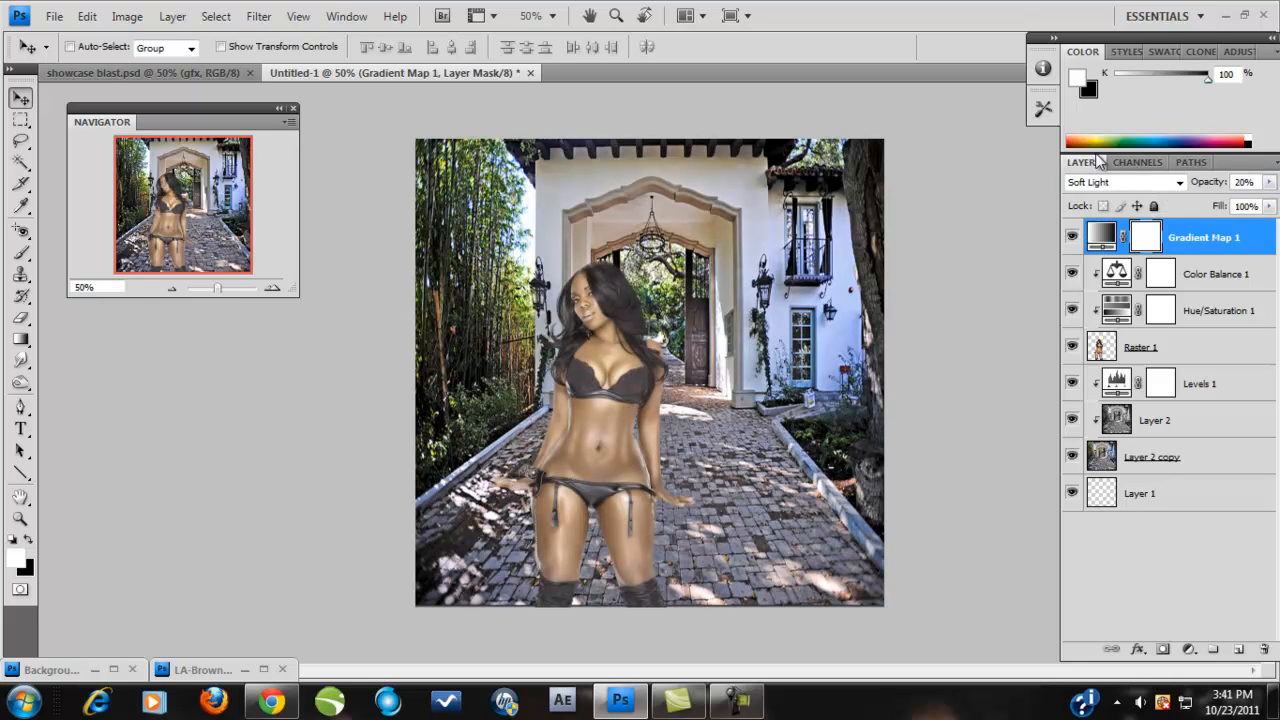
drag(1225, 262, 1264, 649)
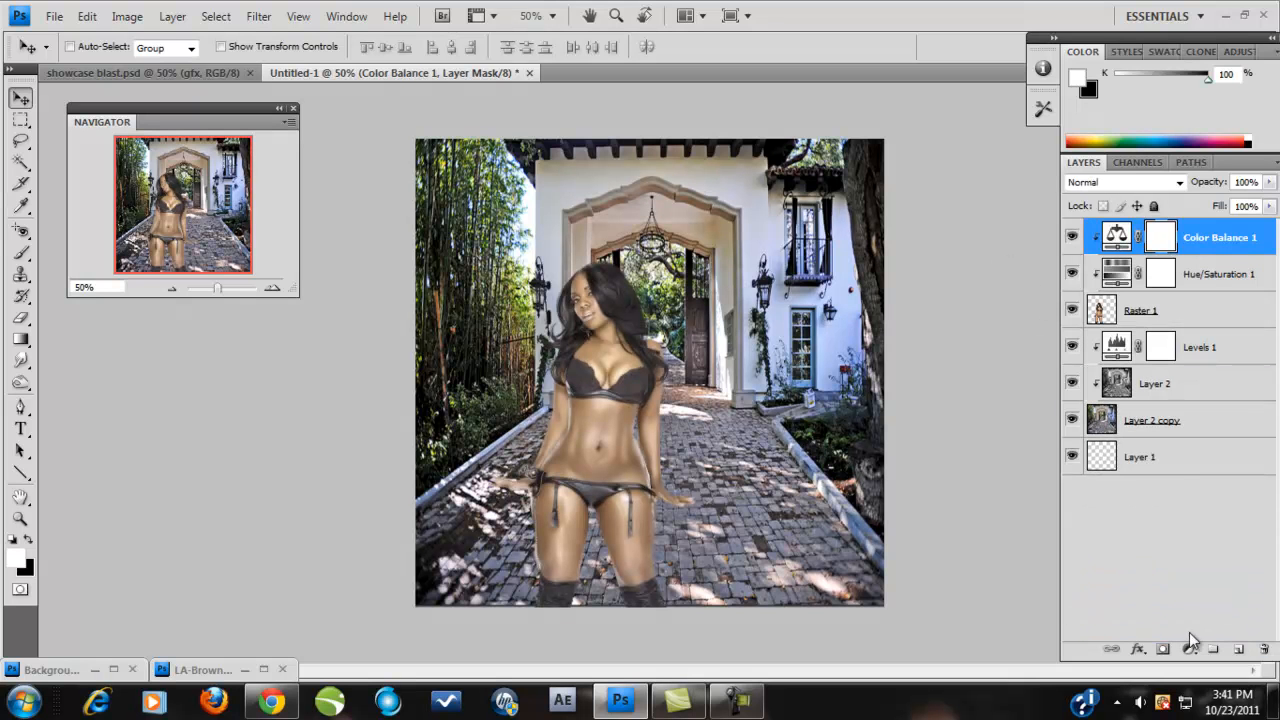
Swap the foreground and background colours back, try the Gradient Map adjustment once more, and delete it
key(x)
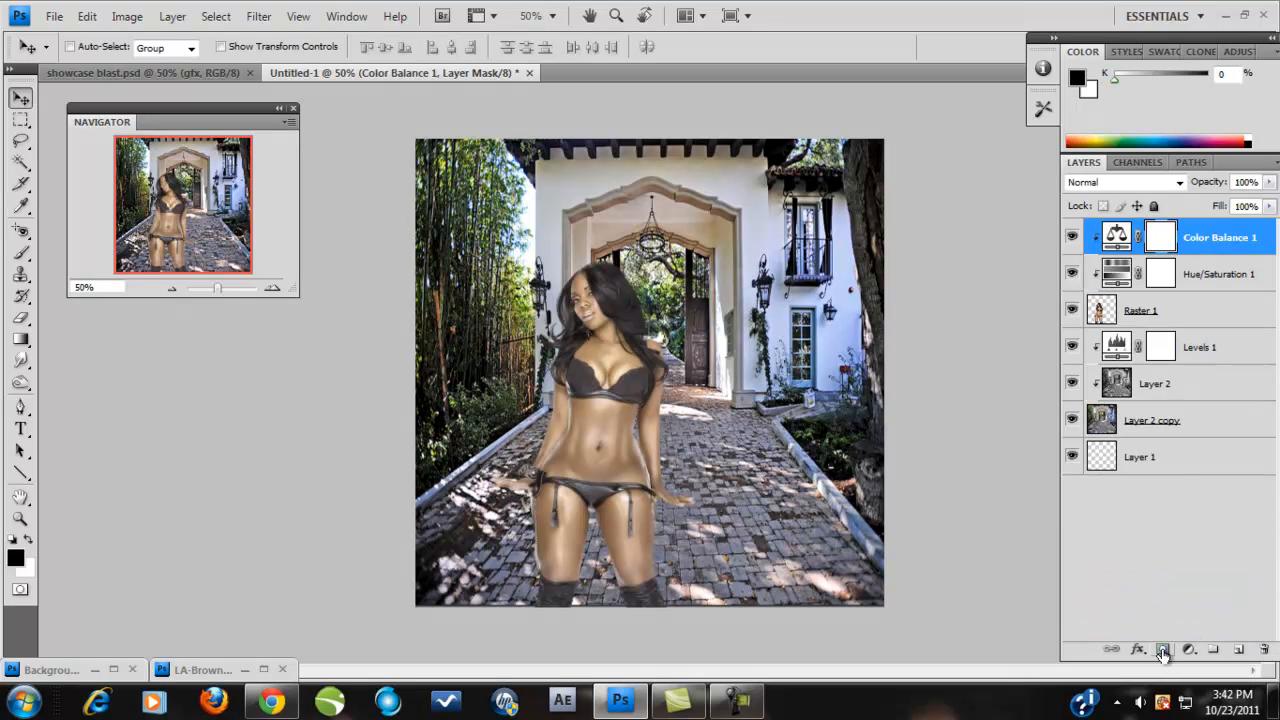
click(1188, 649)
click(1159, 613)
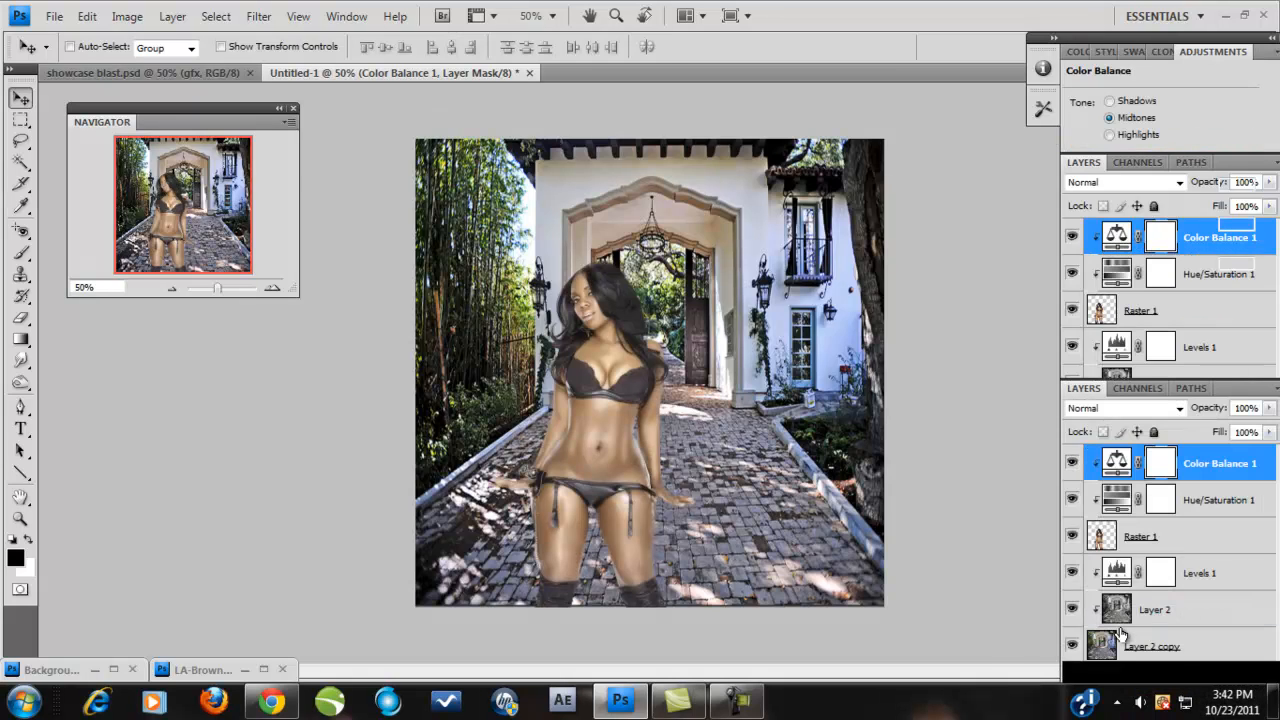
click(1081, 54)
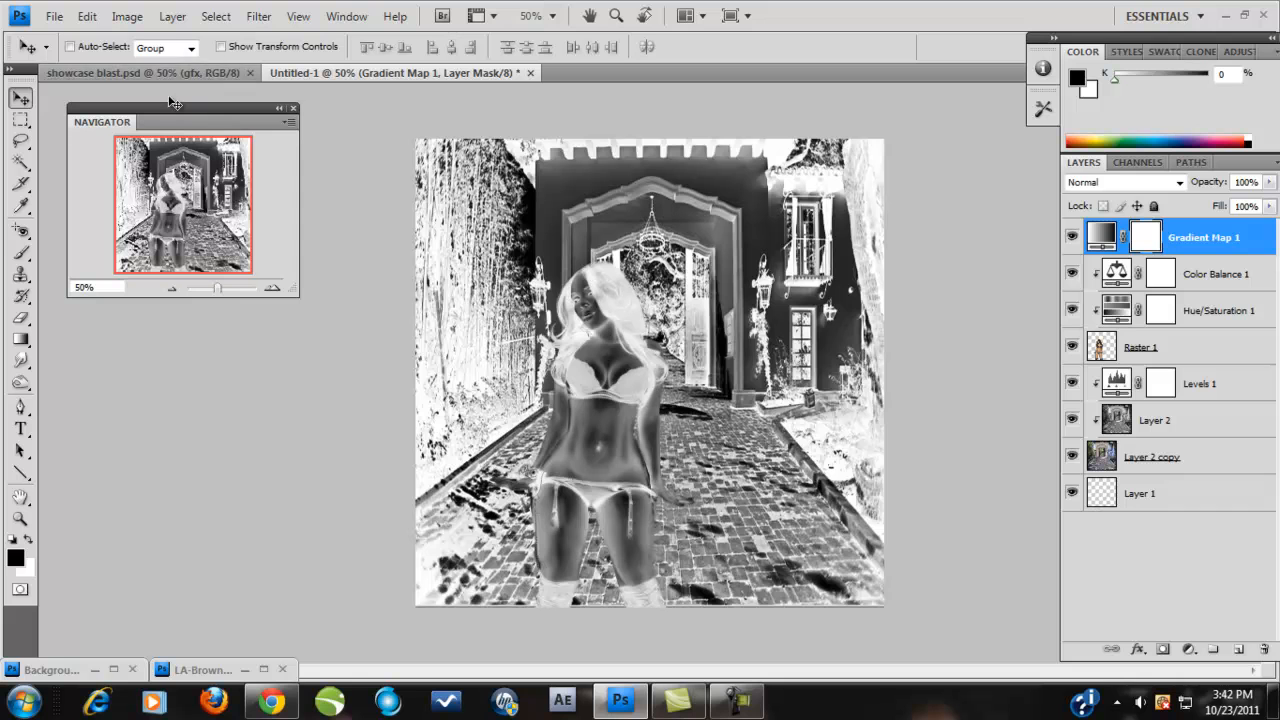
drag(1107, 237, 1264, 649)
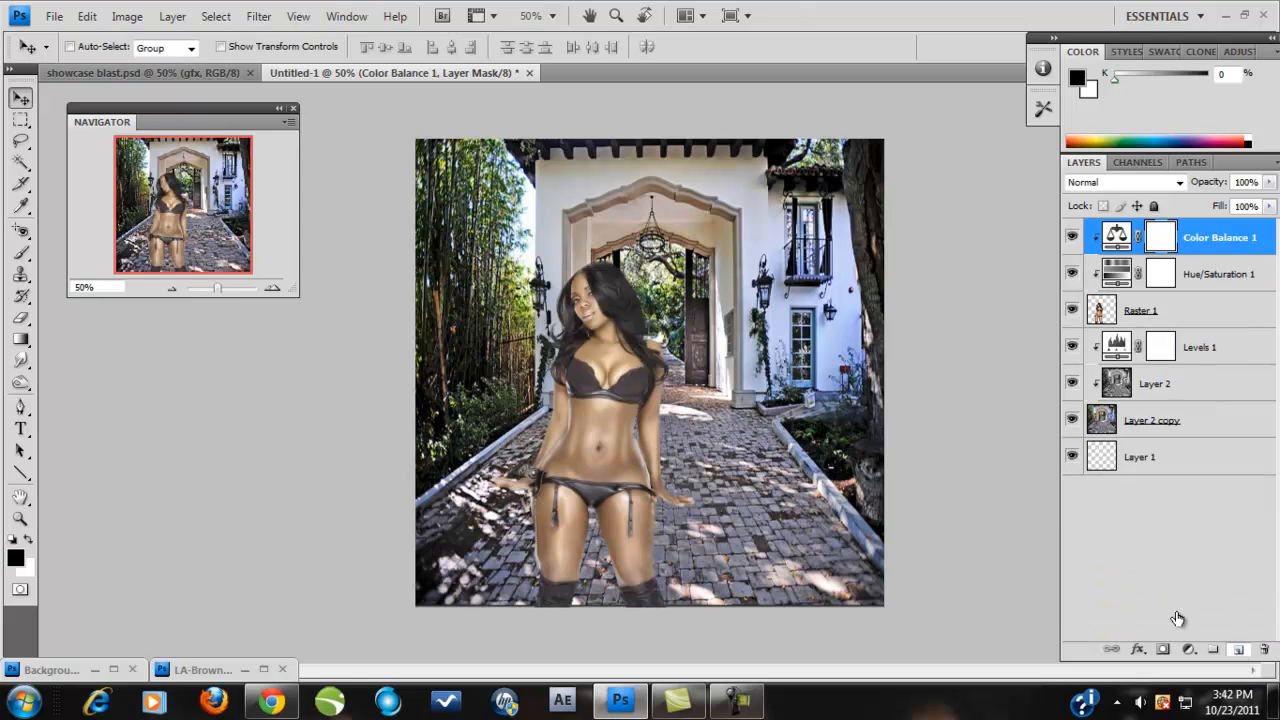
Add an empty layer above Color Balance 1 and a black-to-white Gradient Map adjustment on top of it
click(1238, 649)
key(x)
click(1189, 649)
click(1170, 613)
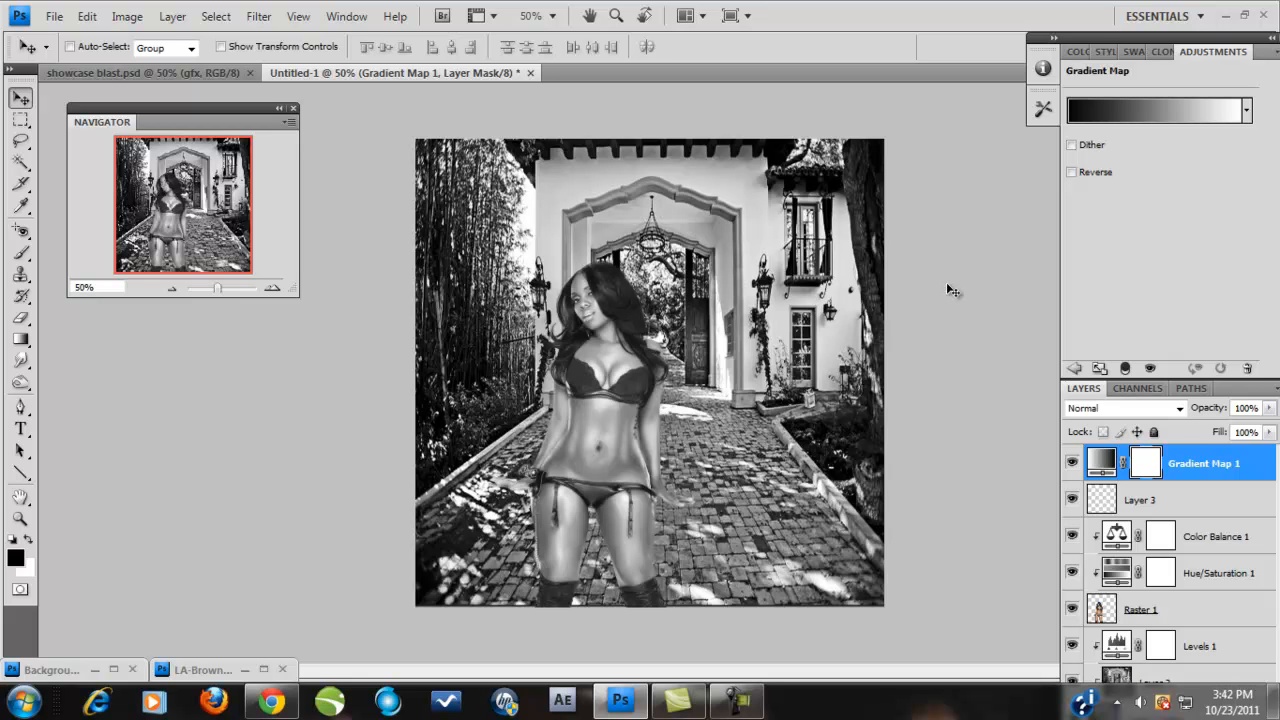
click(1076, 52)
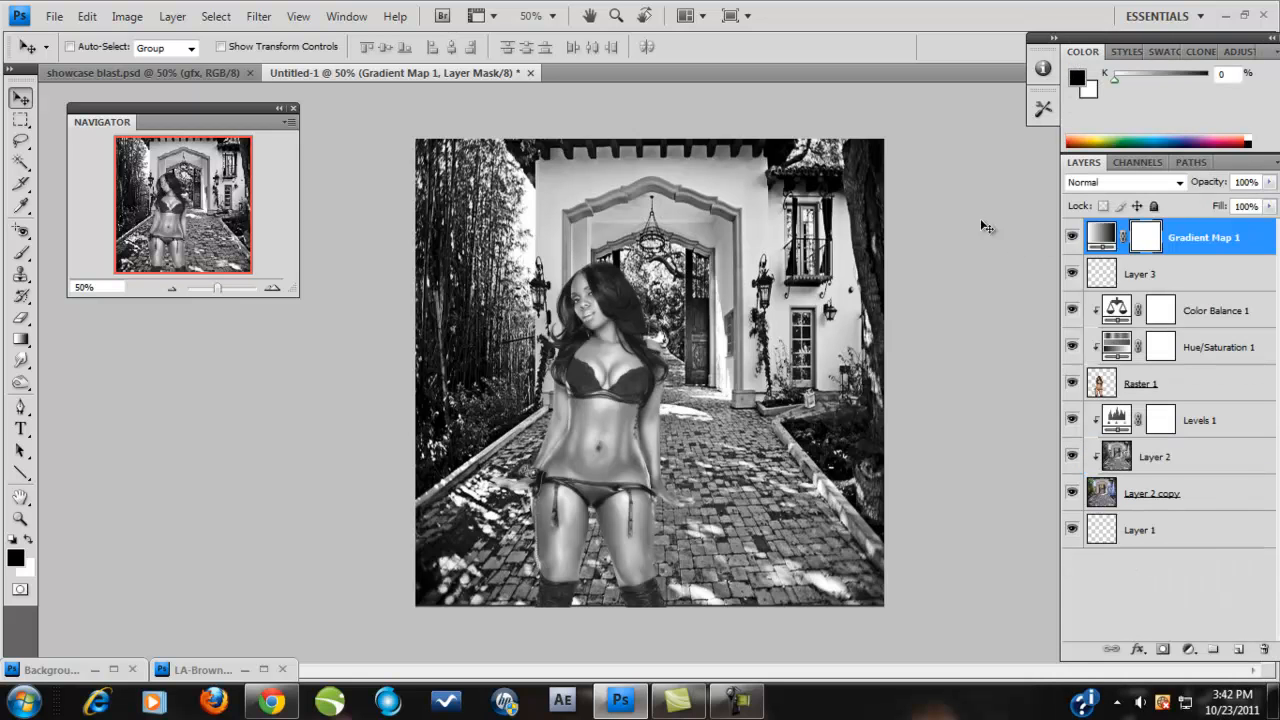
Set Gradient Map 1 to Soft Light at 49% opacity and compare the image with and without it
click(1176, 182)
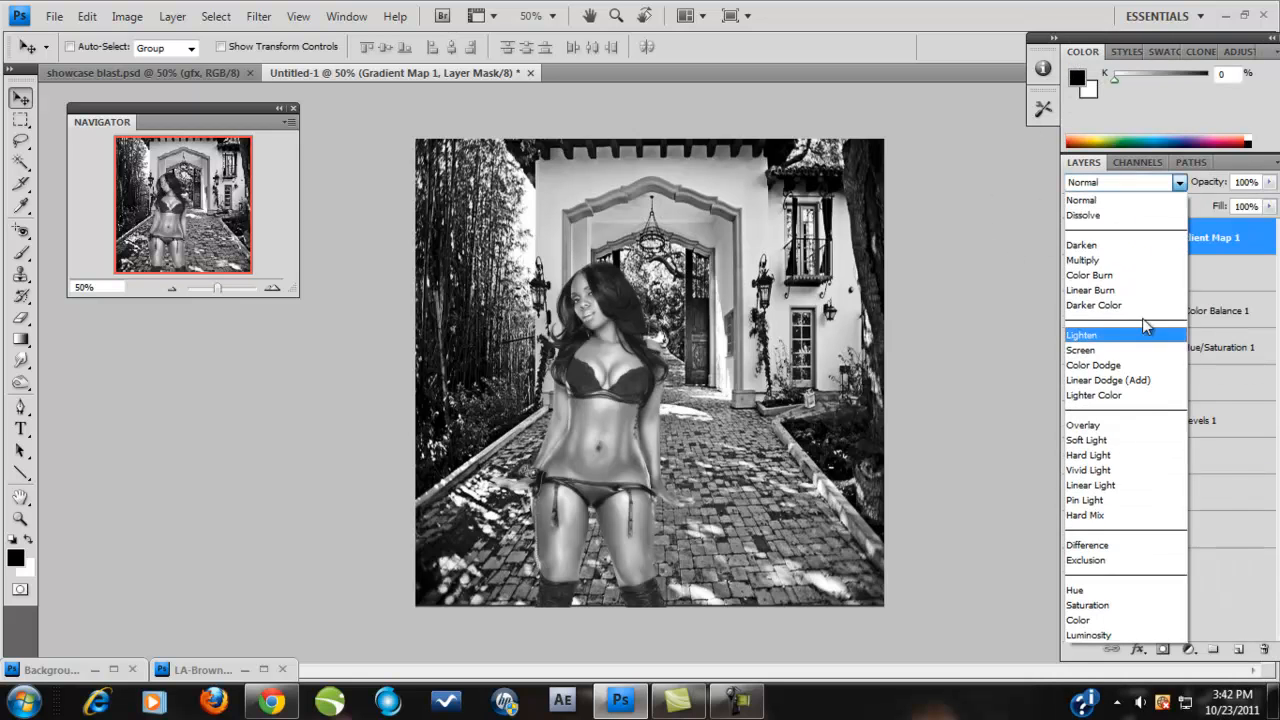
click(1095, 440)
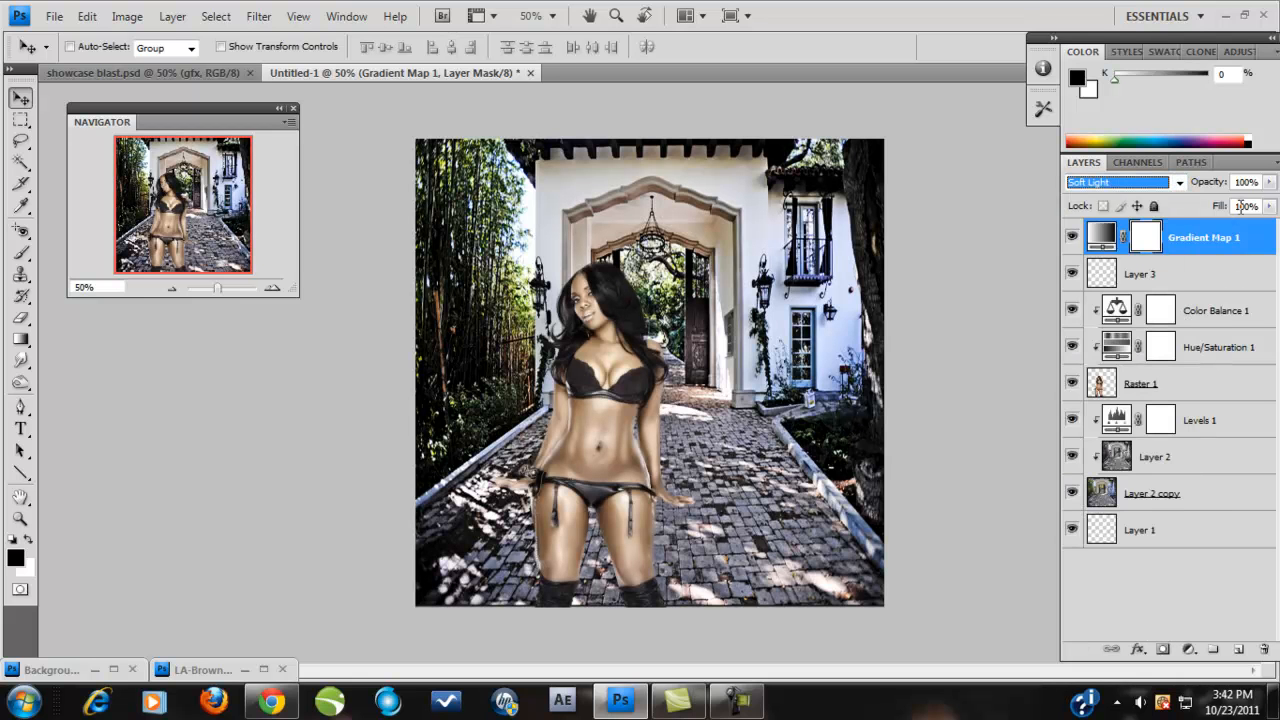
click(1268, 182)
drag(1242, 206, 1220, 206)
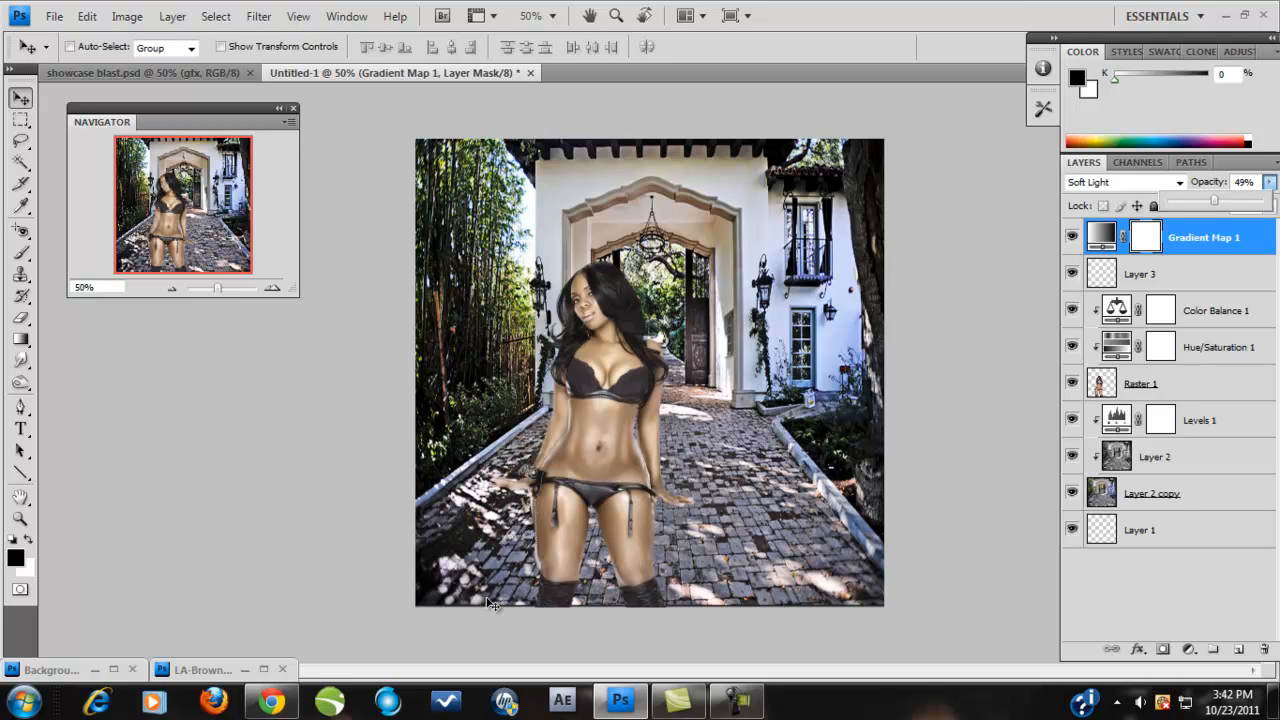
click(1075, 238)
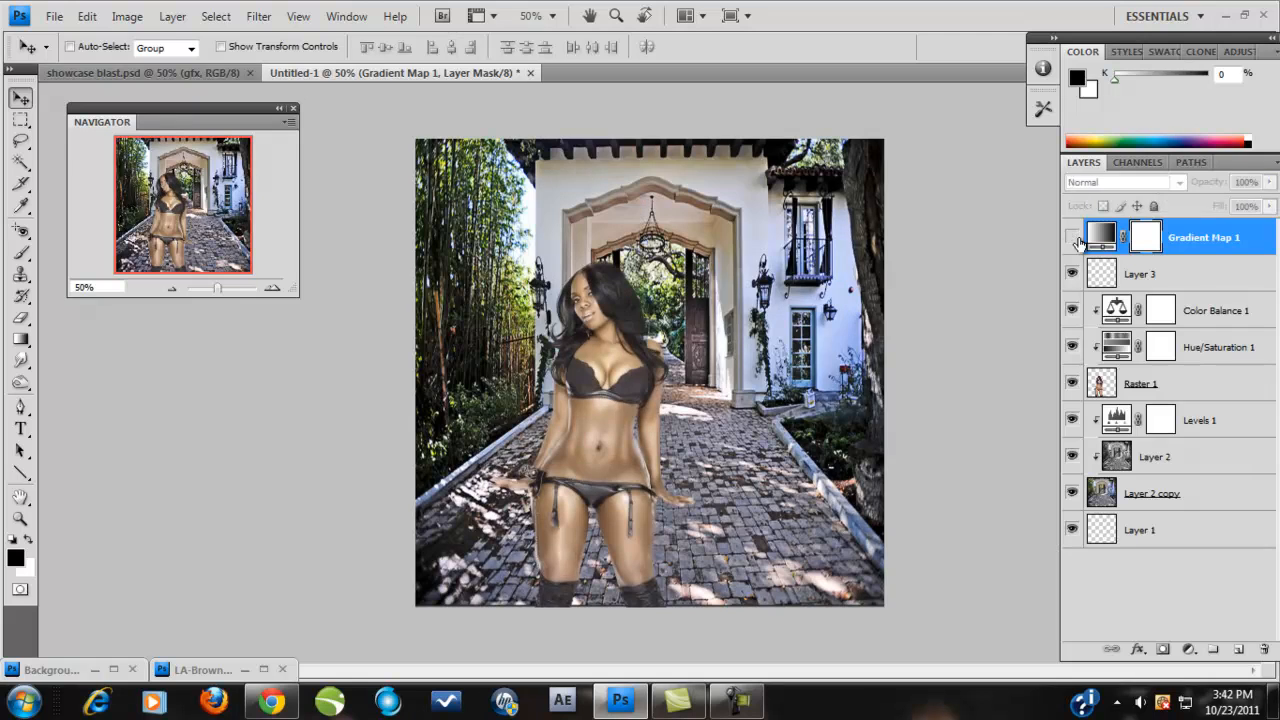
click(1075, 238)
click(1075, 238)
click(1075, 238)
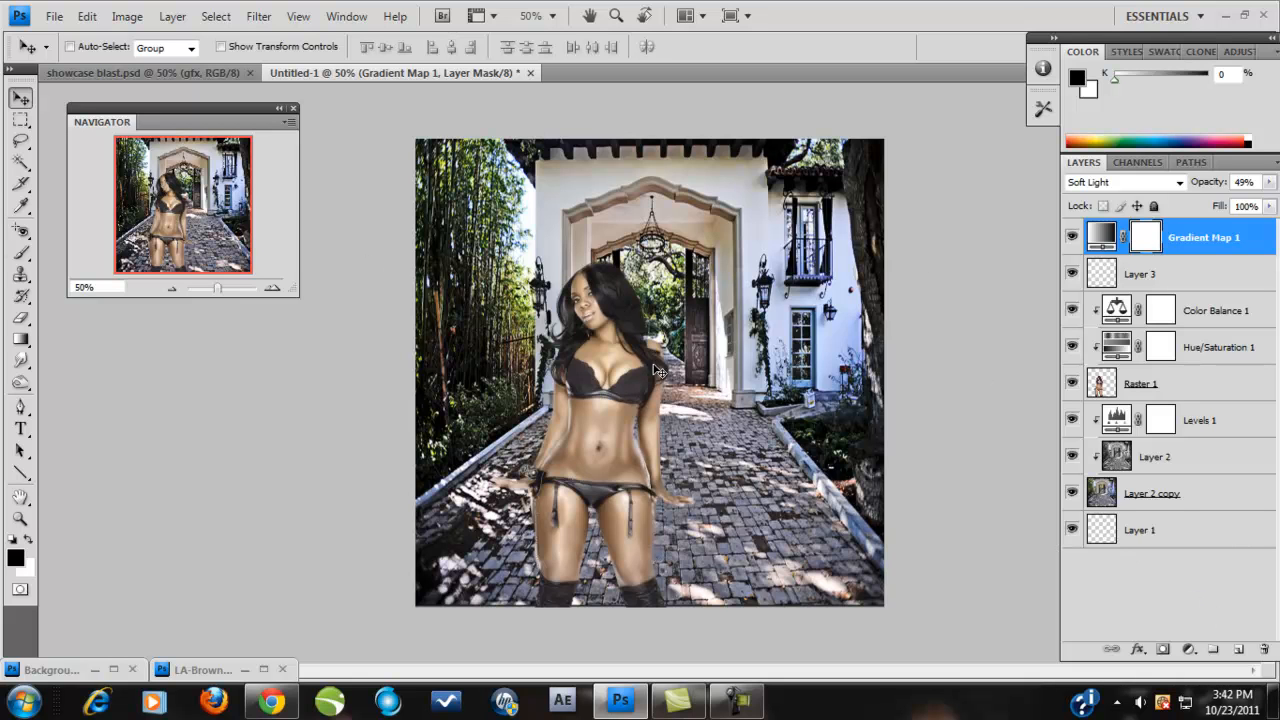
With the Brush tool on Raster 1, sample the woman's chest skin tone (R 178, G 144, B 109) as the background colour
click(21, 252)
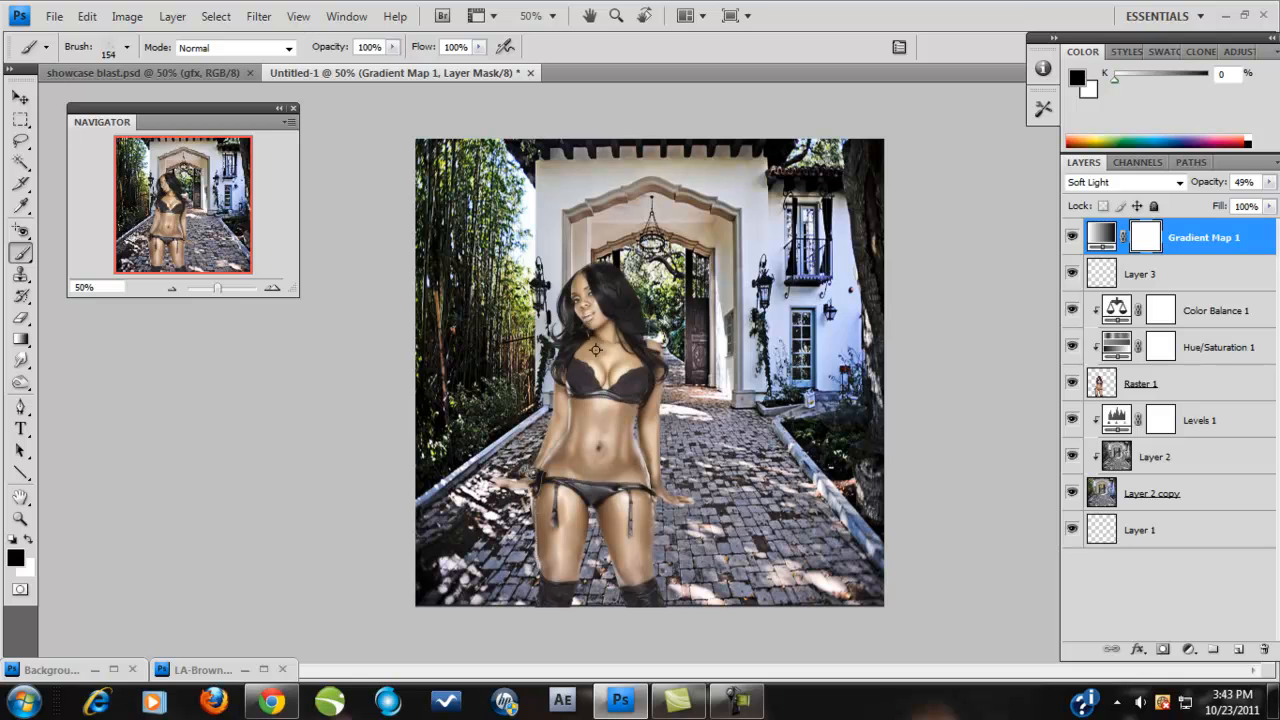
click(1102, 388)
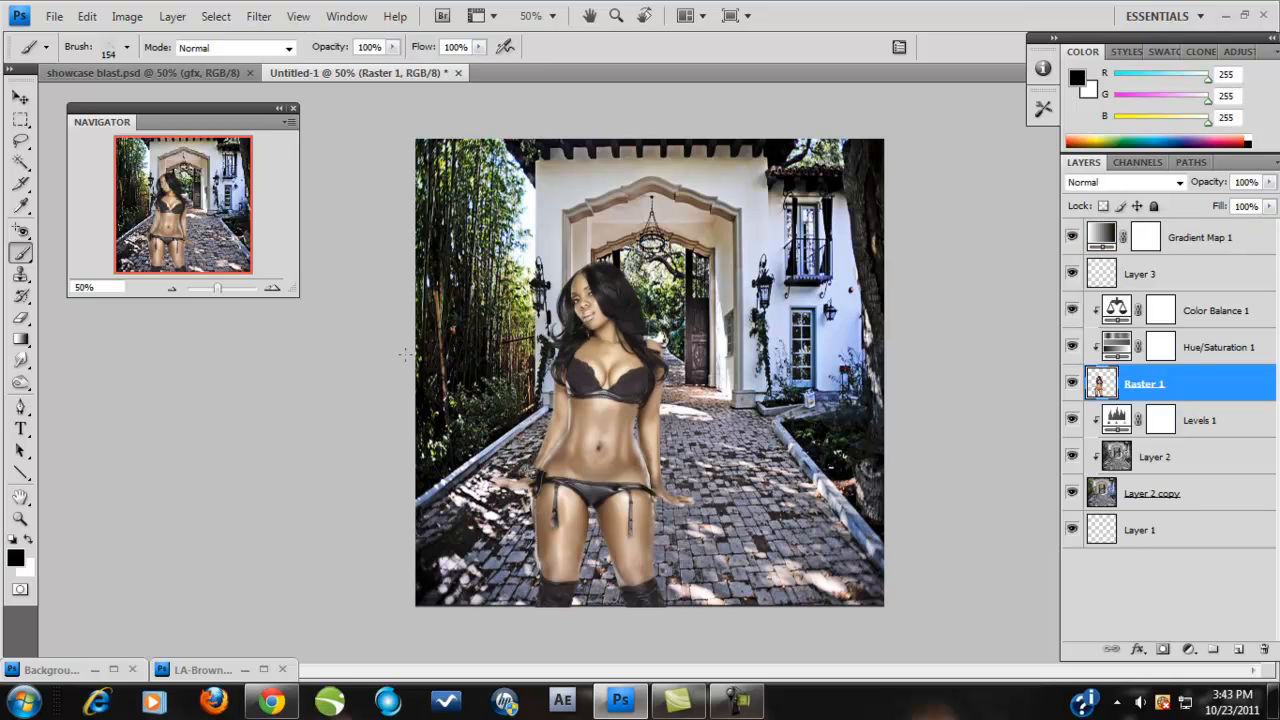
alt+click(594, 355)
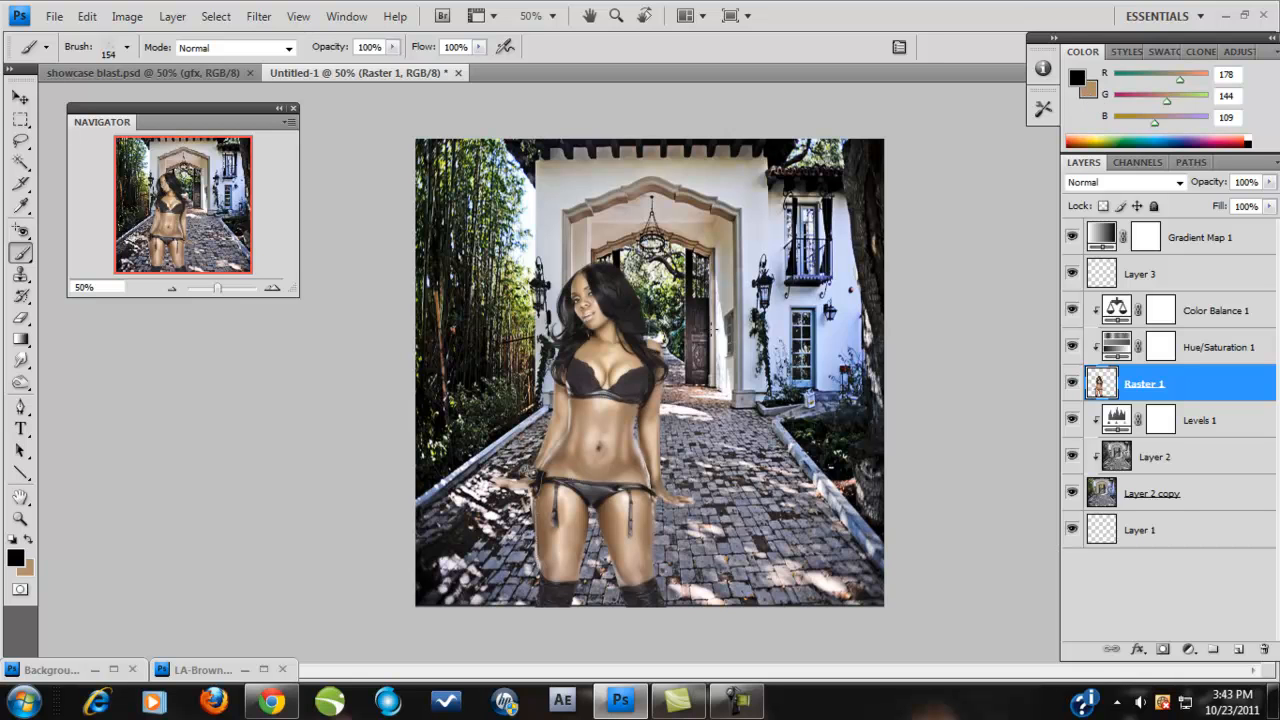
Add a Gradient Map adjustment from black to the sampled skin tone directly above Layer 3
click(1158, 276)
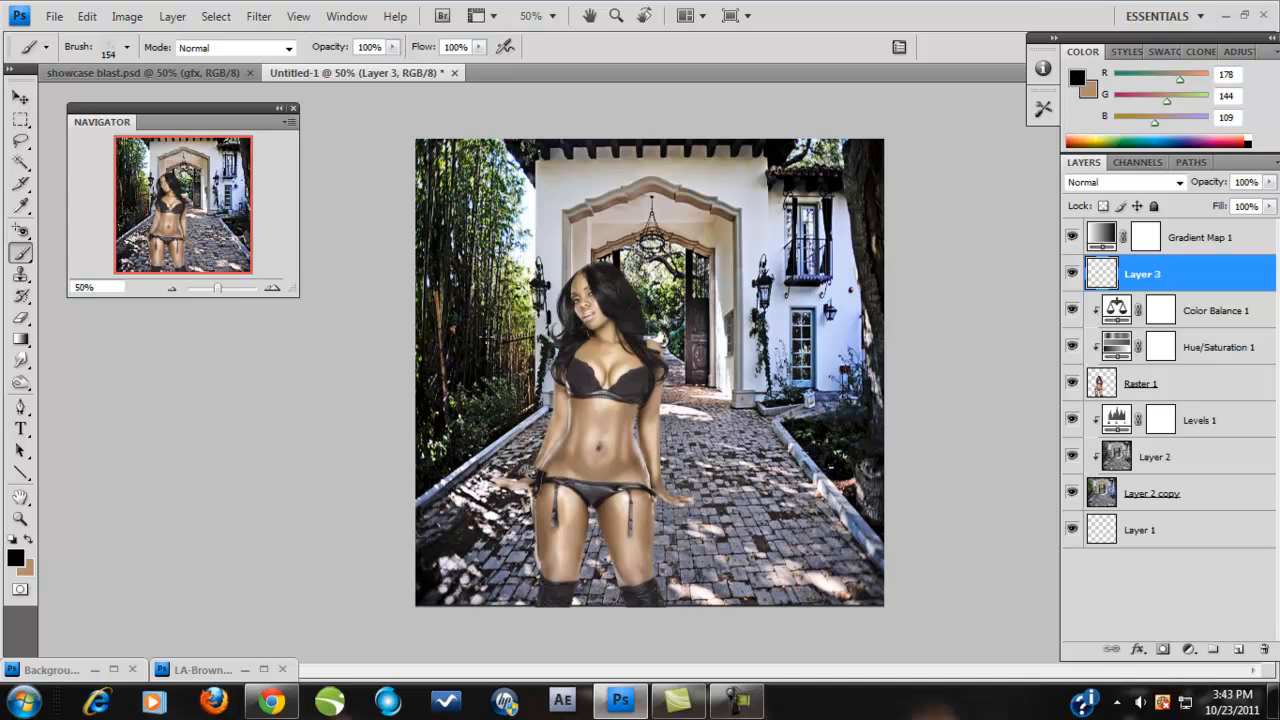
click(1190, 650)
click(1170, 619)
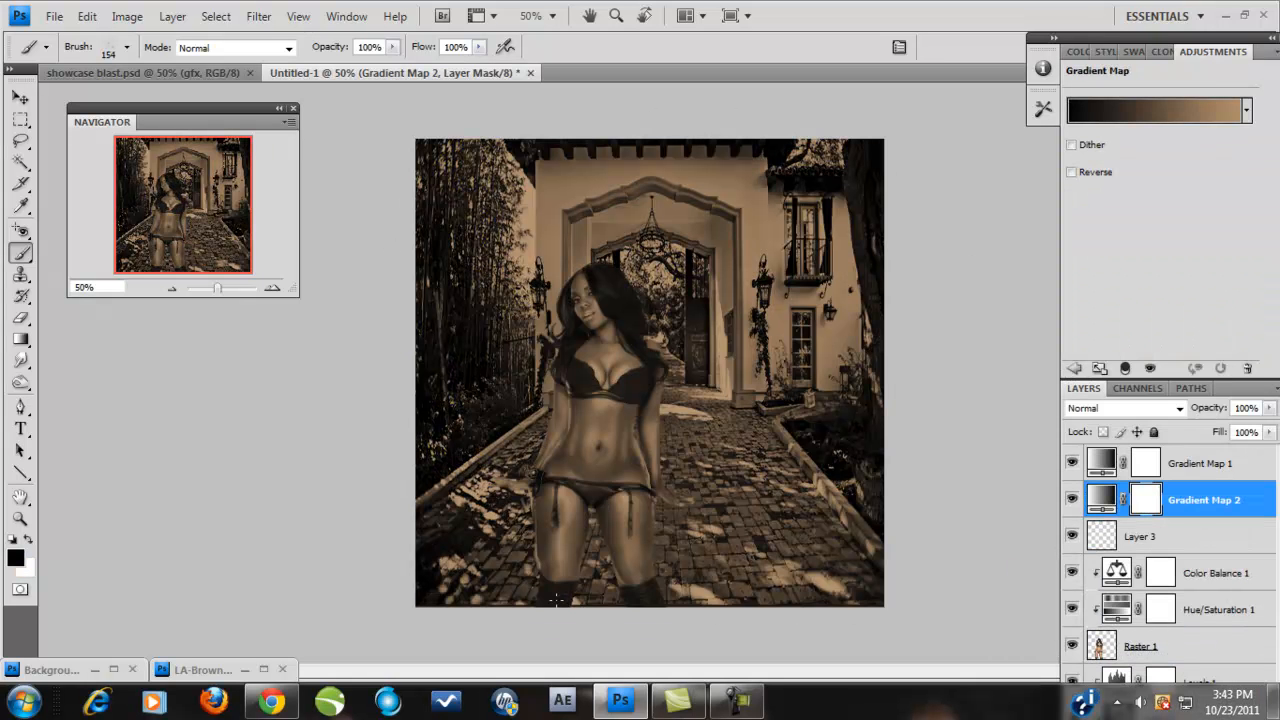
click(1081, 53)
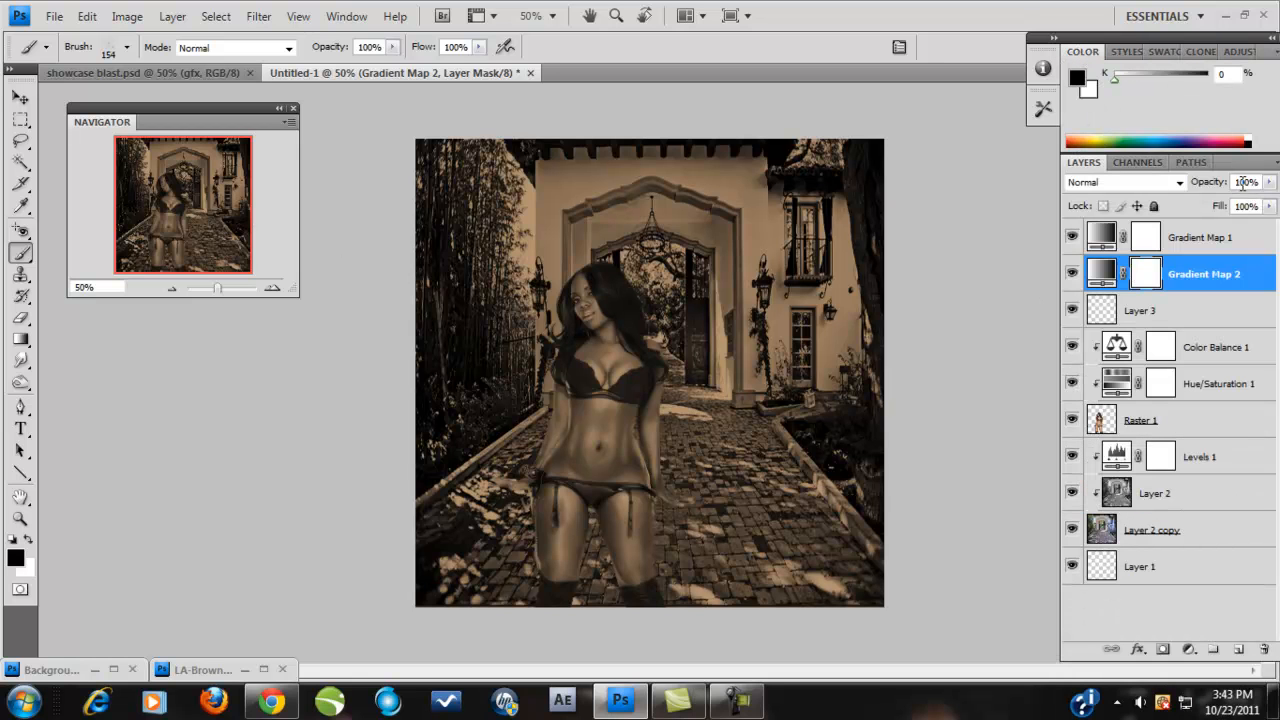
Set Gradient Map 2 to Soft Light at 35% opacity and compare the image with and without it
click(1180, 183)
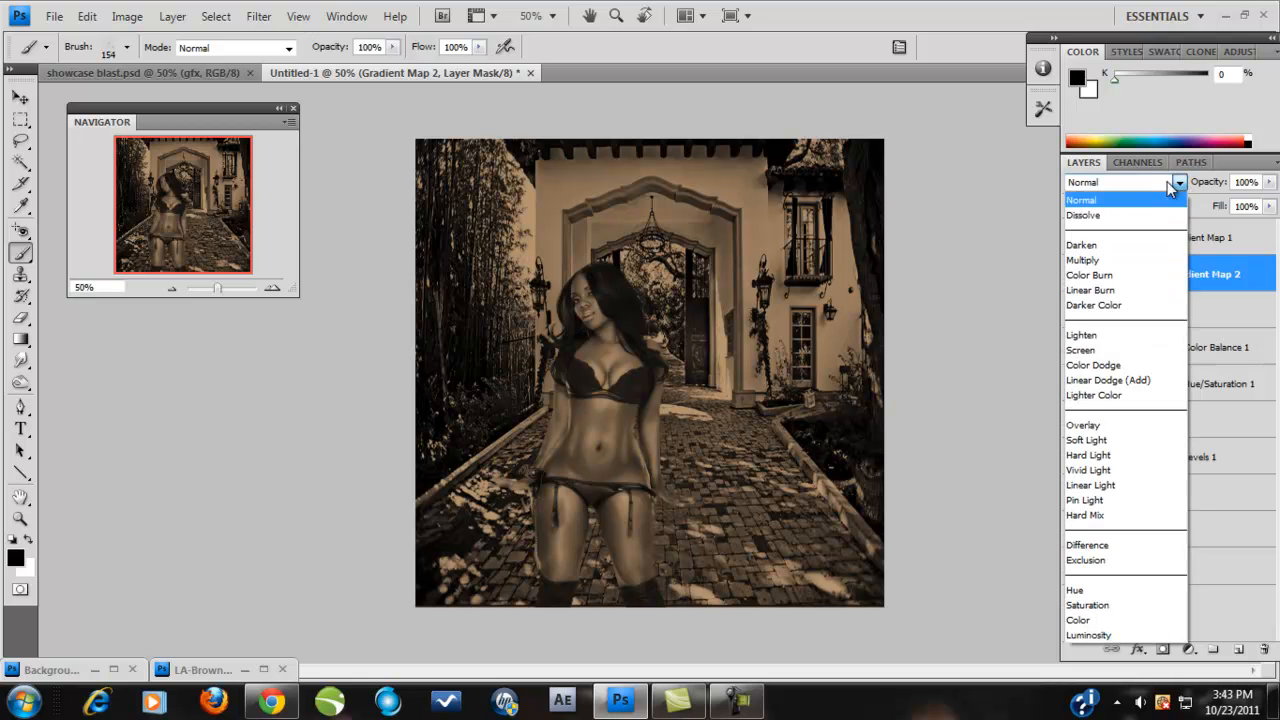
click(1088, 440)
drag(1268, 182, 1210, 205)
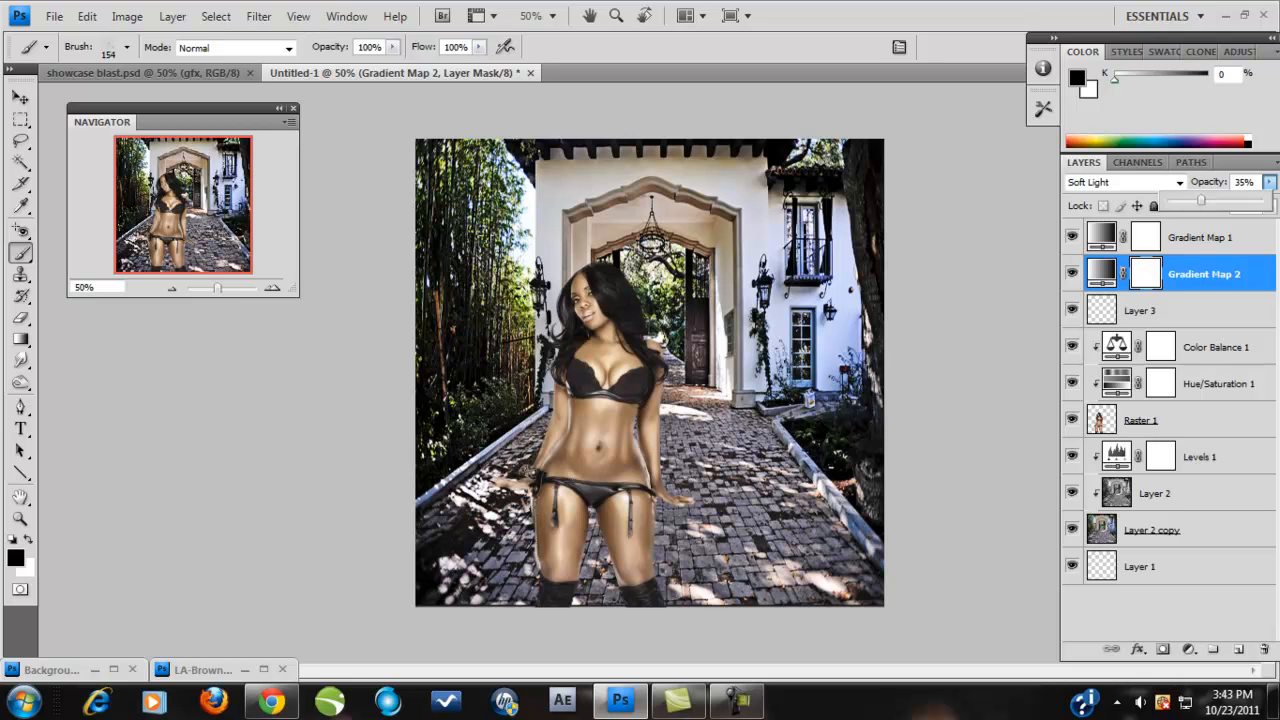
click(1075, 272)
click(1075, 272)
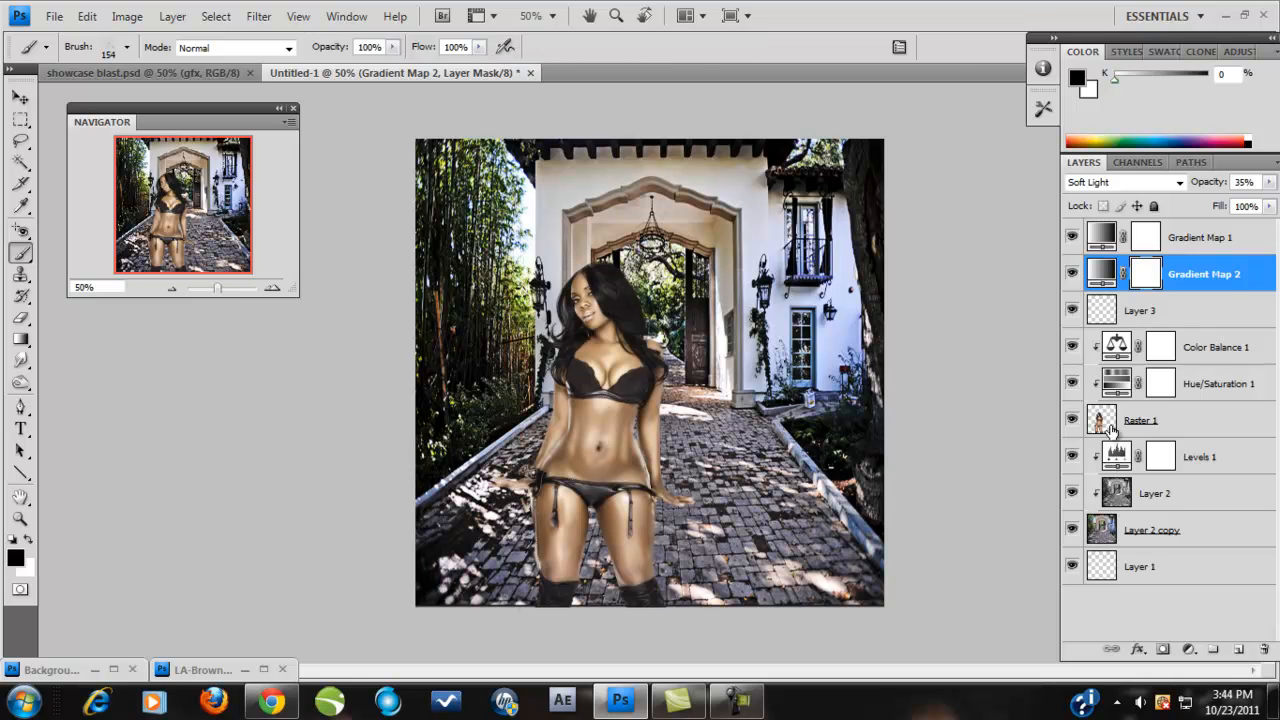
Duplicate the Raster 1 cutout layer and place the copy directly beneath Raster 1
click(1152, 422)
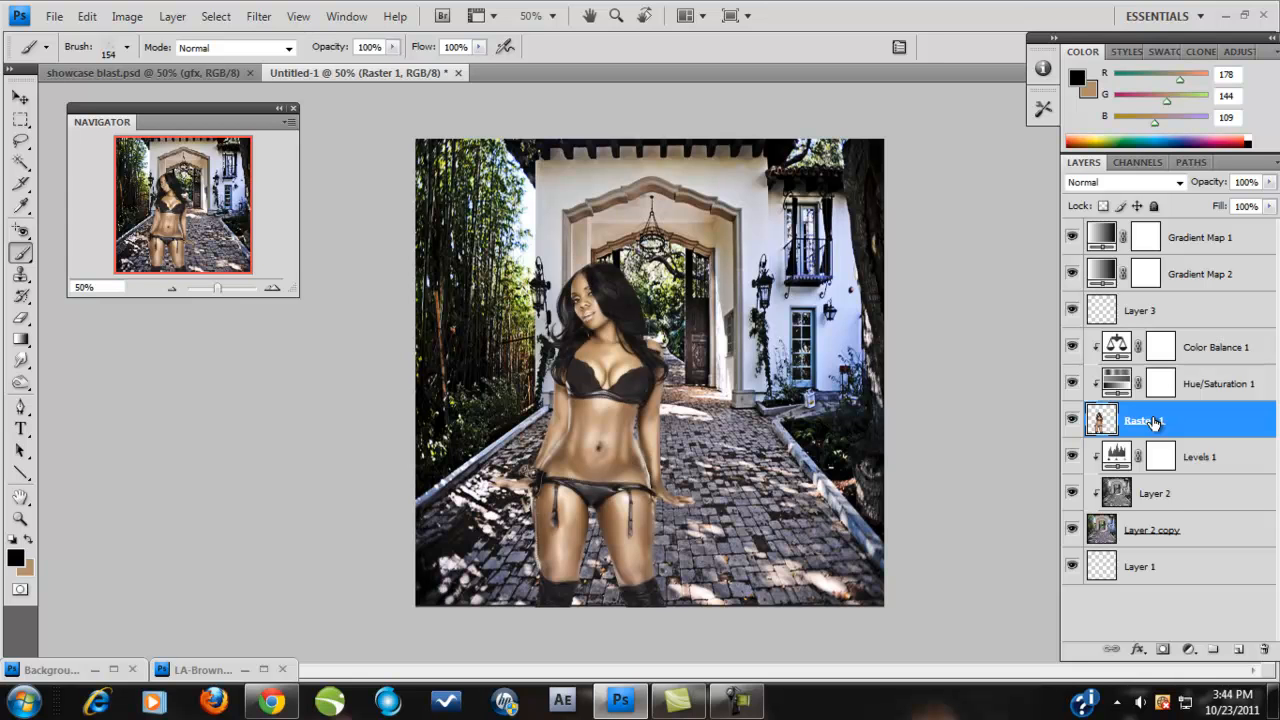
key(ctrl+j)
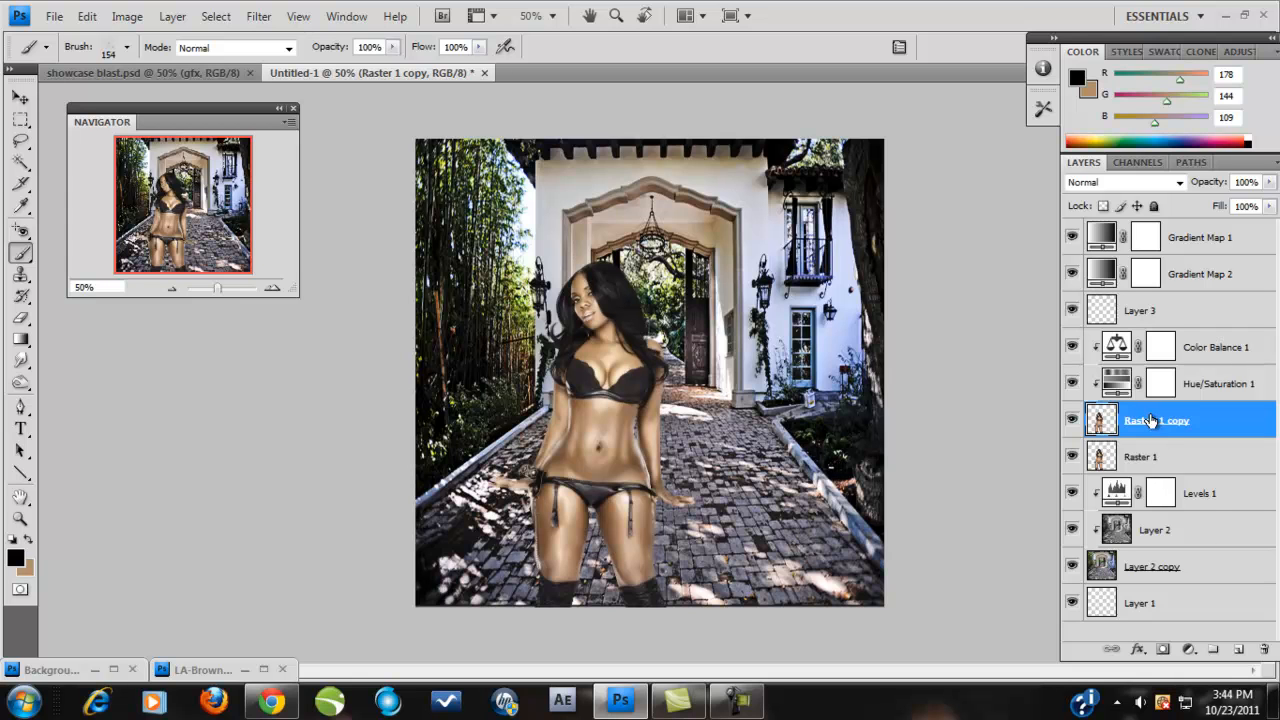
drag(1149, 418, 1148, 474)
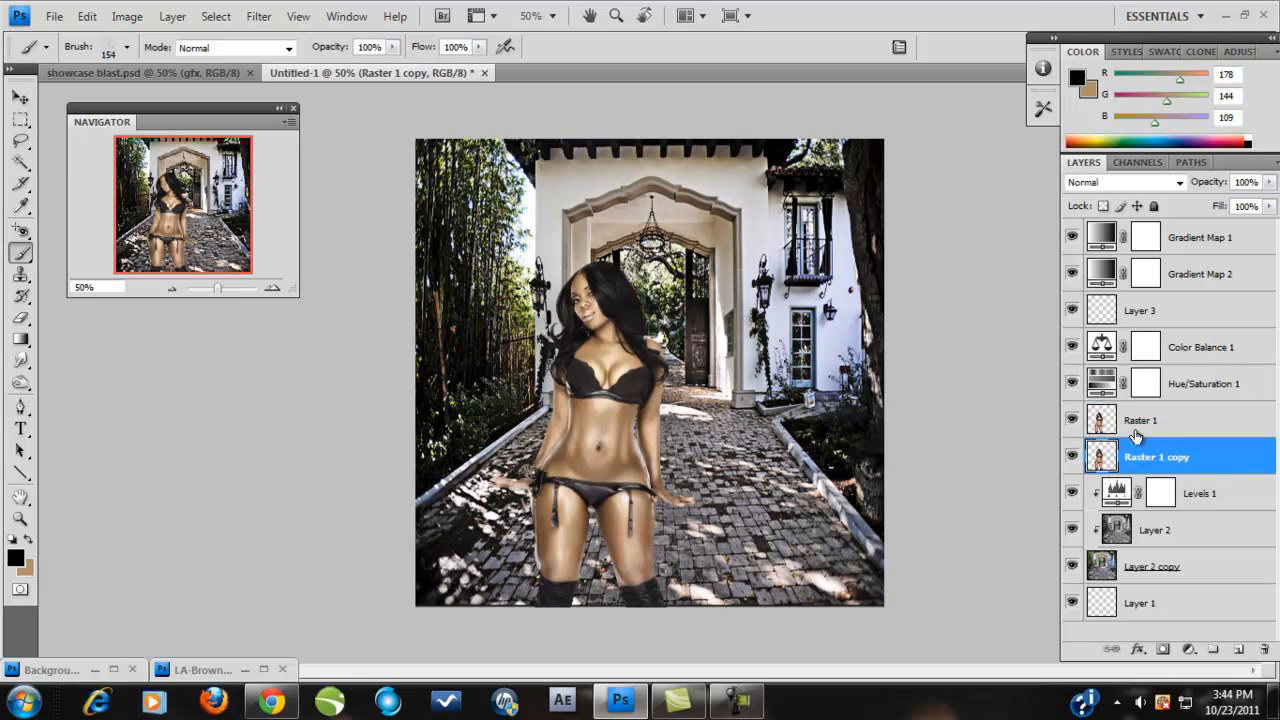
Clip Hue/Saturation 1 and Color Balance 1 to the Raster 1 layer again
click(1111, 372)
click(1111, 372)
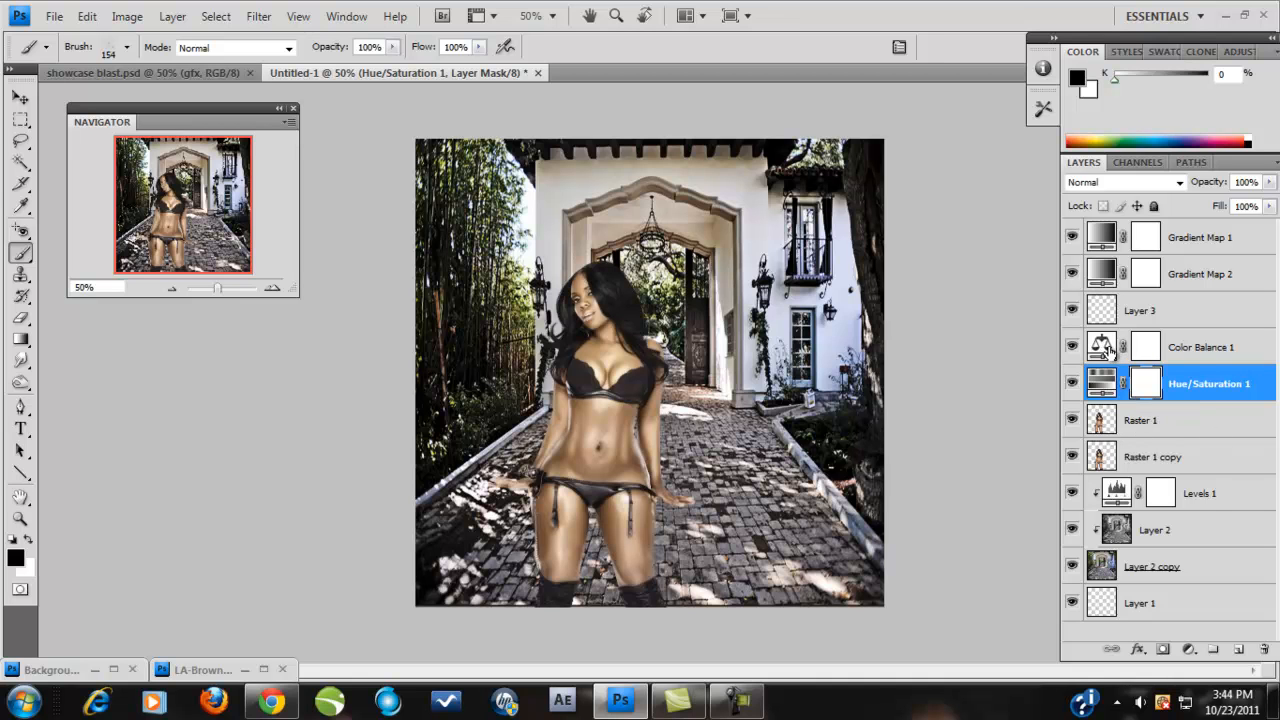
shift+click(1110, 352)
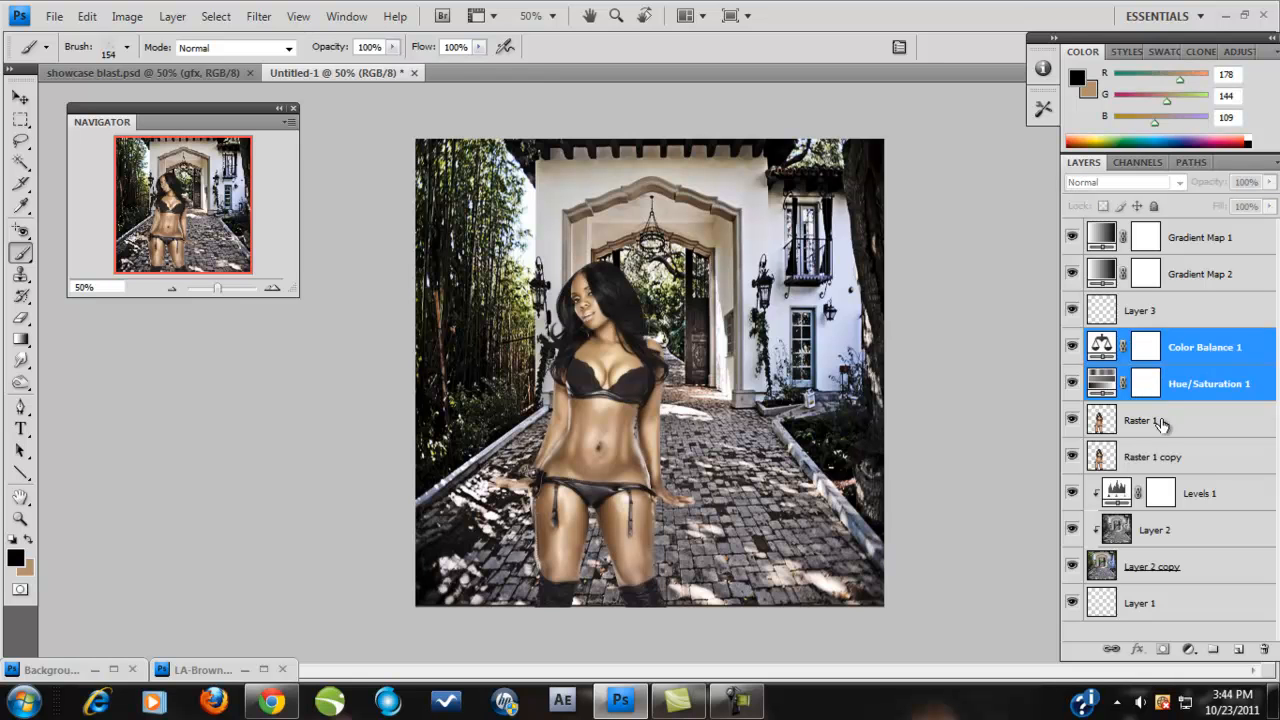
key(ctrl+alt+g)
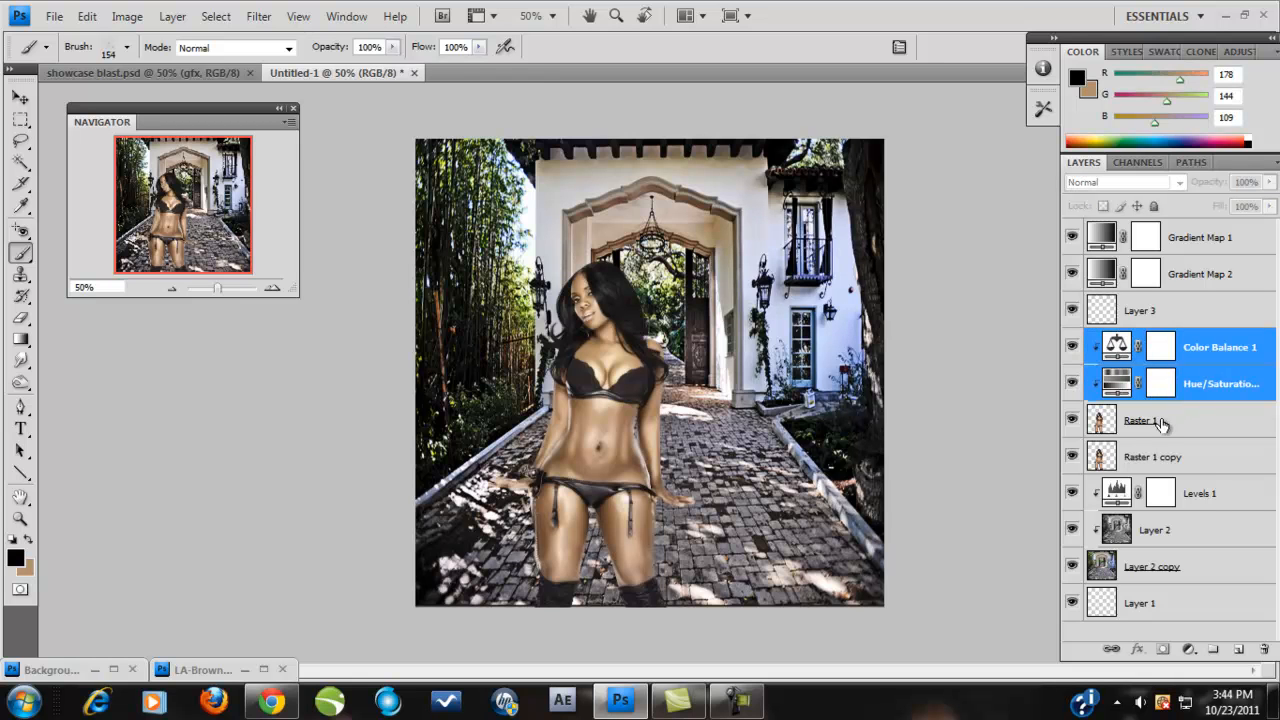
Give Raster 1 copy a black Color Overlay at 100% opacity and check the silhouette by briefly hiding Raster 1
click(1234, 456)
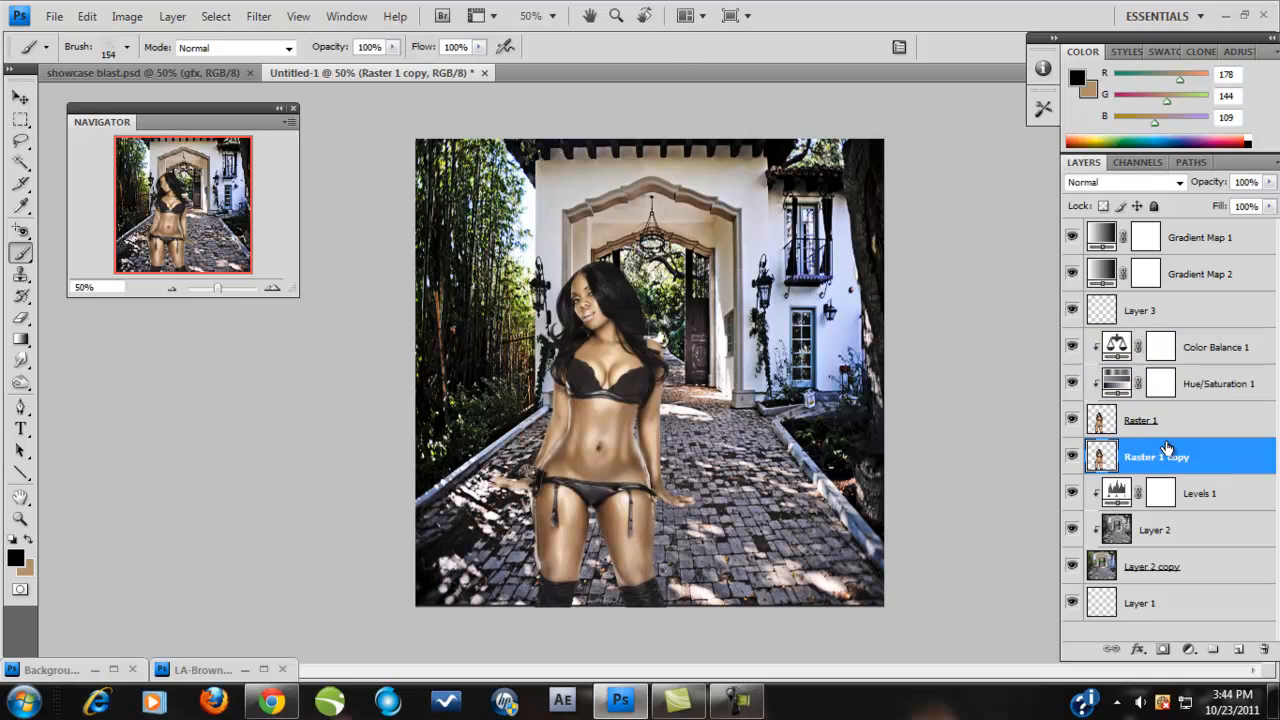
double_click(1166, 448)
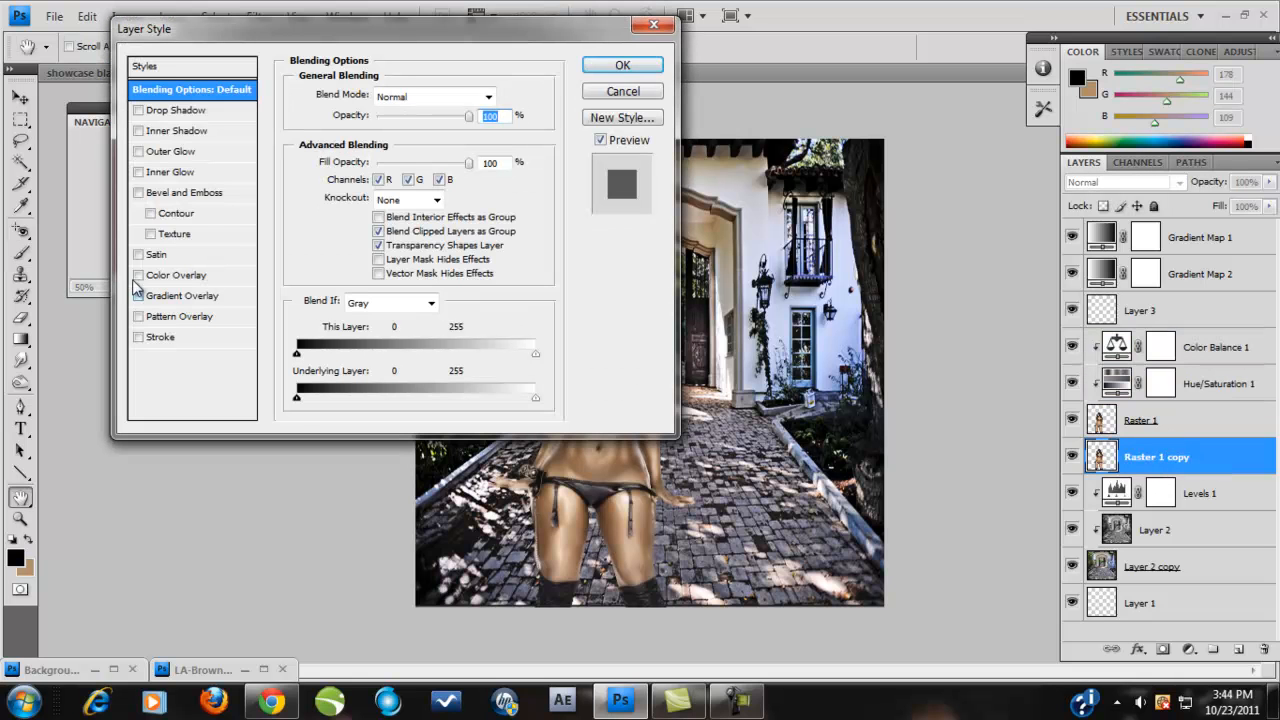
click(138, 276)
click(169, 282)
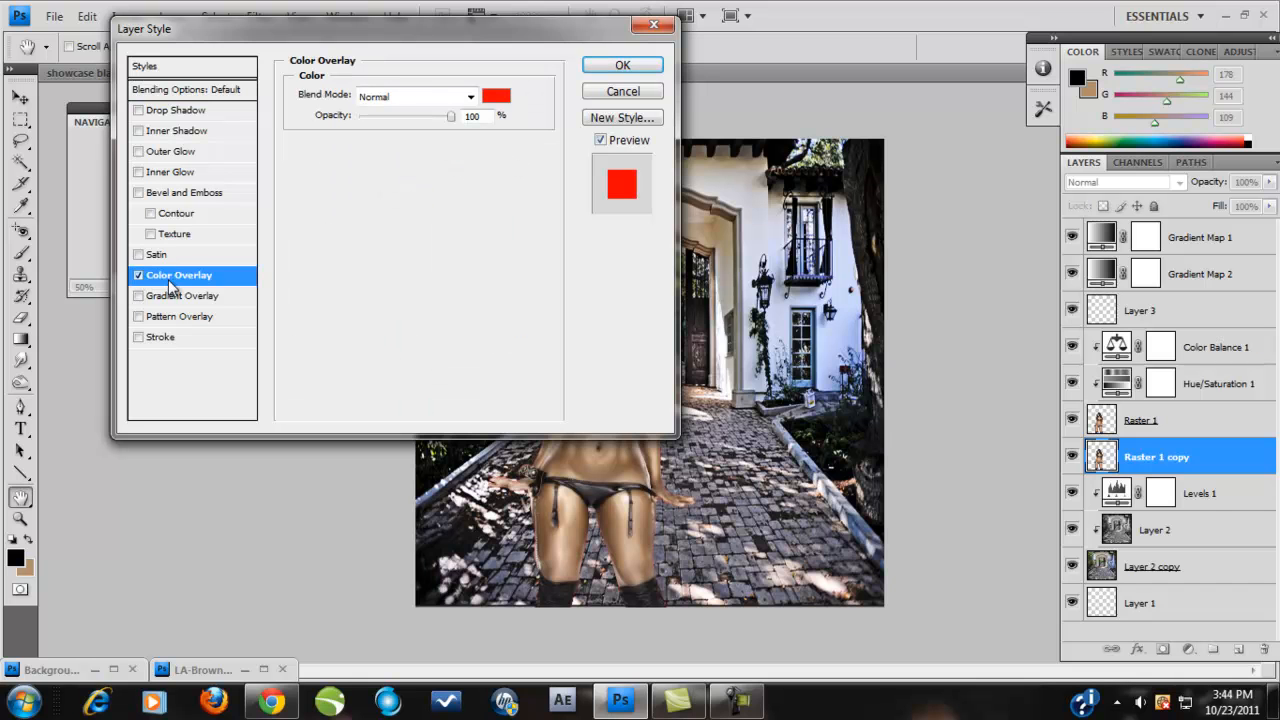
click(496, 96)
drag(633, 565, 598, 628)
click(1005, 380)
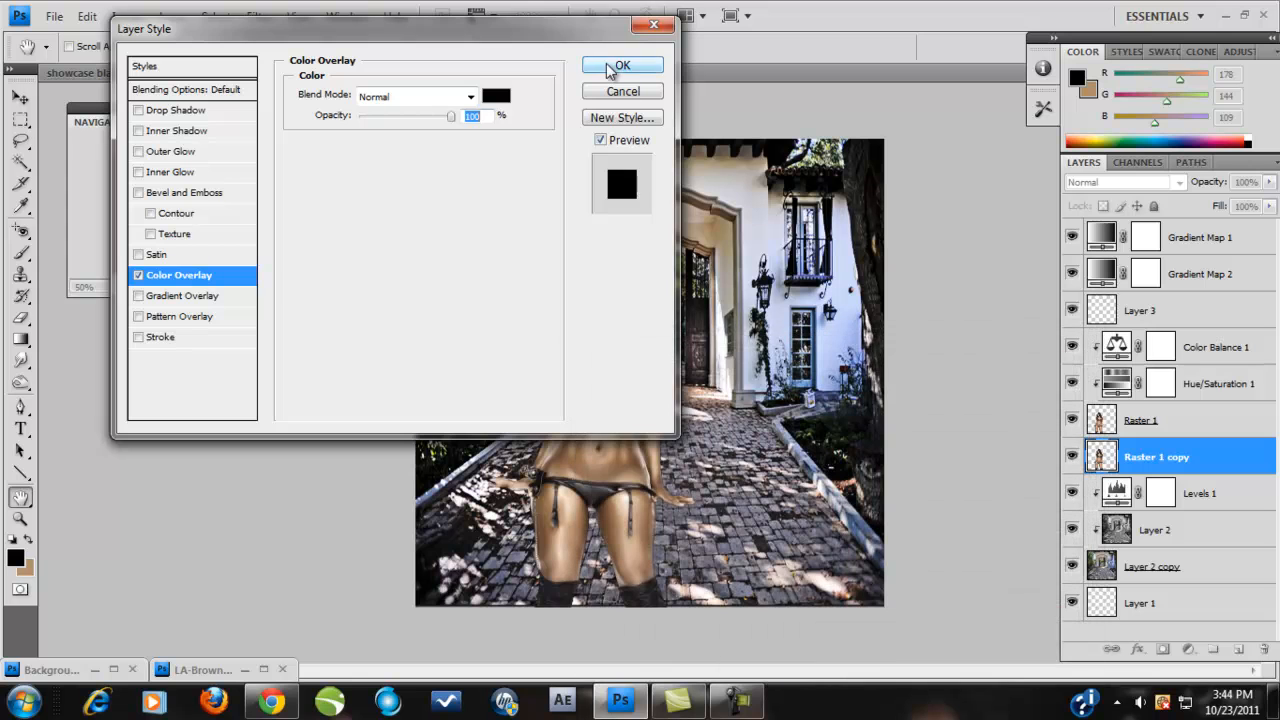
click(615, 66)
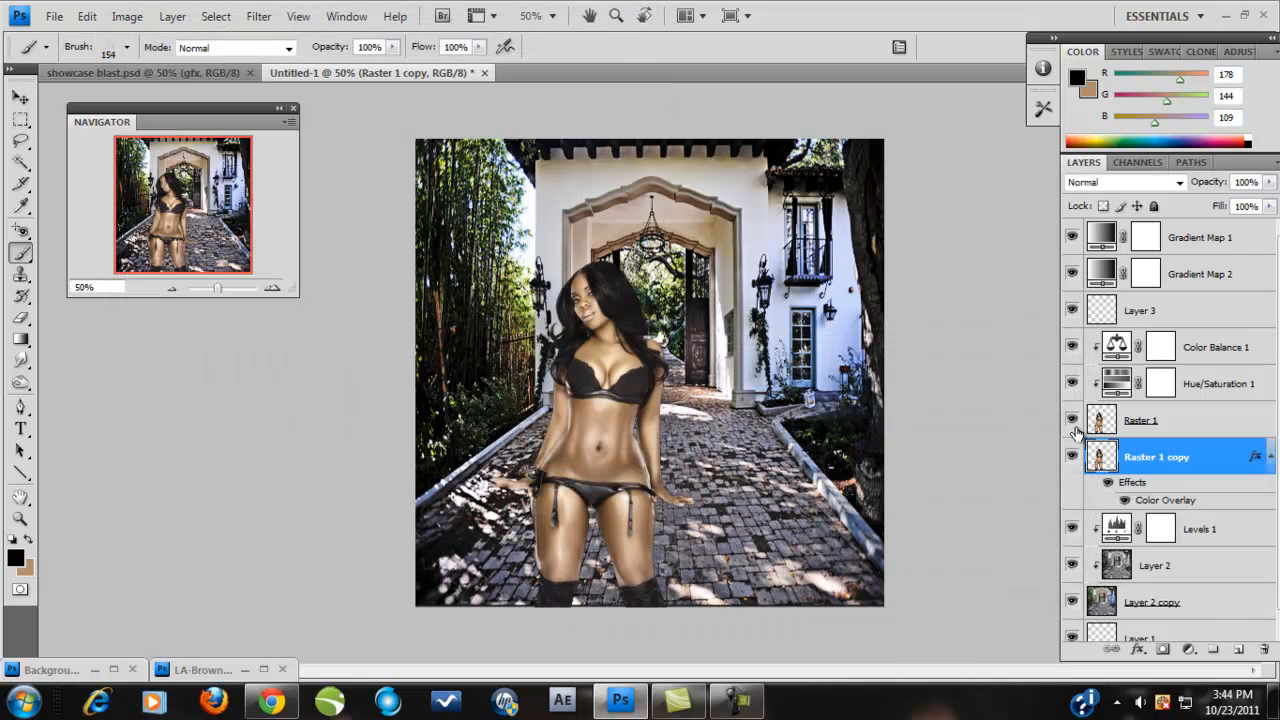
click(1072, 421)
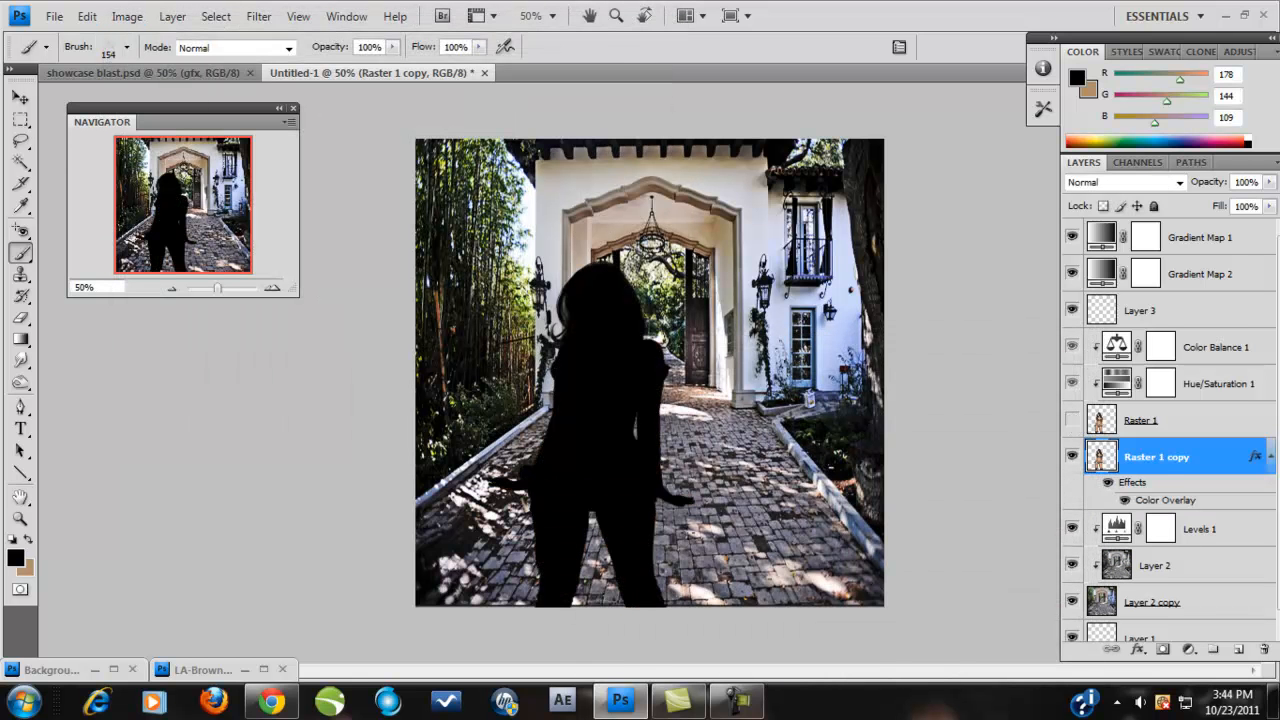
click(1072, 421)
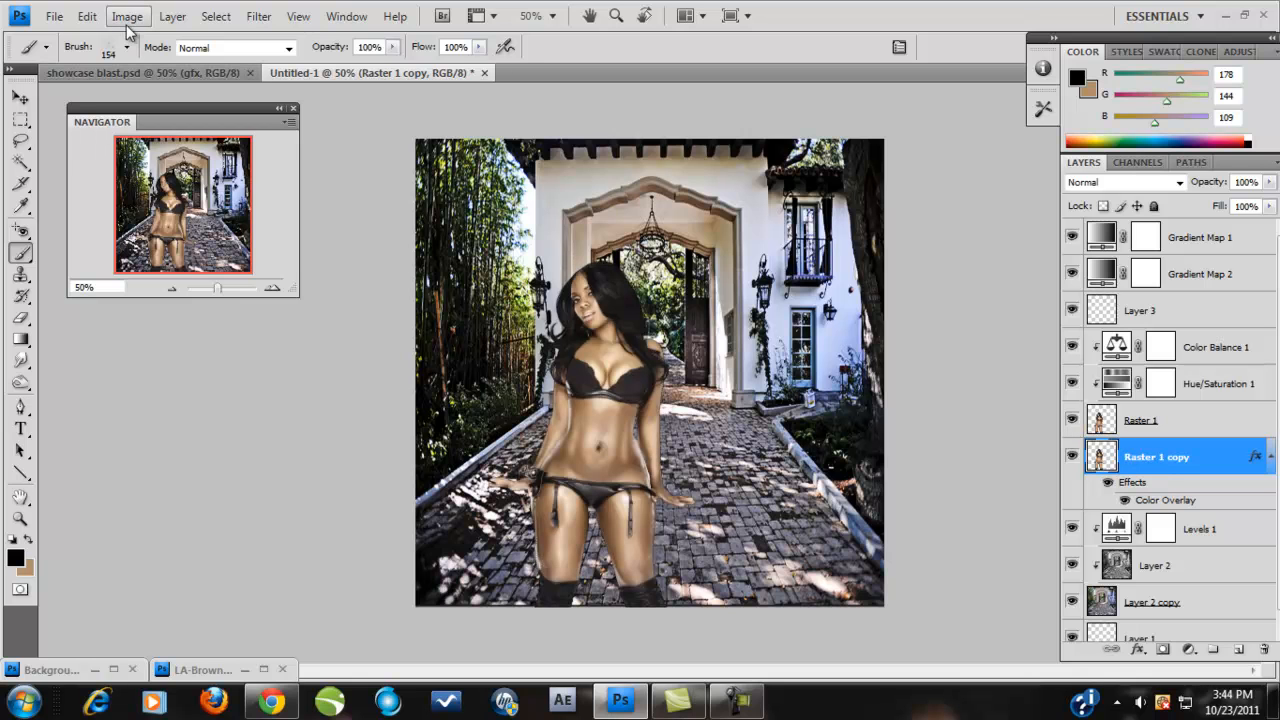
Skew the black Raster 1 copy, lowering its upper corners to about 71.7% height with about -8.1° horizontal skew
click(125, 20)
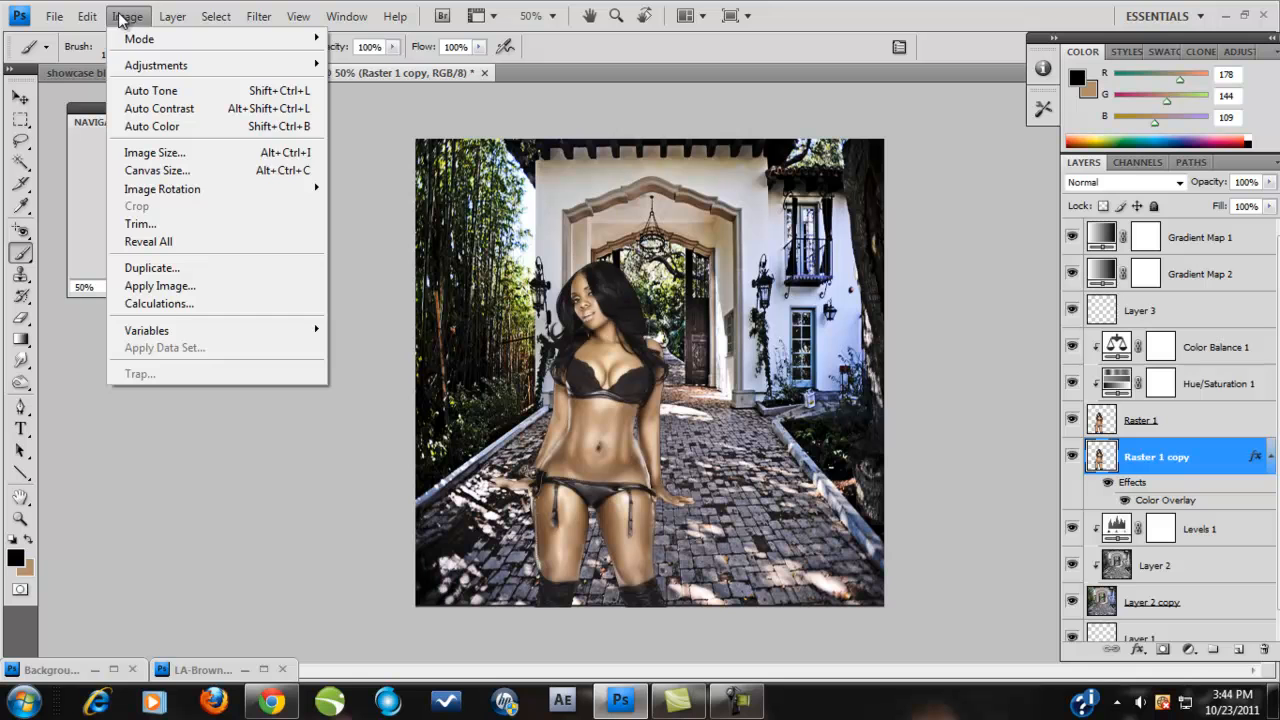
mouse_move(87, 16)
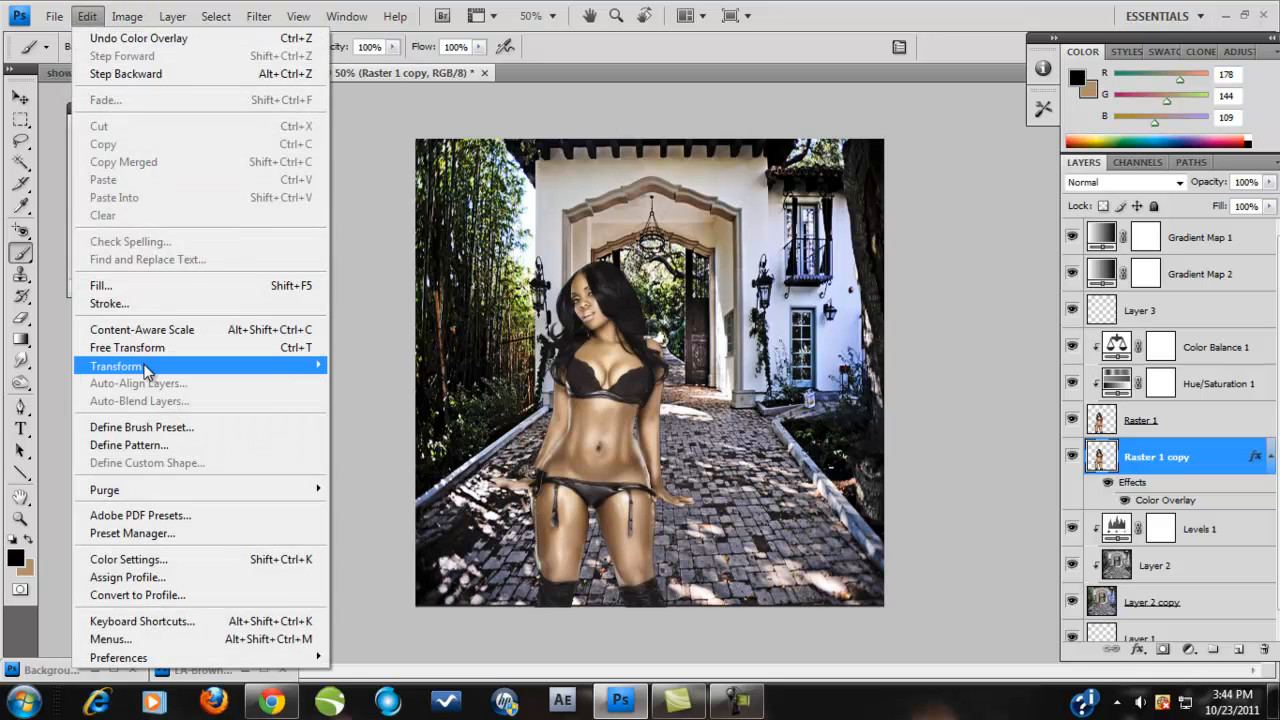
mouse_move(145, 370)
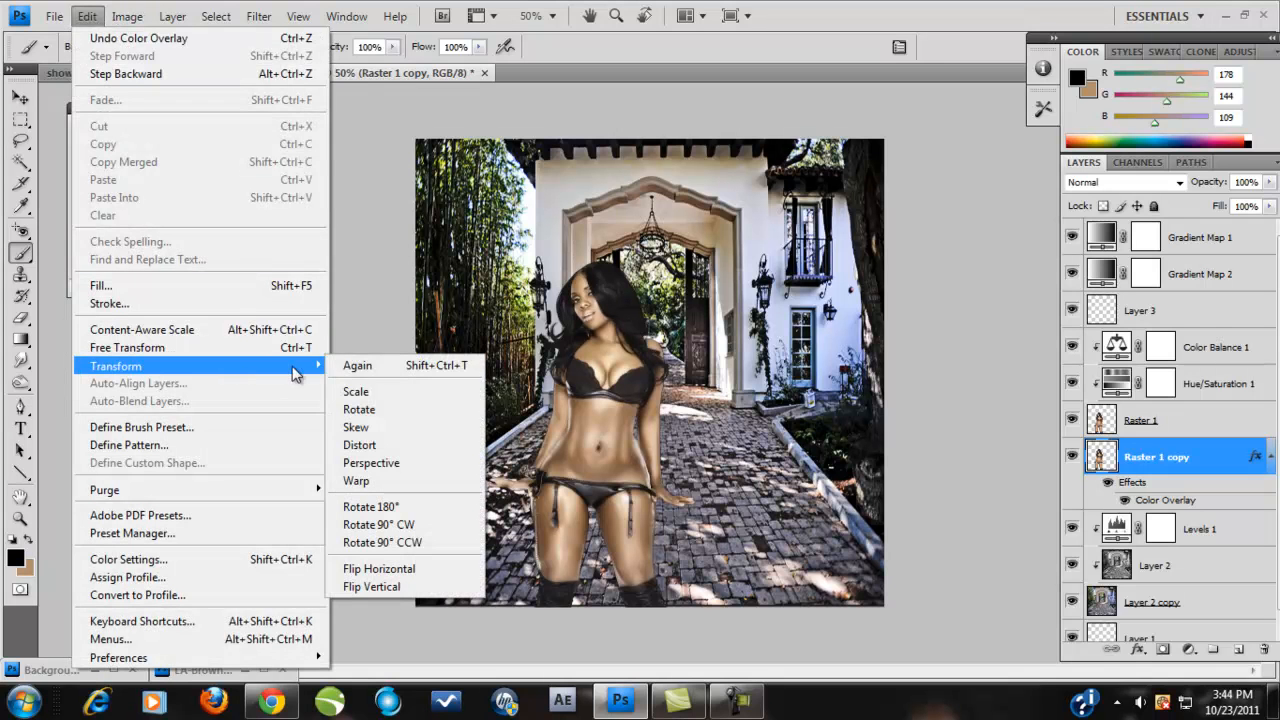
click(386, 430)
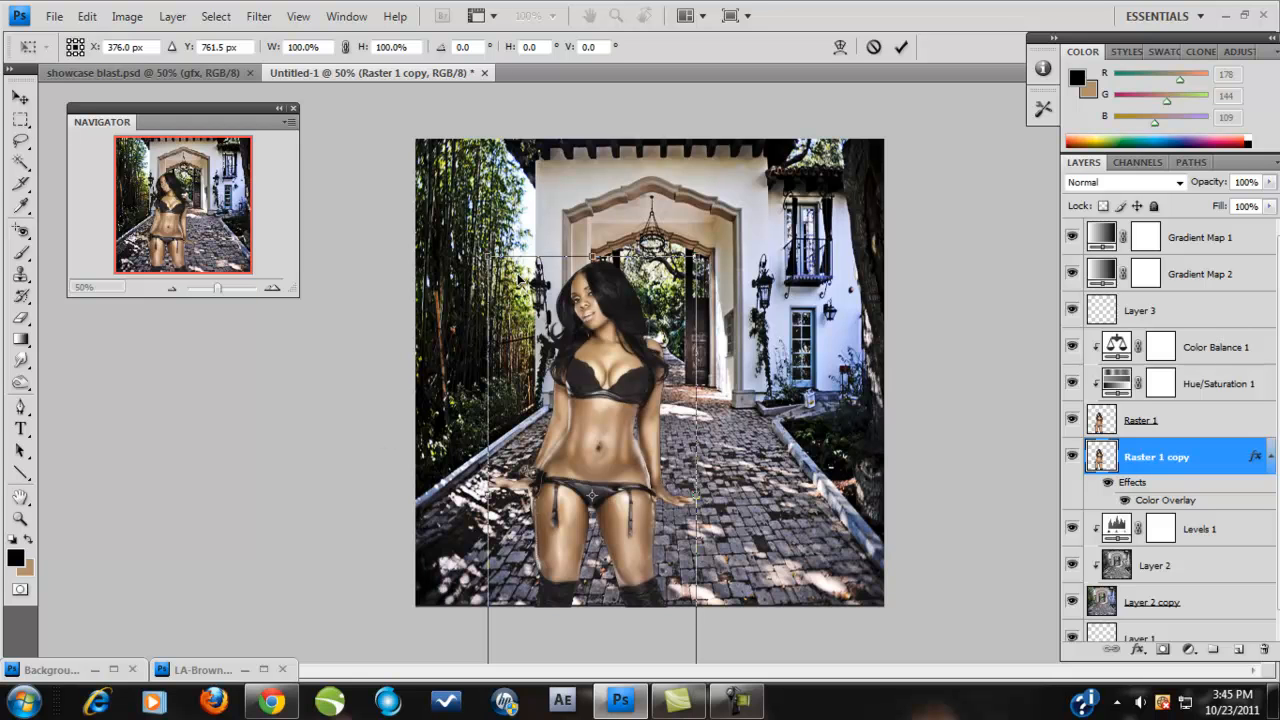
drag(488, 258, 488, 287)
drag(698, 258, 698, 287)
drag(488, 288, 488, 322)
drag(697, 288, 697, 324)
drag(492, 327, 511, 325)
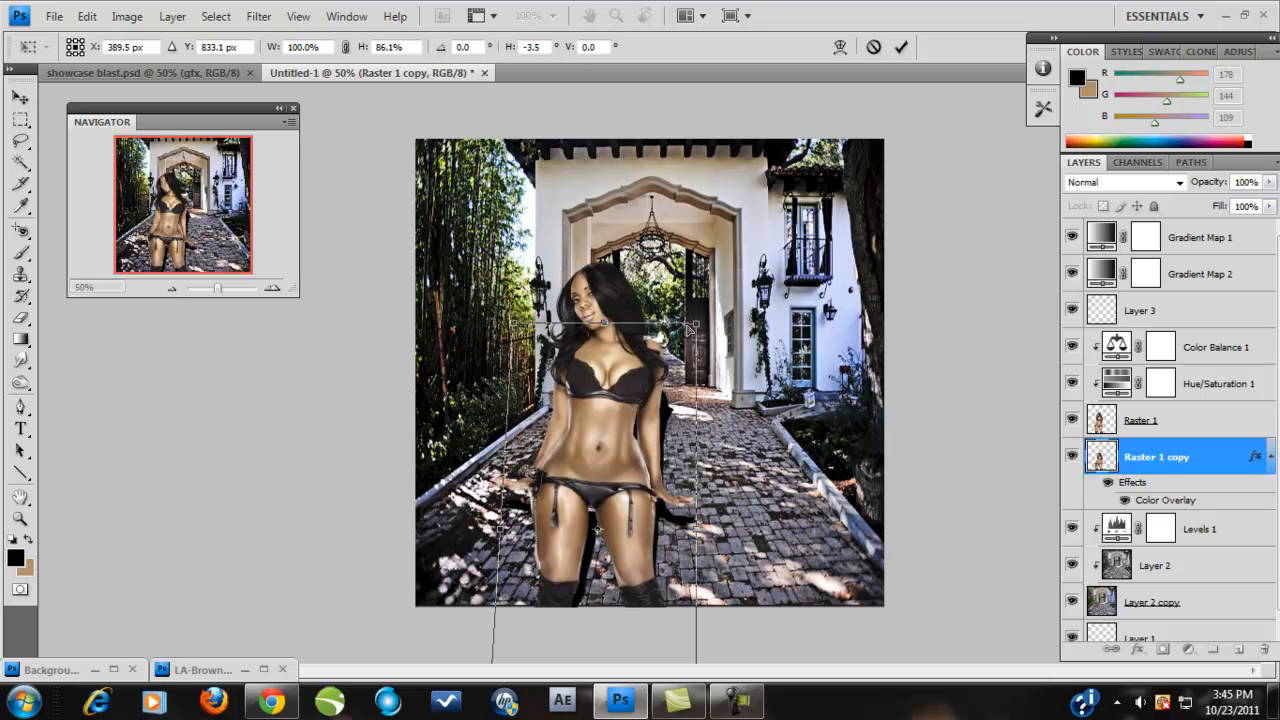
drag(697, 326, 697, 341)
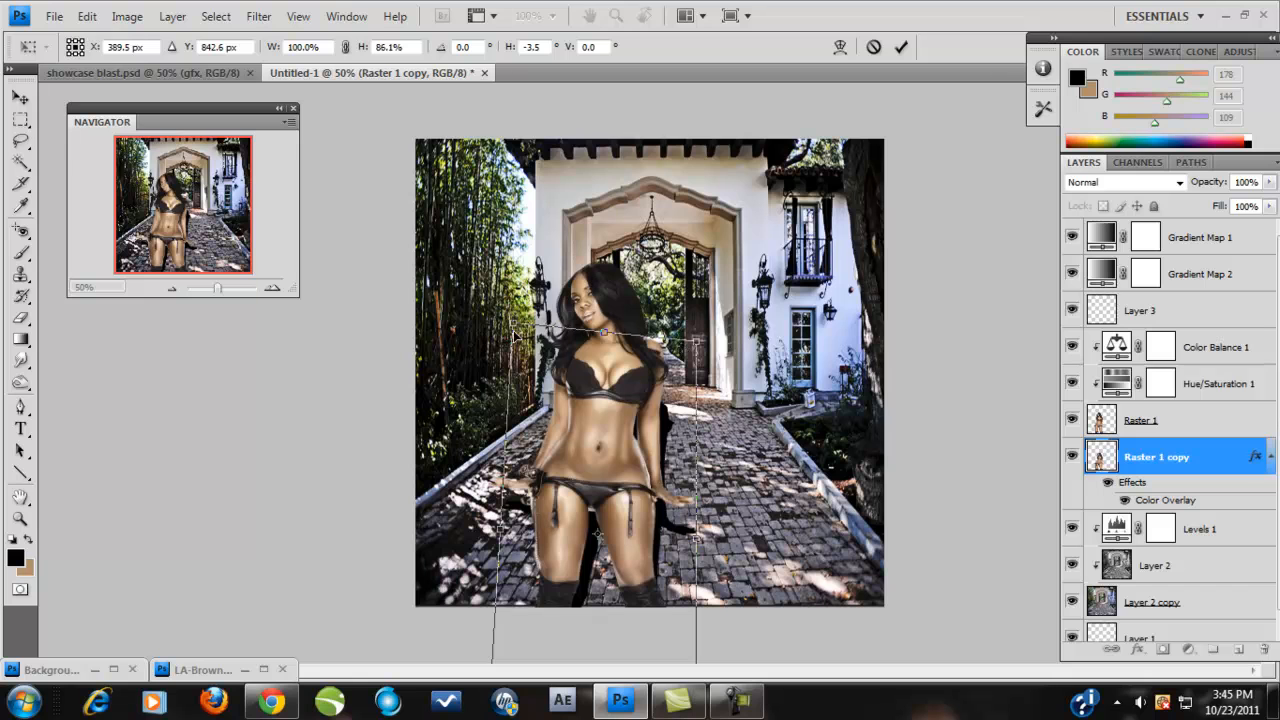
drag(514, 331, 512, 355)
drag(697, 342, 690, 371)
drag(512, 358, 526, 384)
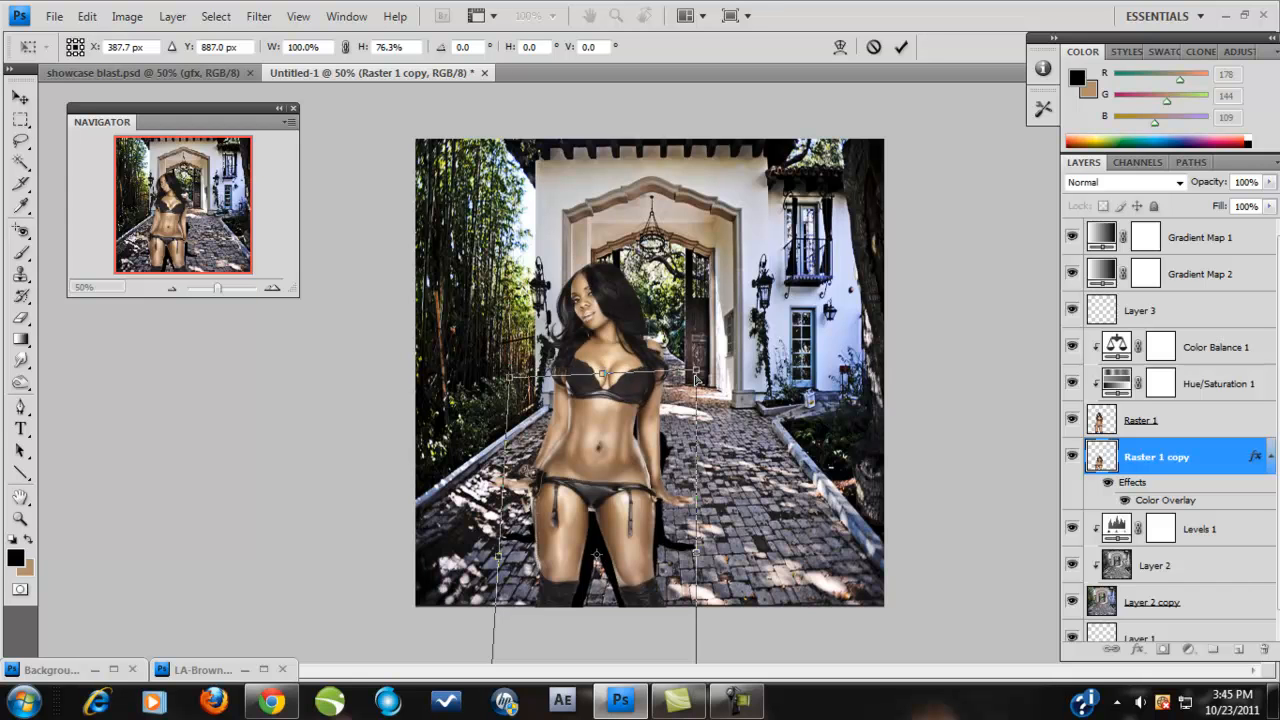
drag(697, 374, 694, 381)
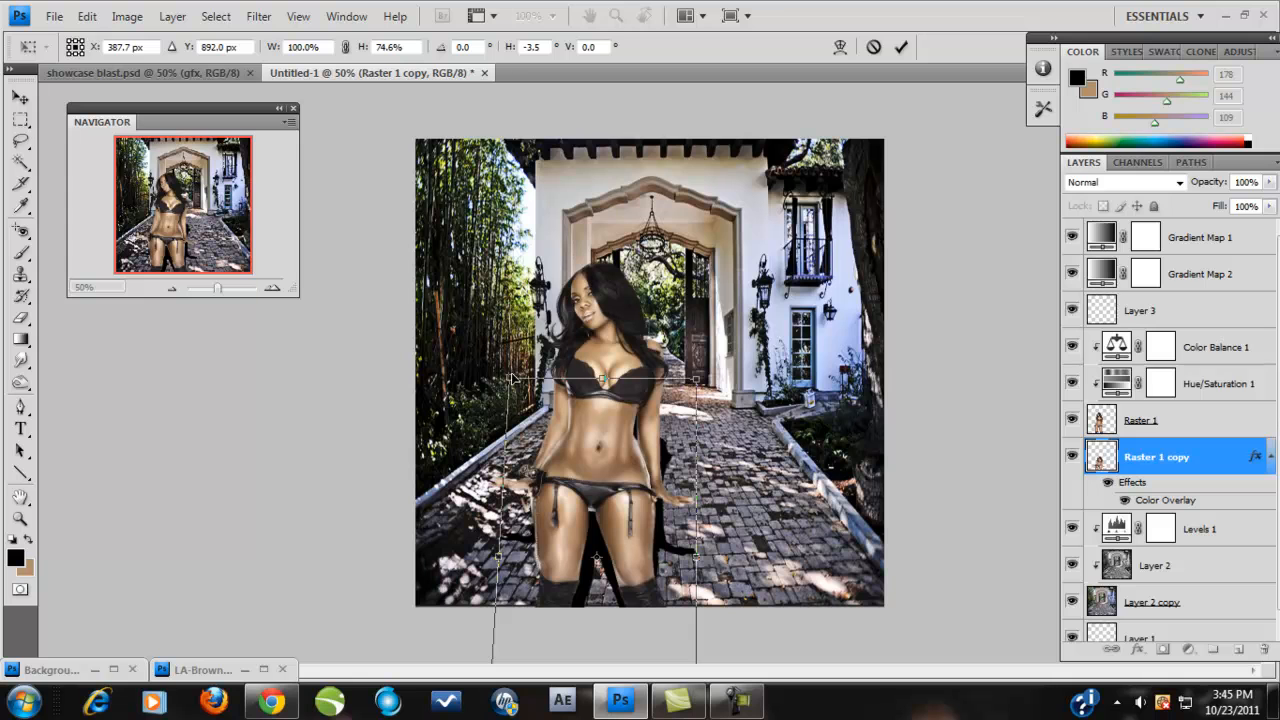
drag(513, 381, 540, 380)
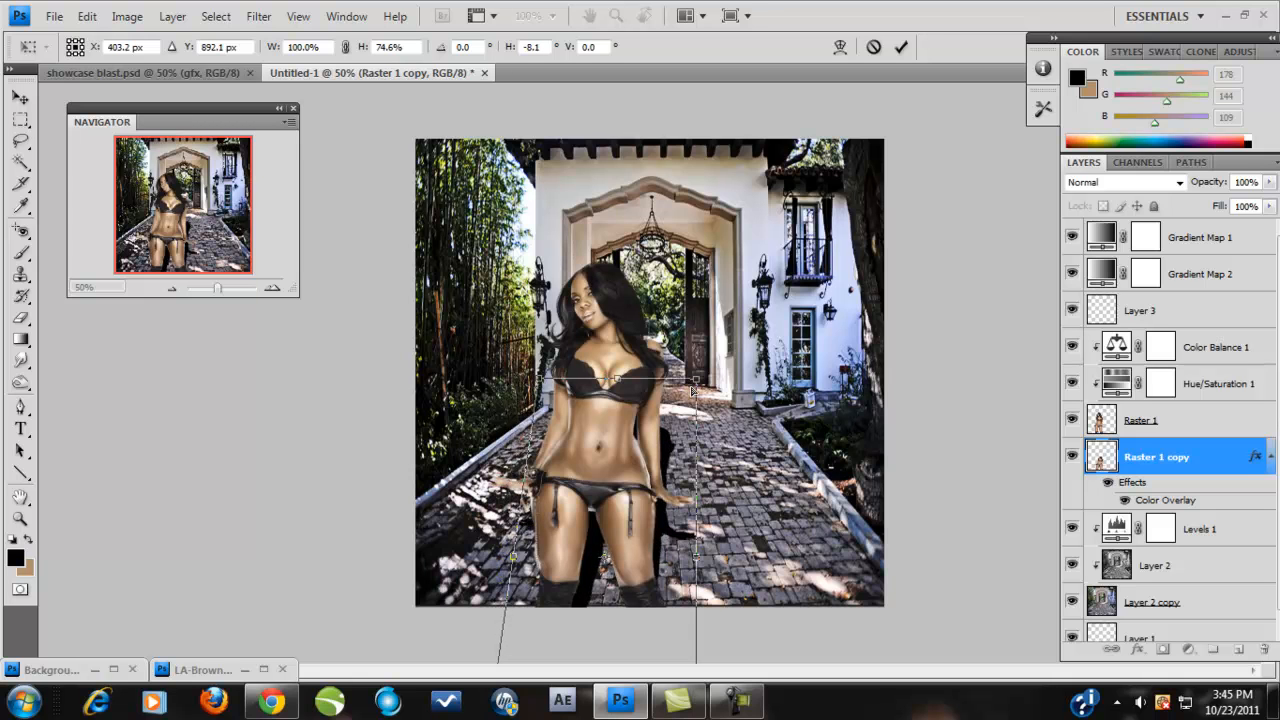
drag(697, 384, 696, 394)
drag(541, 379, 543, 392)
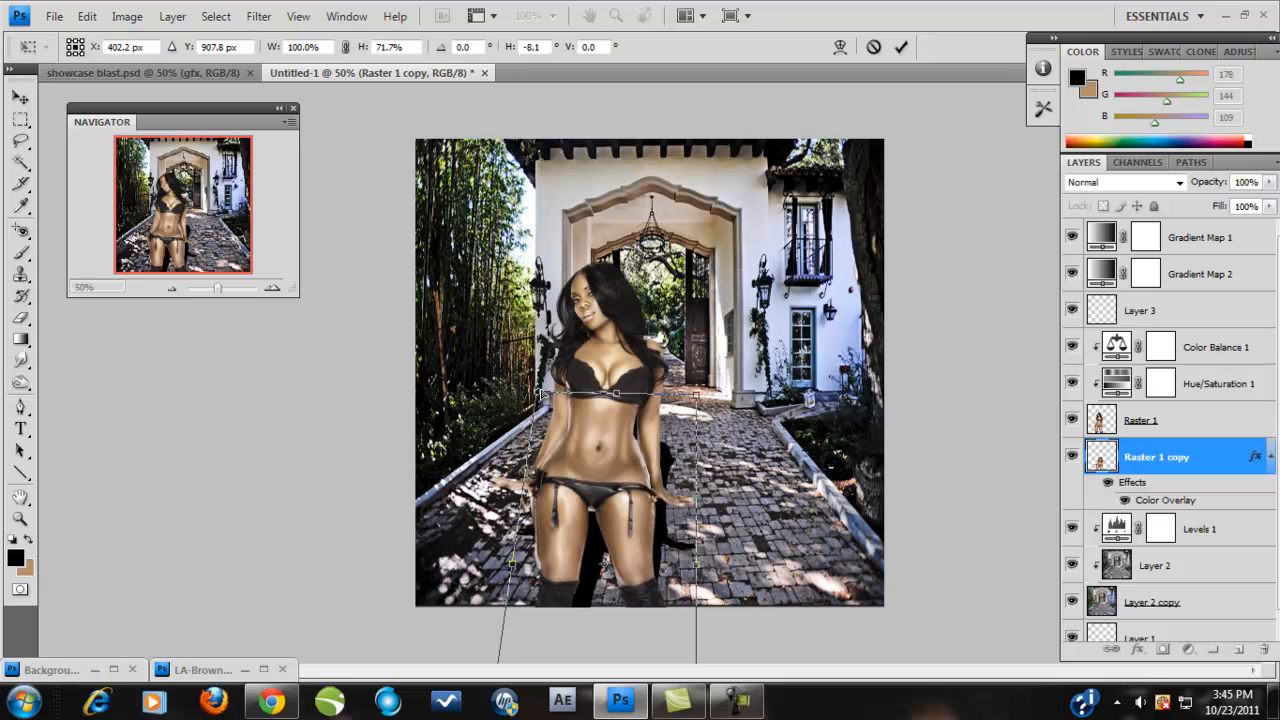
click(900, 48)
key(b)
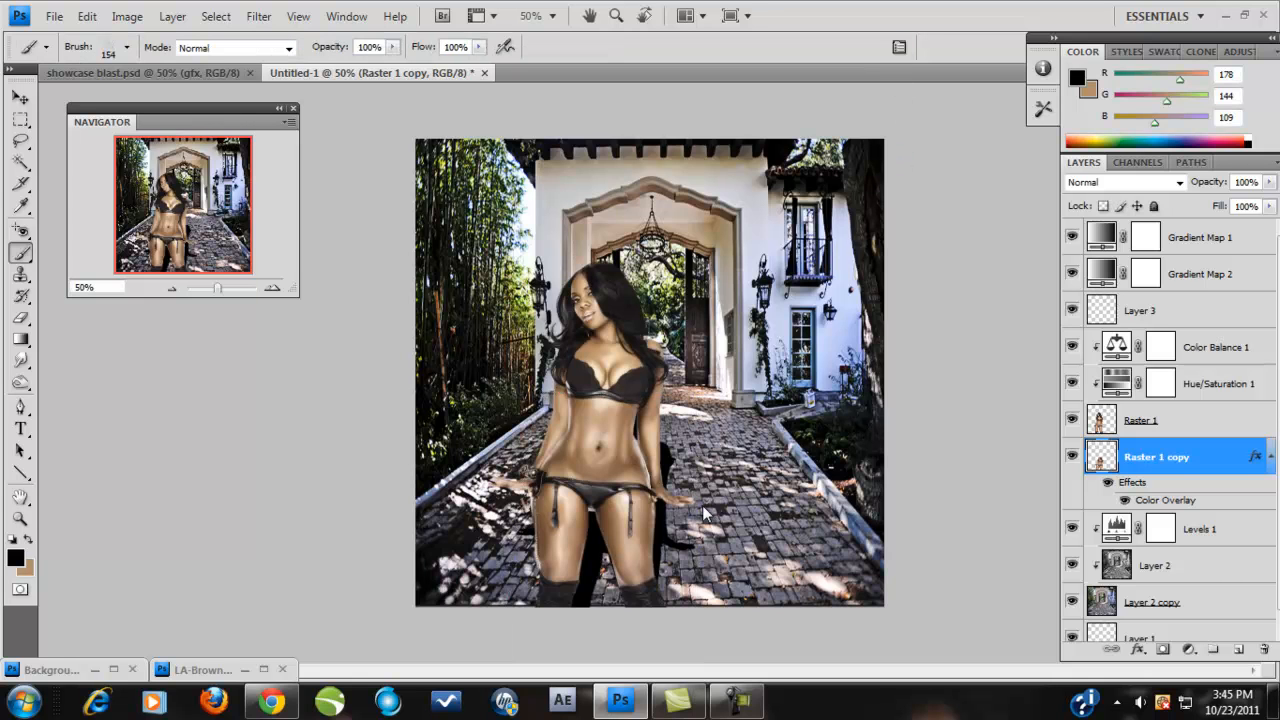
Free-transform the black silhouette, rotating it 15° clockwise and moving it to about X 449 px, Y 893.5 px beside the woman
click(95, 17)
mouse_move(166, 367)
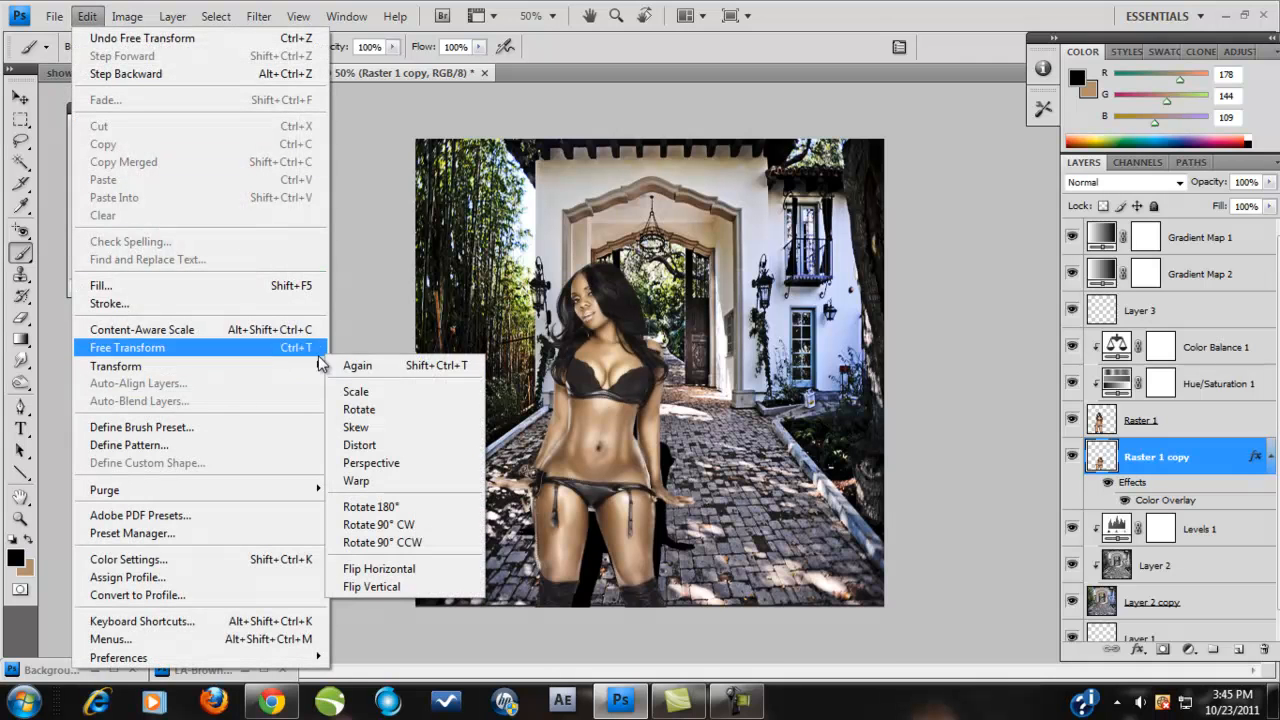
click(229, 357)
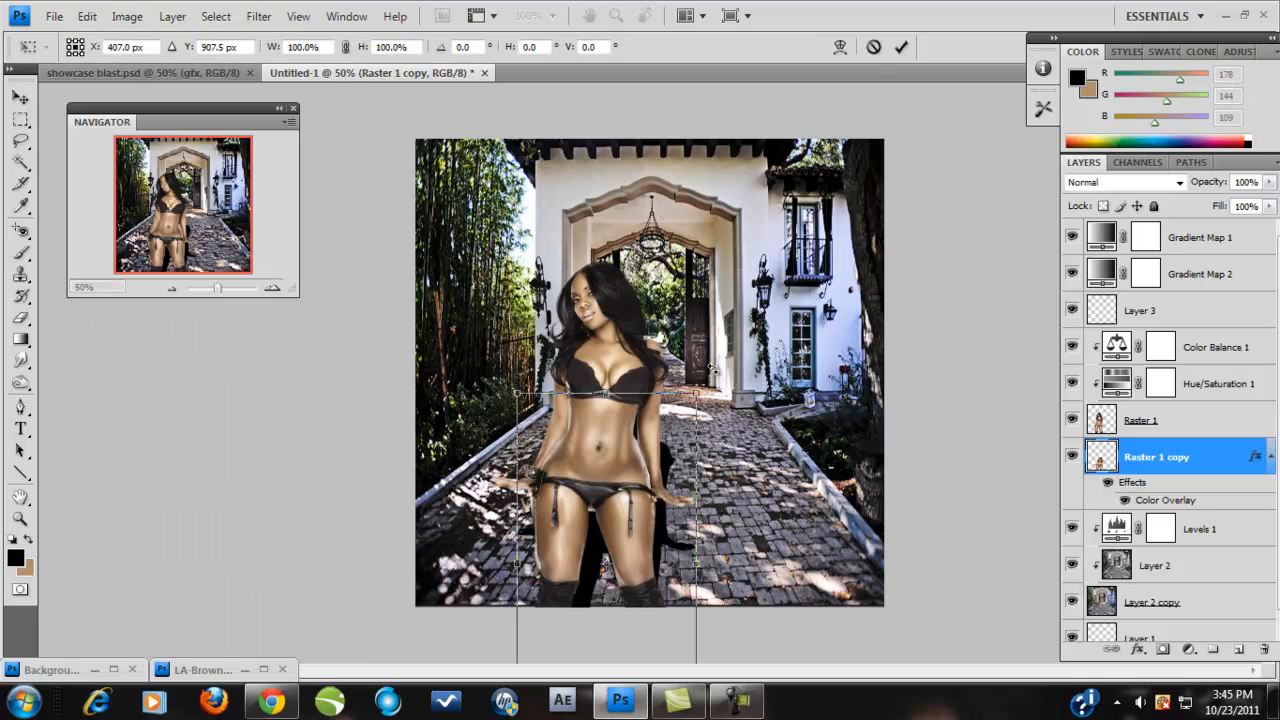
drag(712, 370, 757, 400)
drag(673, 467, 690, 459)
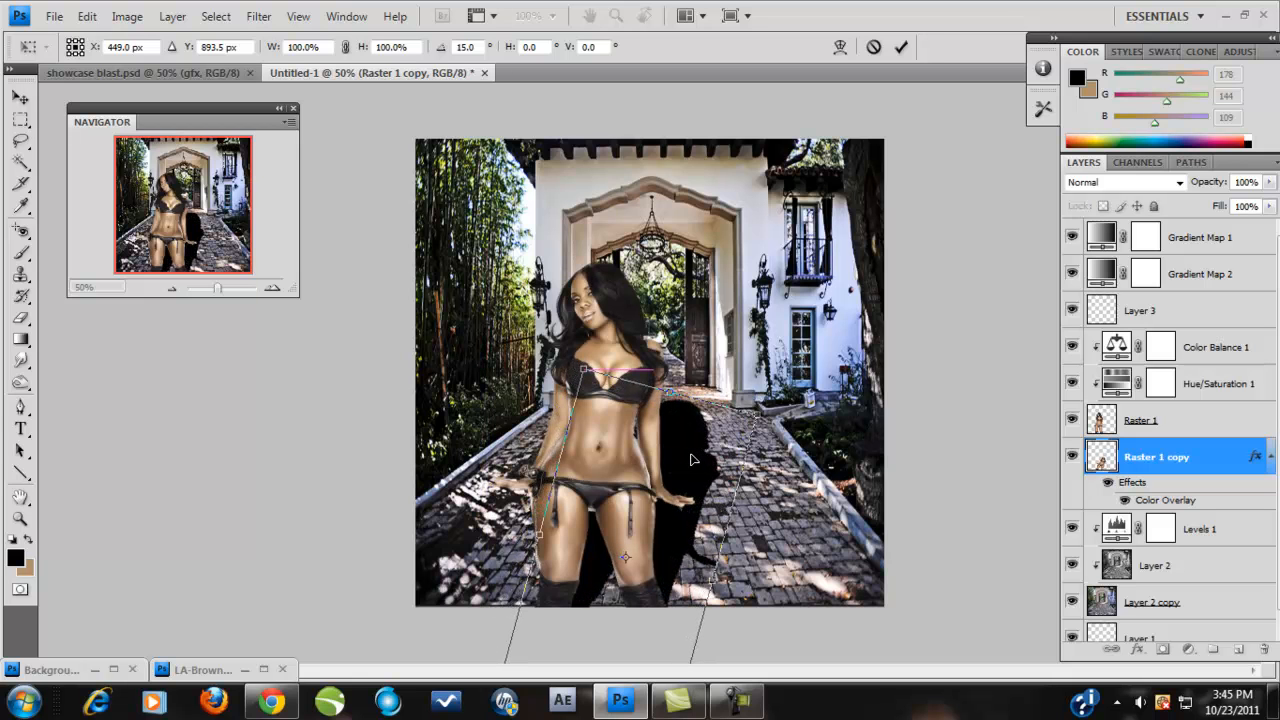
click(901, 46)
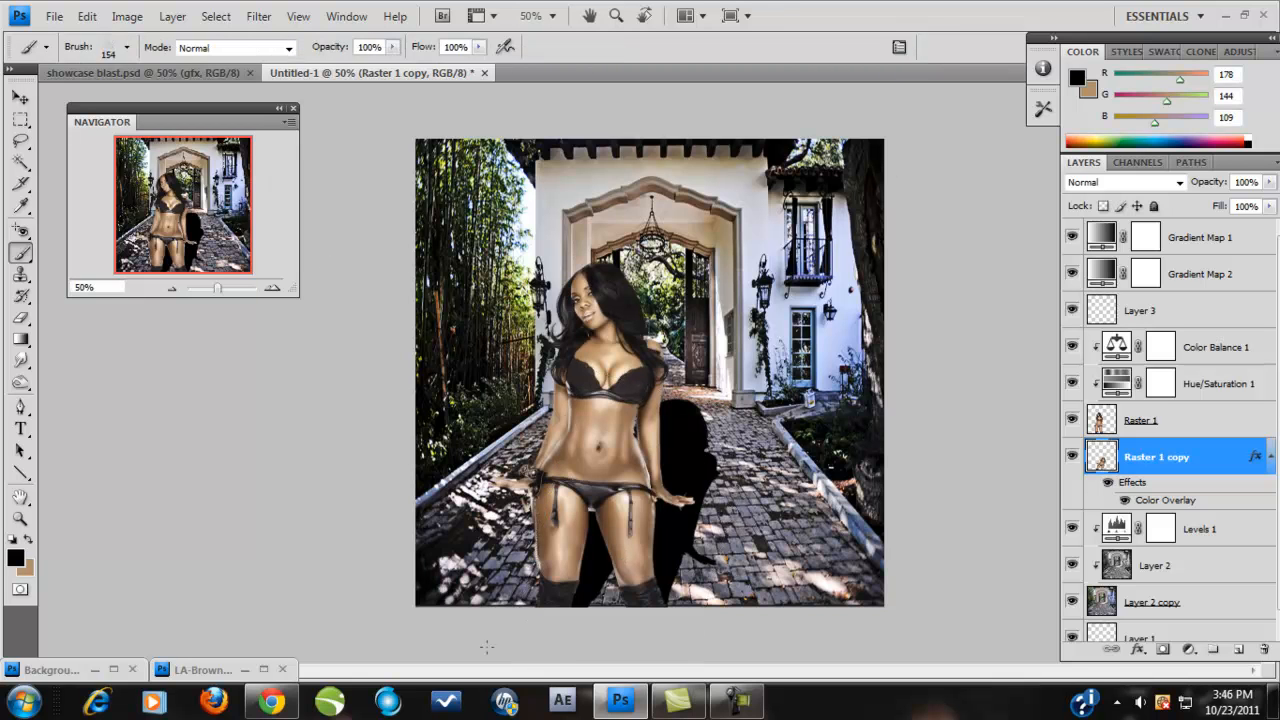
Skew the black silhouette to about 85.8% height with about -7.6° horizontal skew, and nudge it slightly up and right beside the woman
click(92, 17)
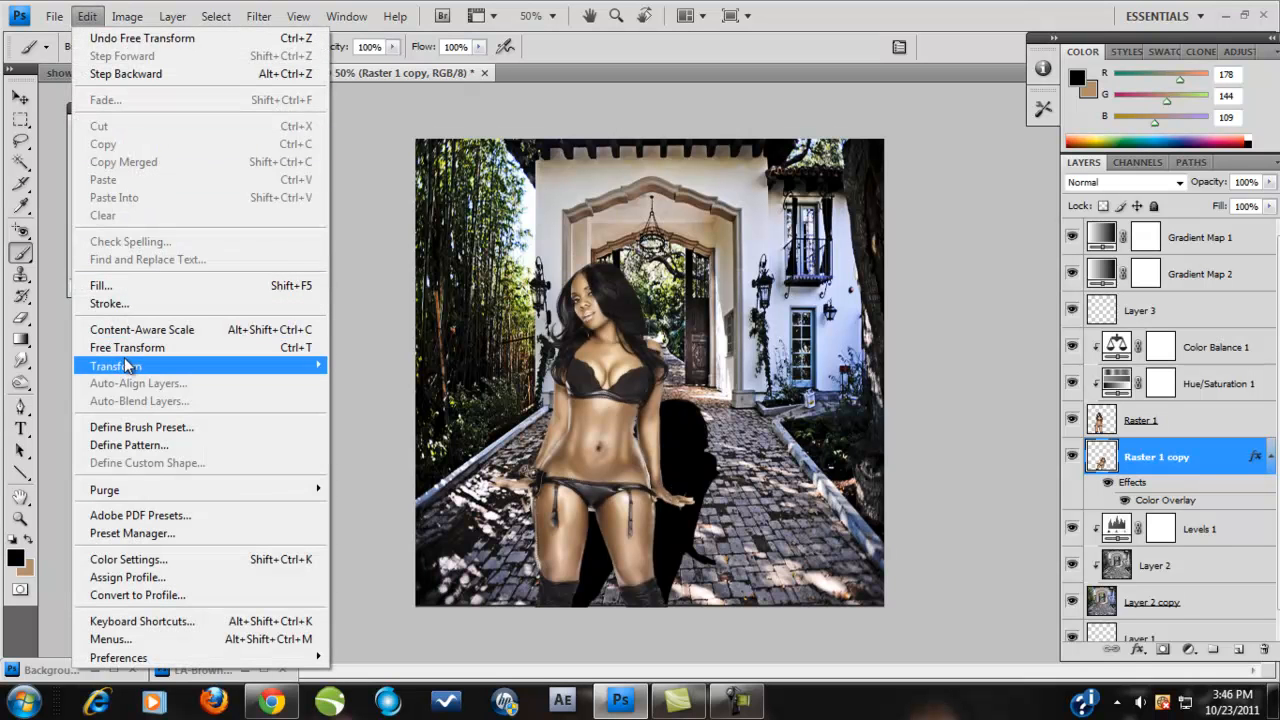
mouse_move(317, 372)
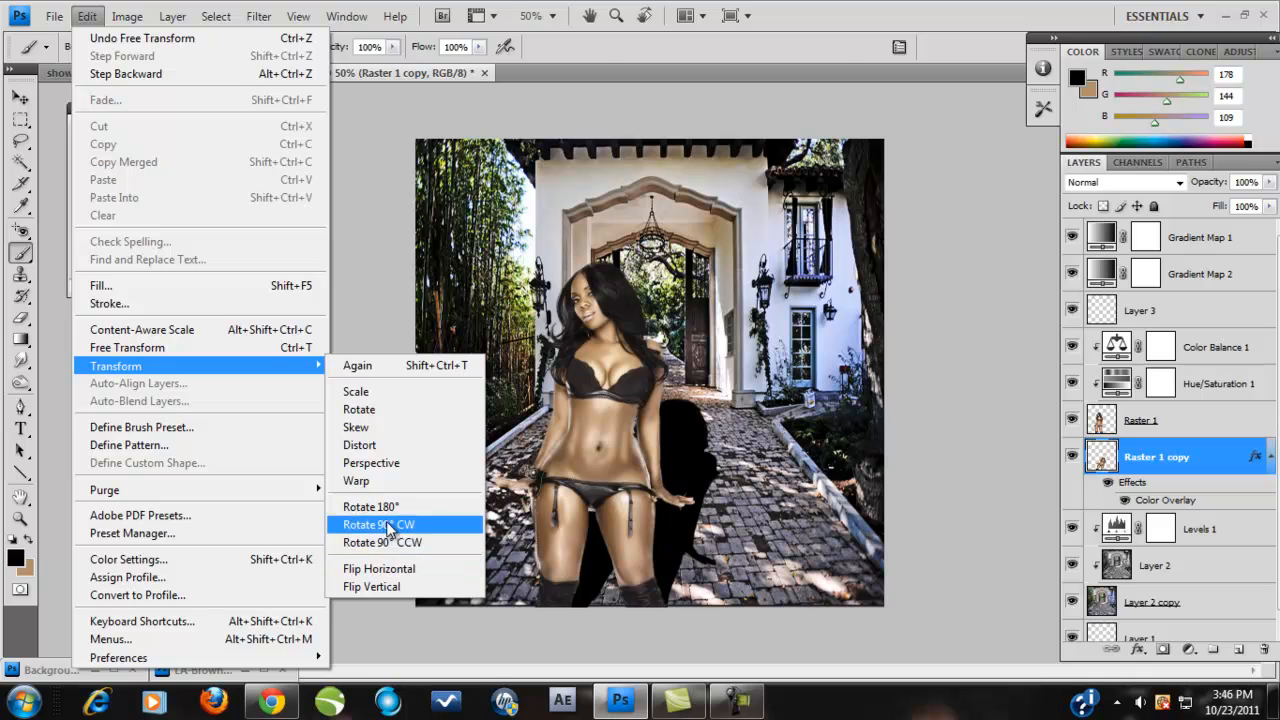
click(375, 428)
drag(503, 396, 501, 420)
drag(722, 396, 709, 422)
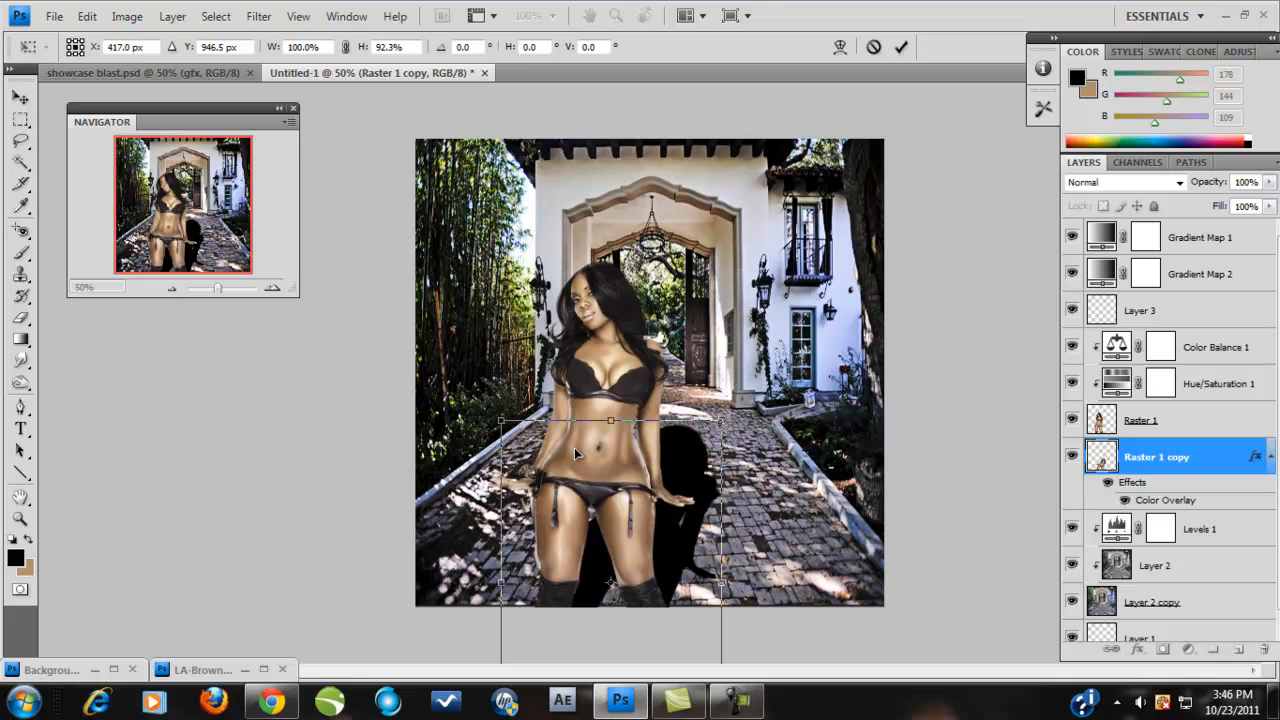
drag(506, 424, 544, 422)
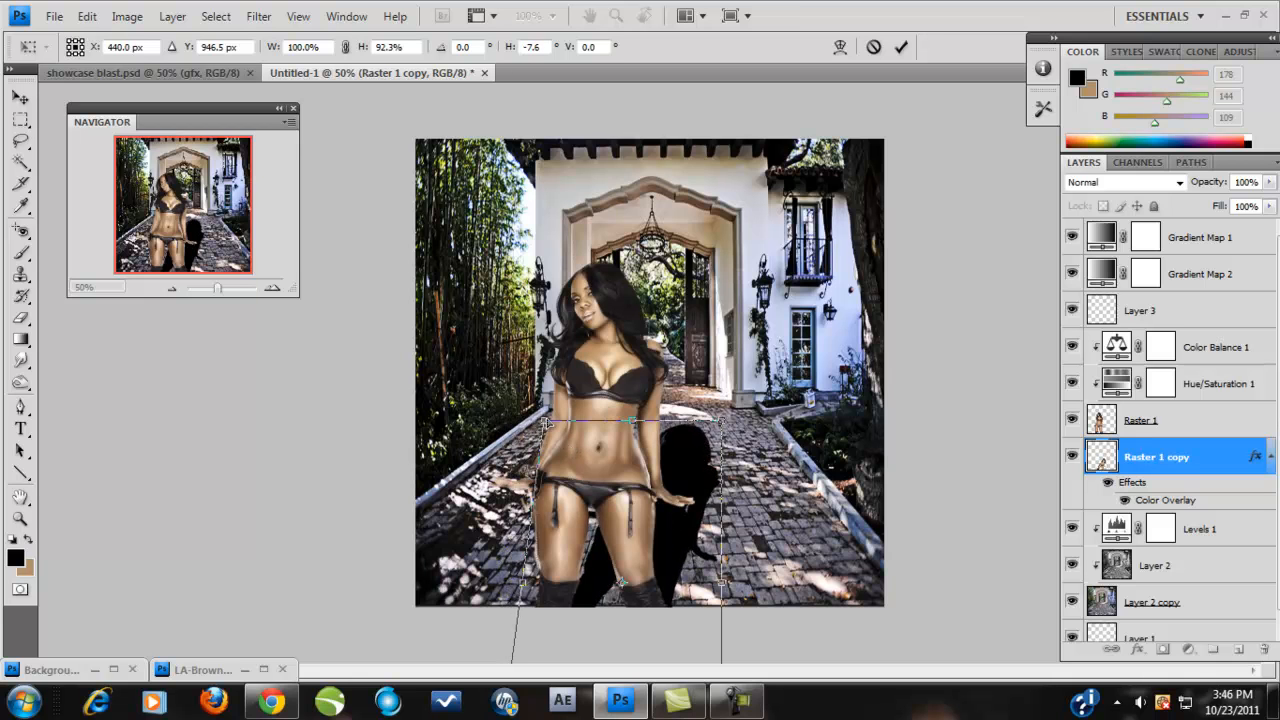
drag(724, 427, 720, 440)
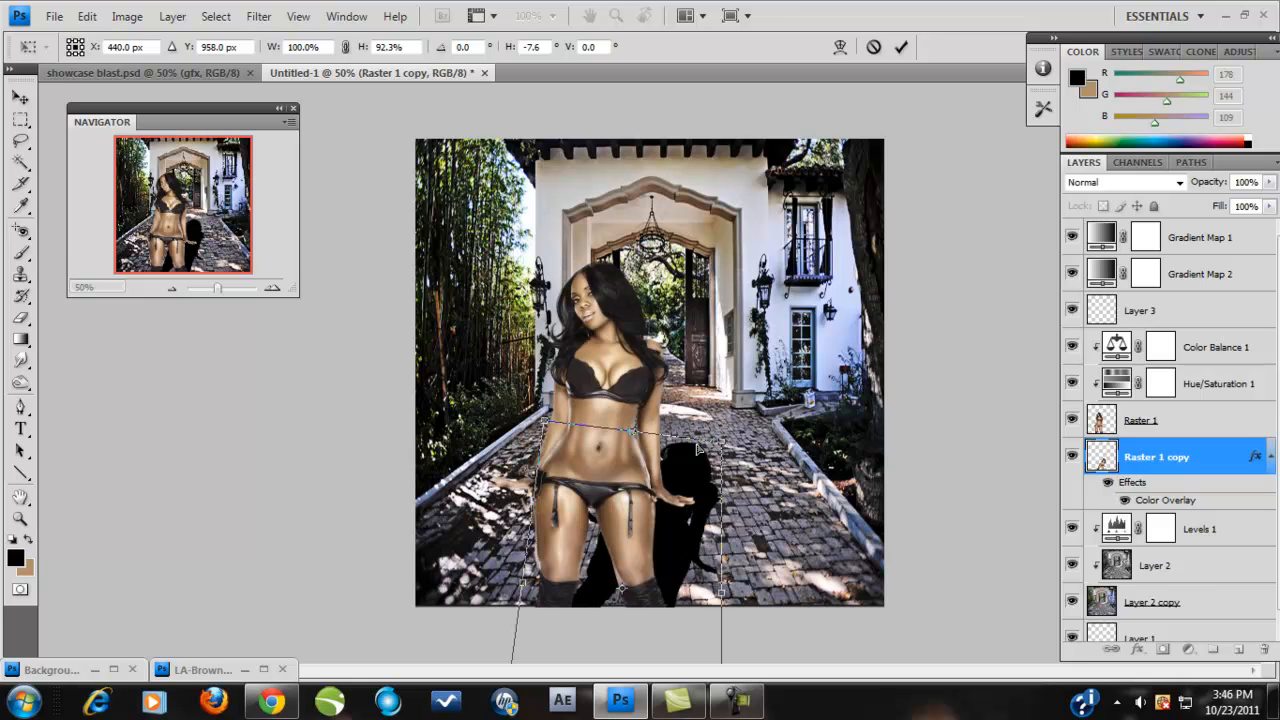
drag(549, 424, 549, 451)
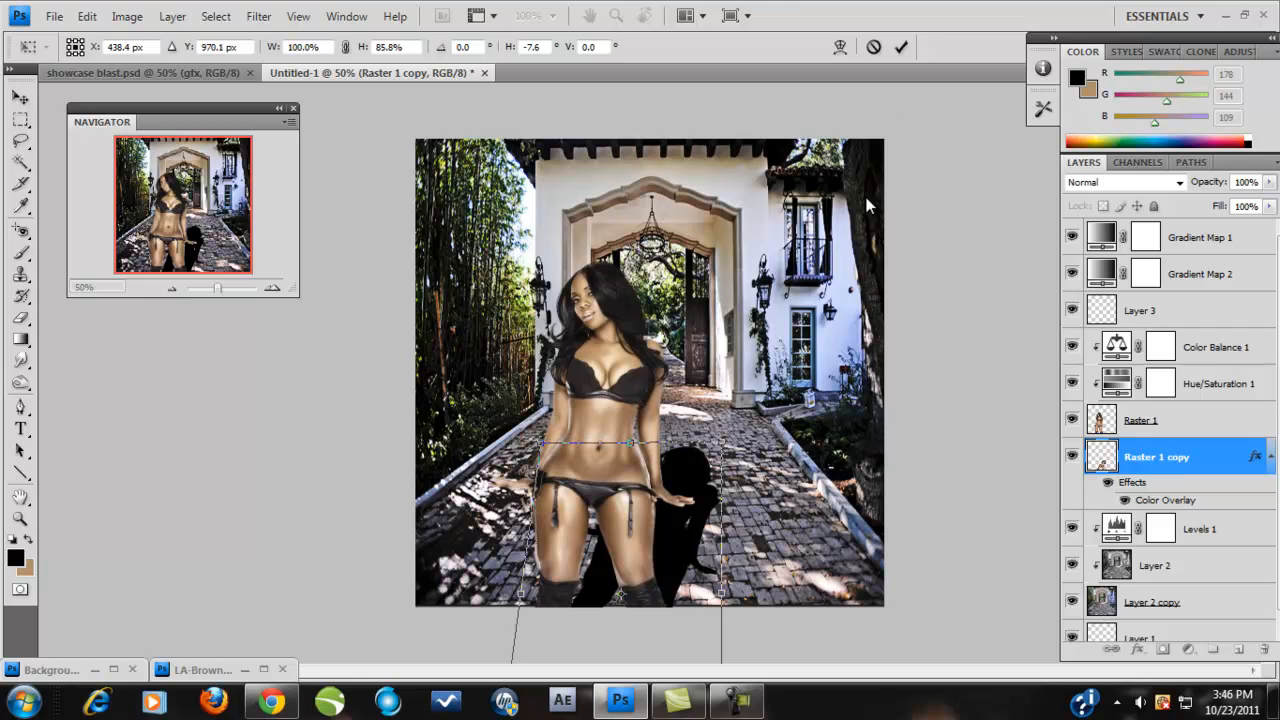
click(901, 47)
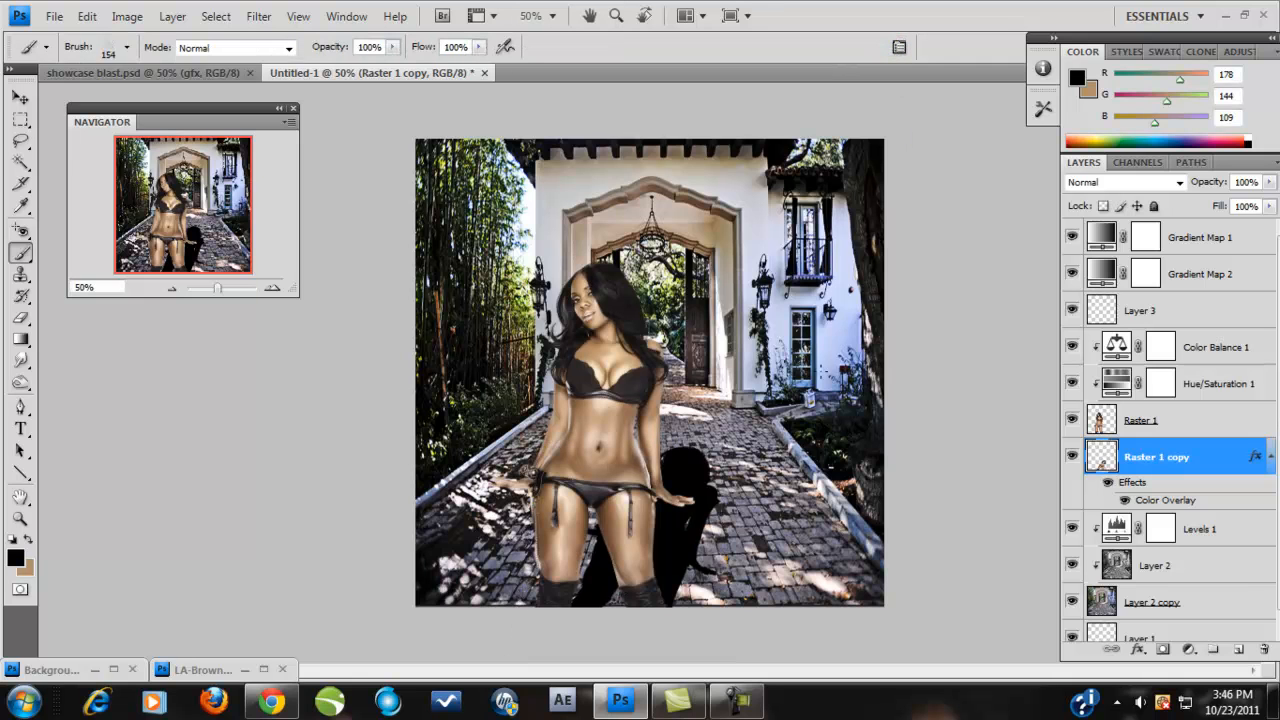
click(20, 97)
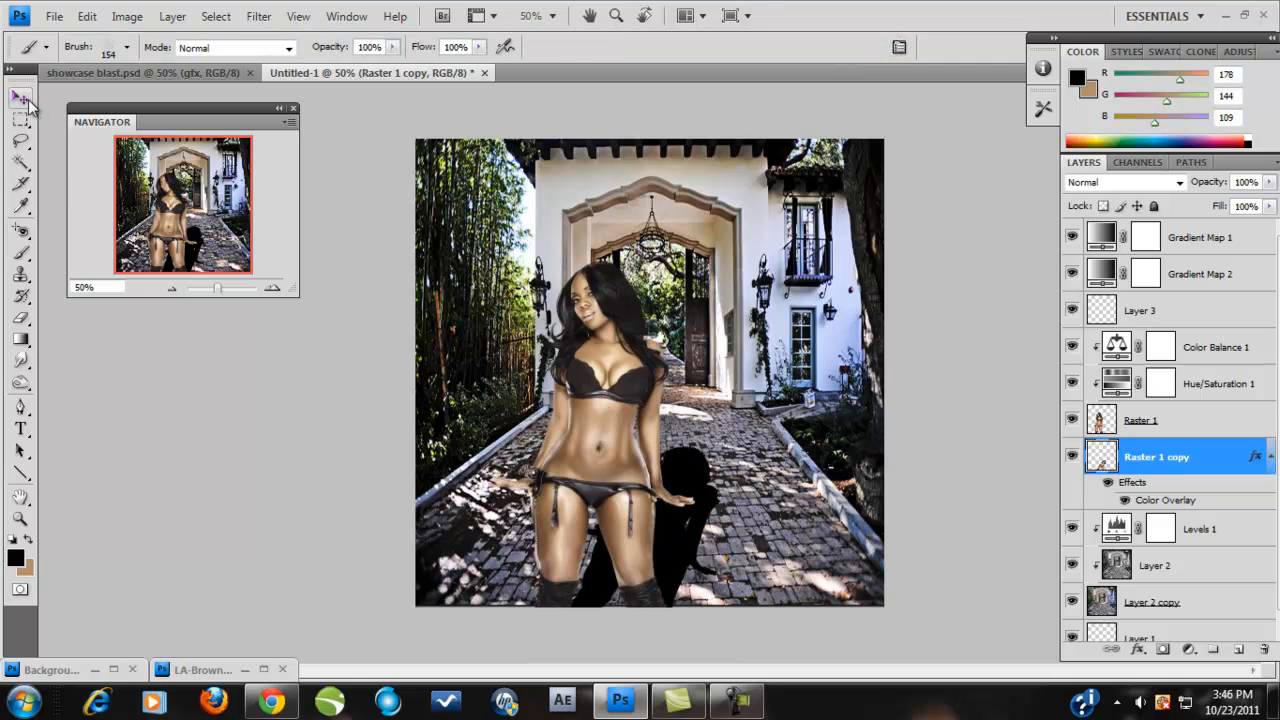
mouse_move(673, 523)
mouse_down()
mouse_move(665, 513)
mouse_move(688, 525)
mouse_move(678, 518)
mouse_up()
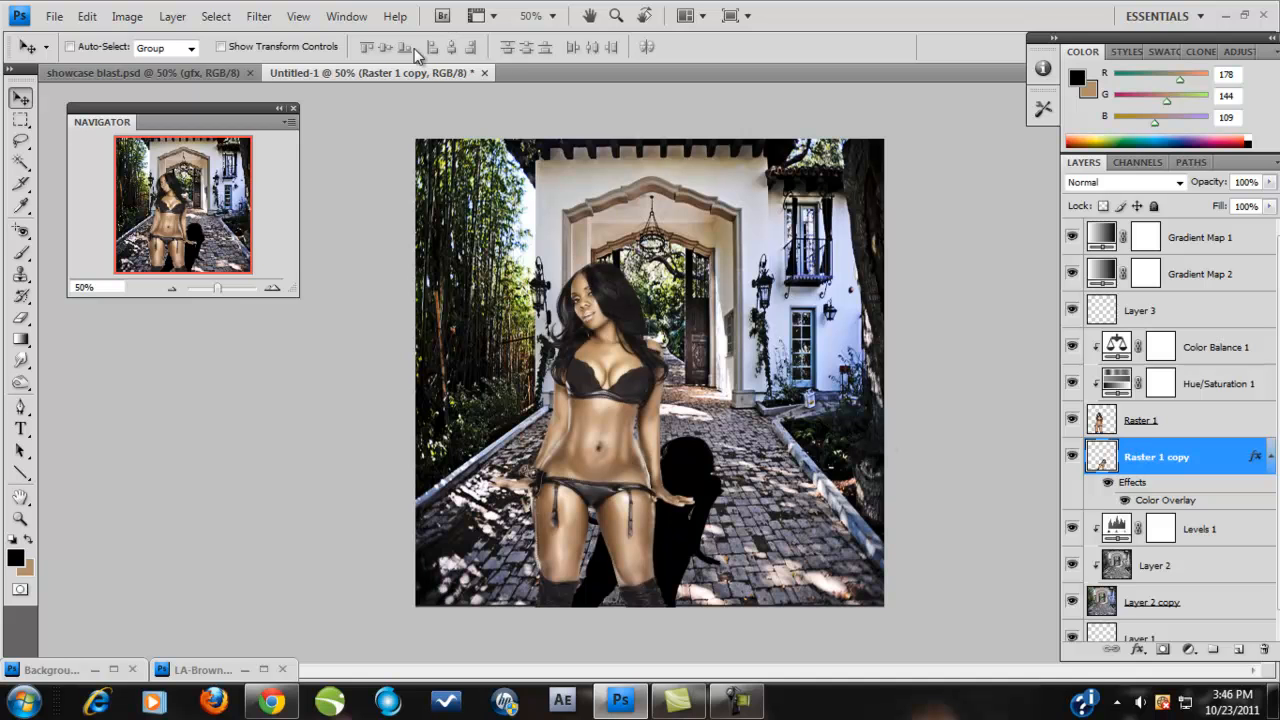
Apply a Gaussian Blur with a 7 pixel radius to Raster 1 copy and lower its layer opacity to 33%
click(257, 17)
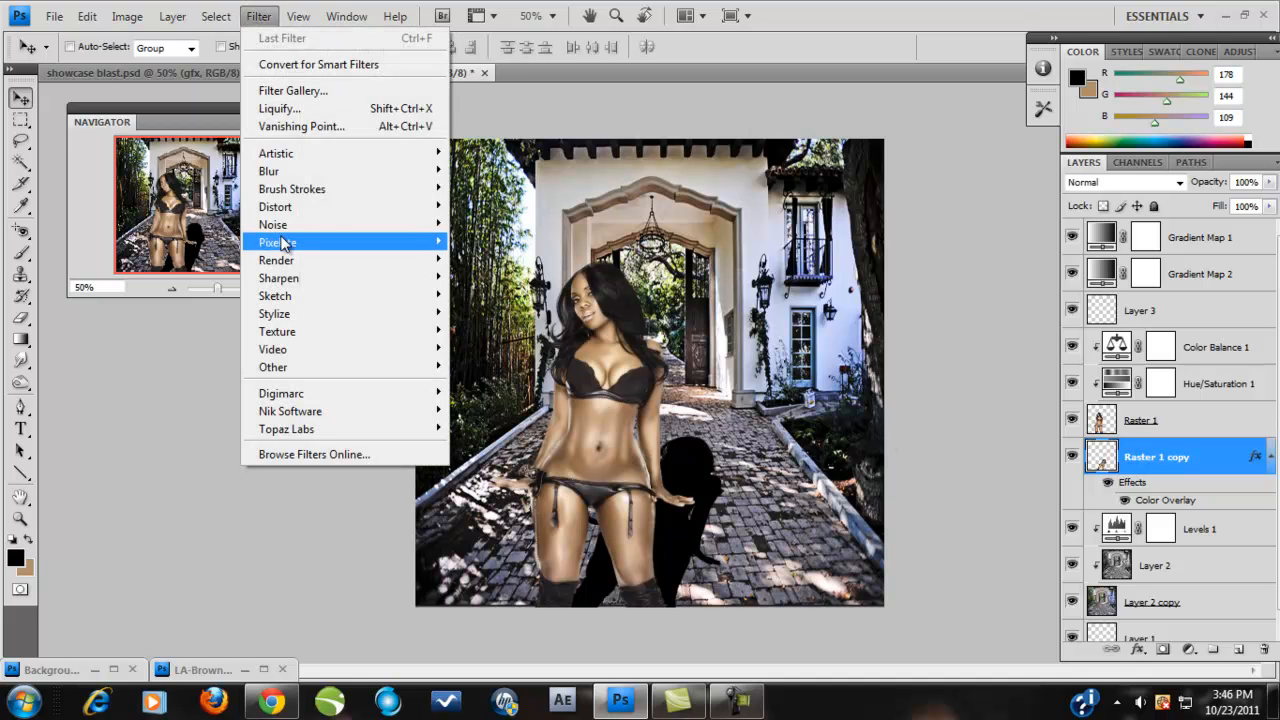
mouse_move(331, 171)
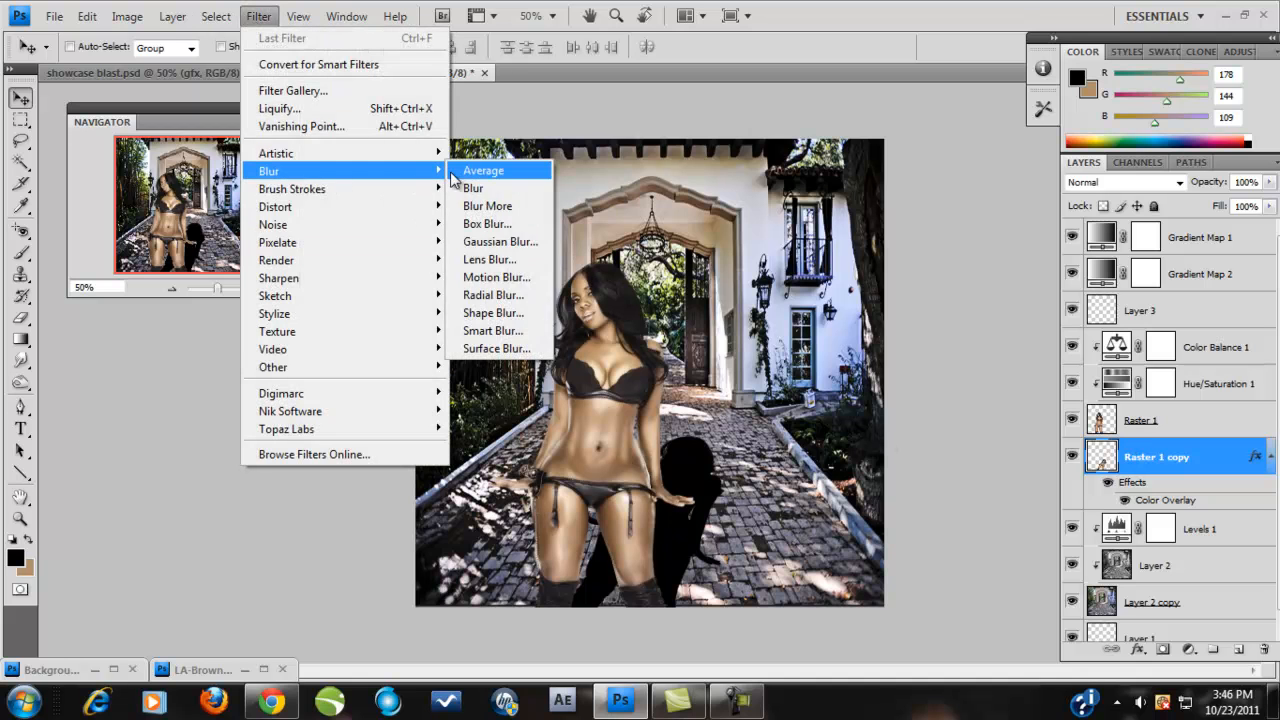
click(495, 242)
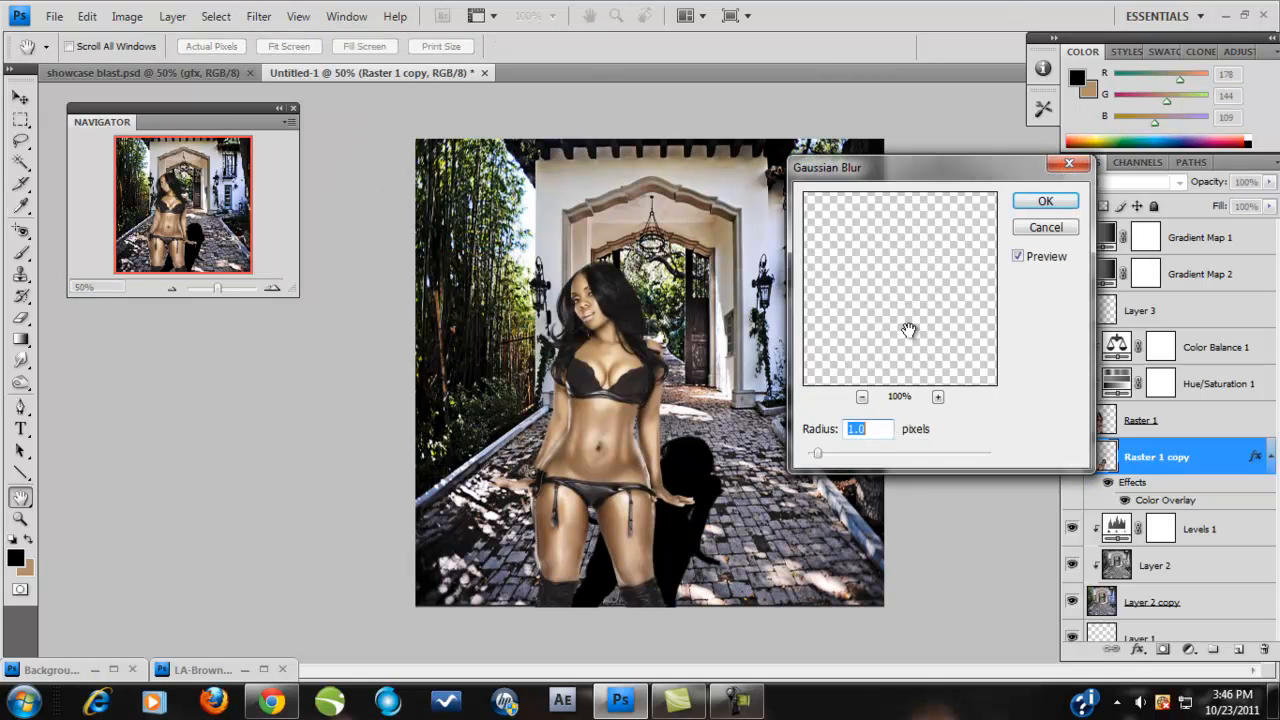
text(8)
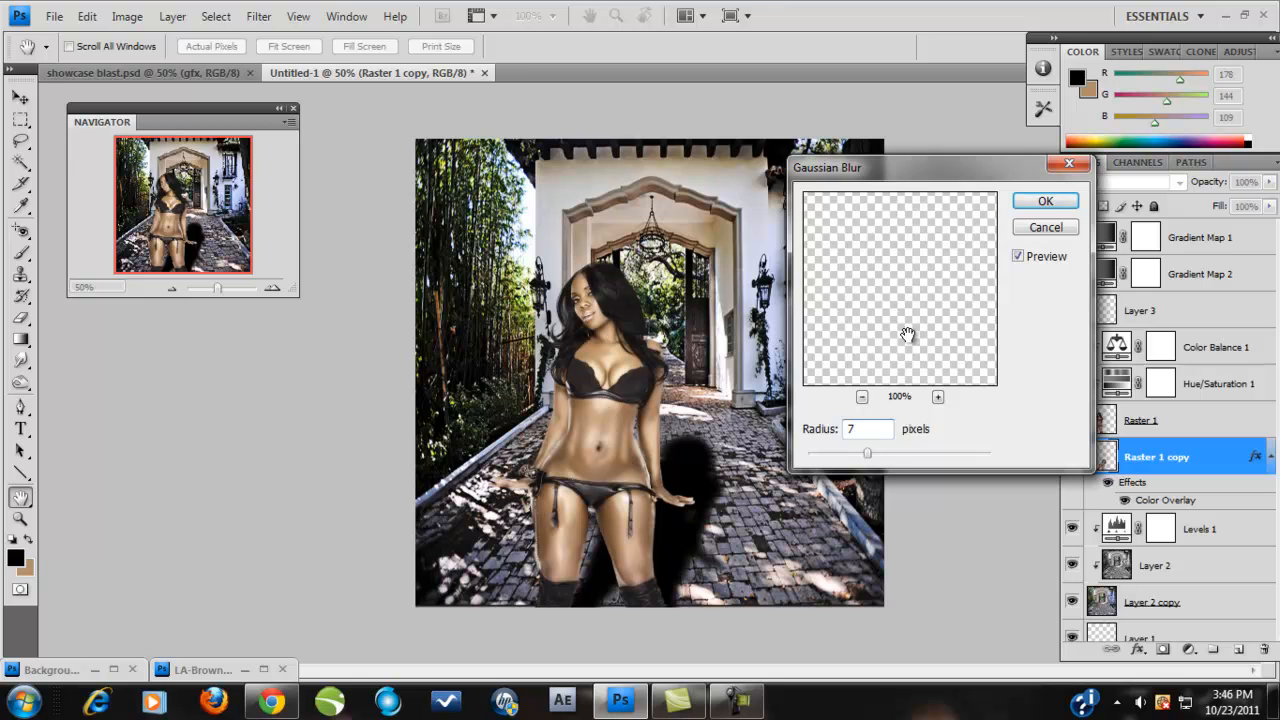
click(1045, 201)
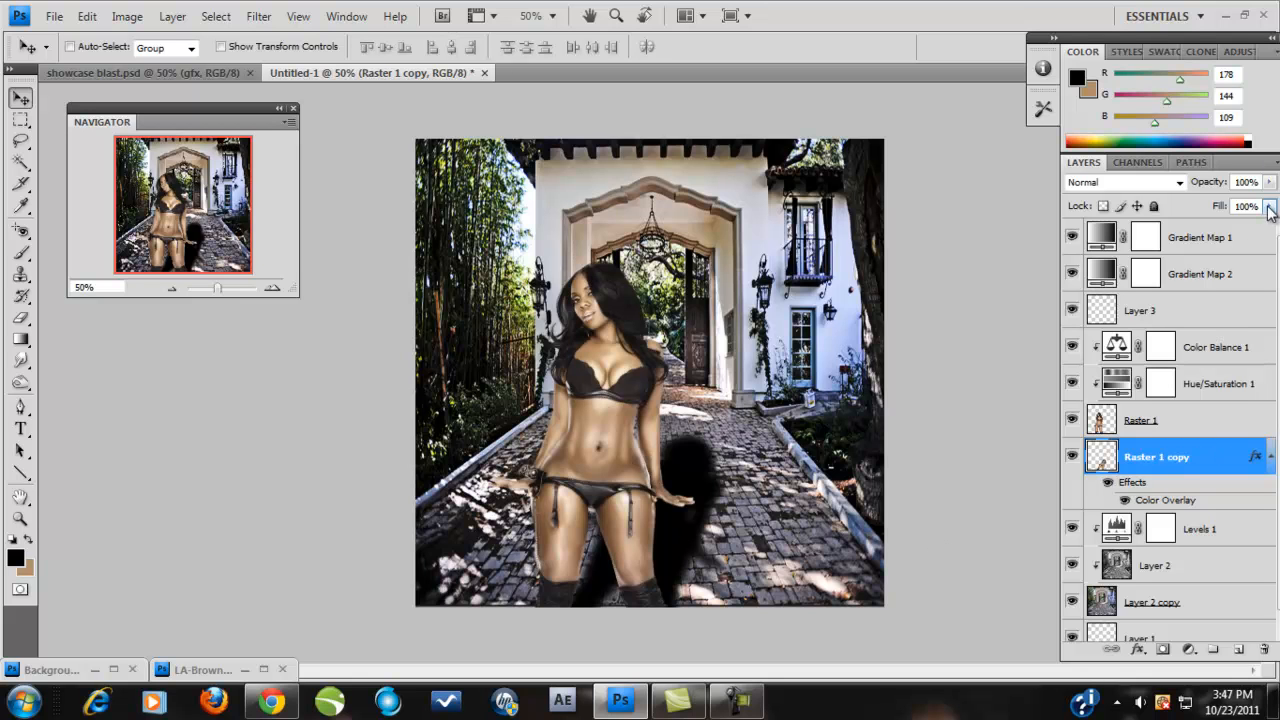
drag(1268, 182, 1201, 207)
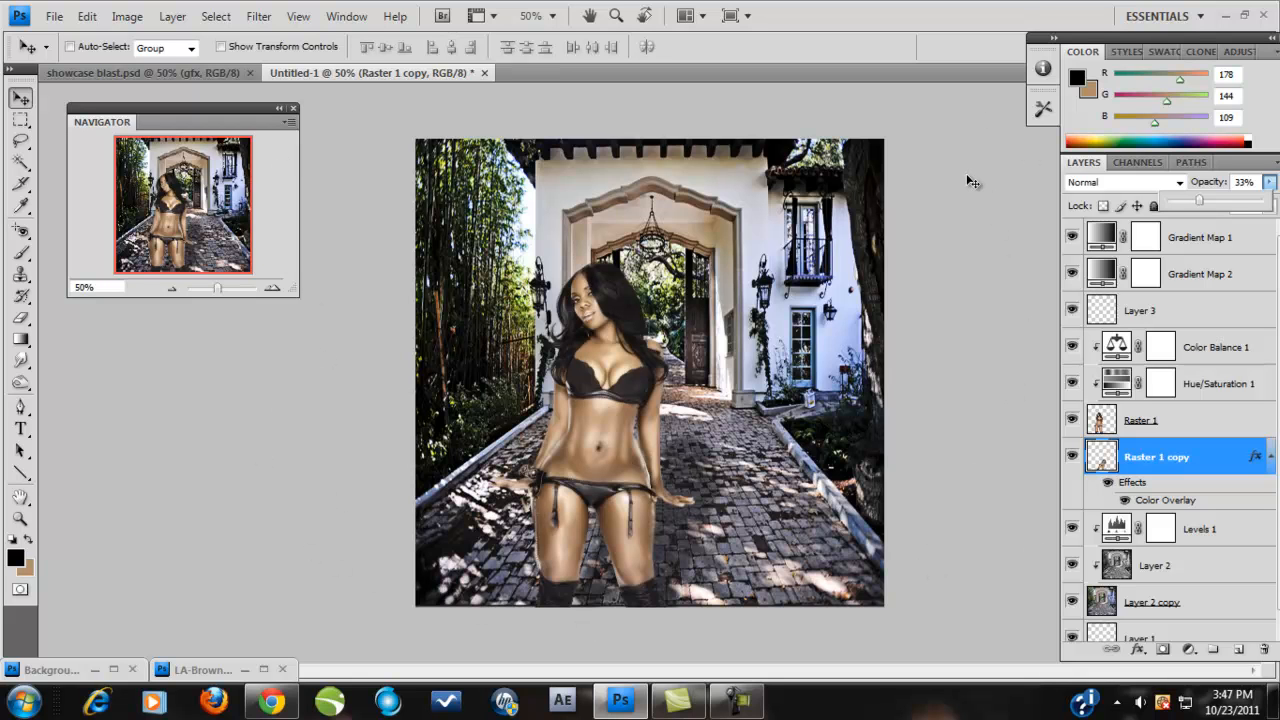
scroll(1198, 430, down, 1)
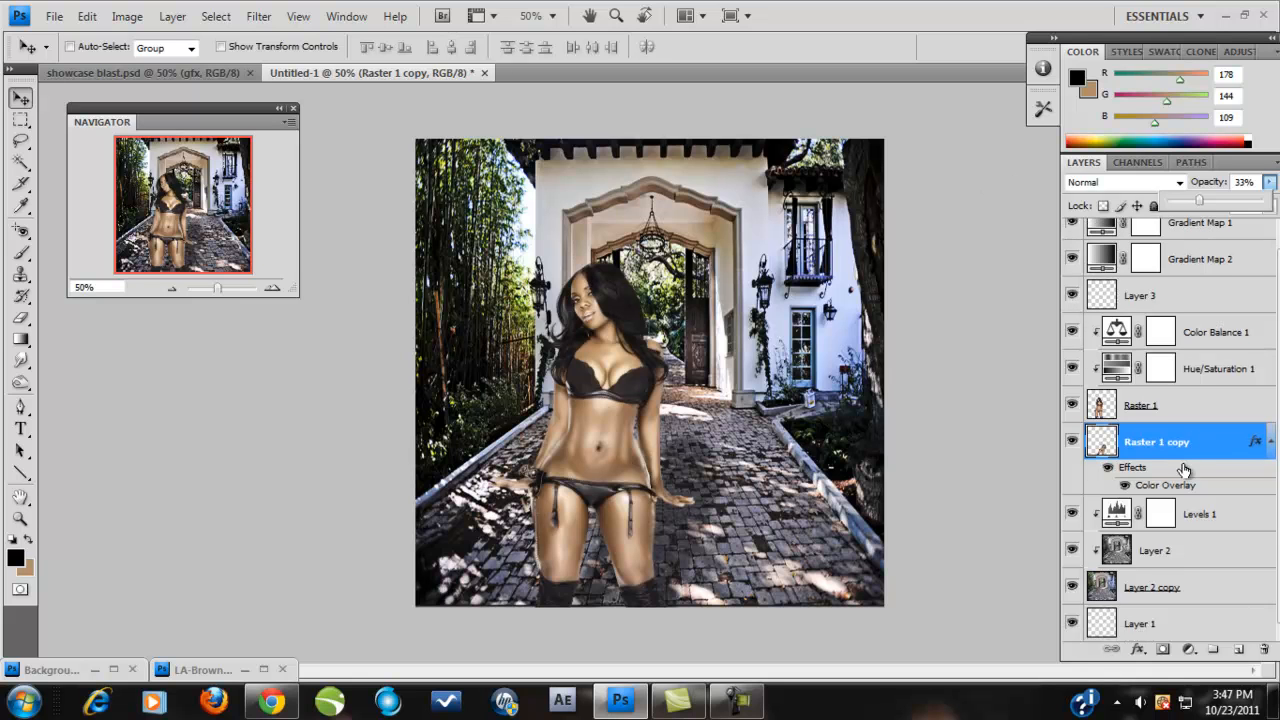
scroll(1186, 468, up, 1)
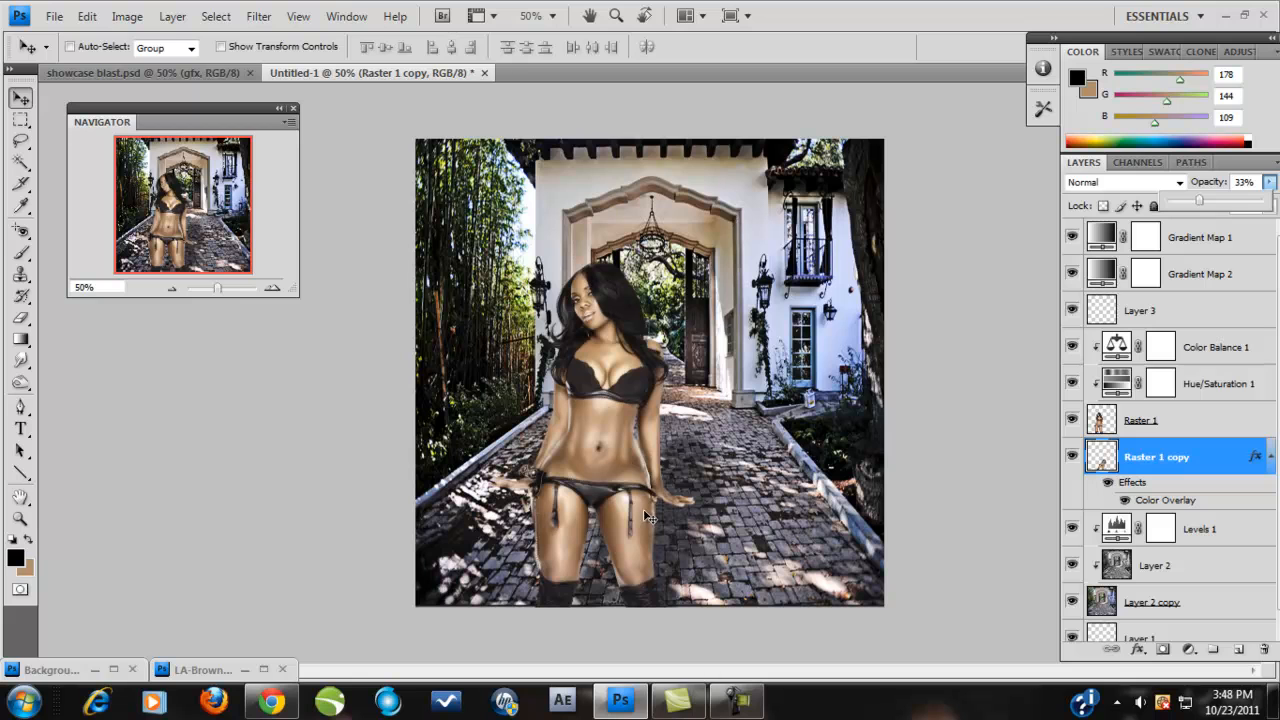
click(733, 711)
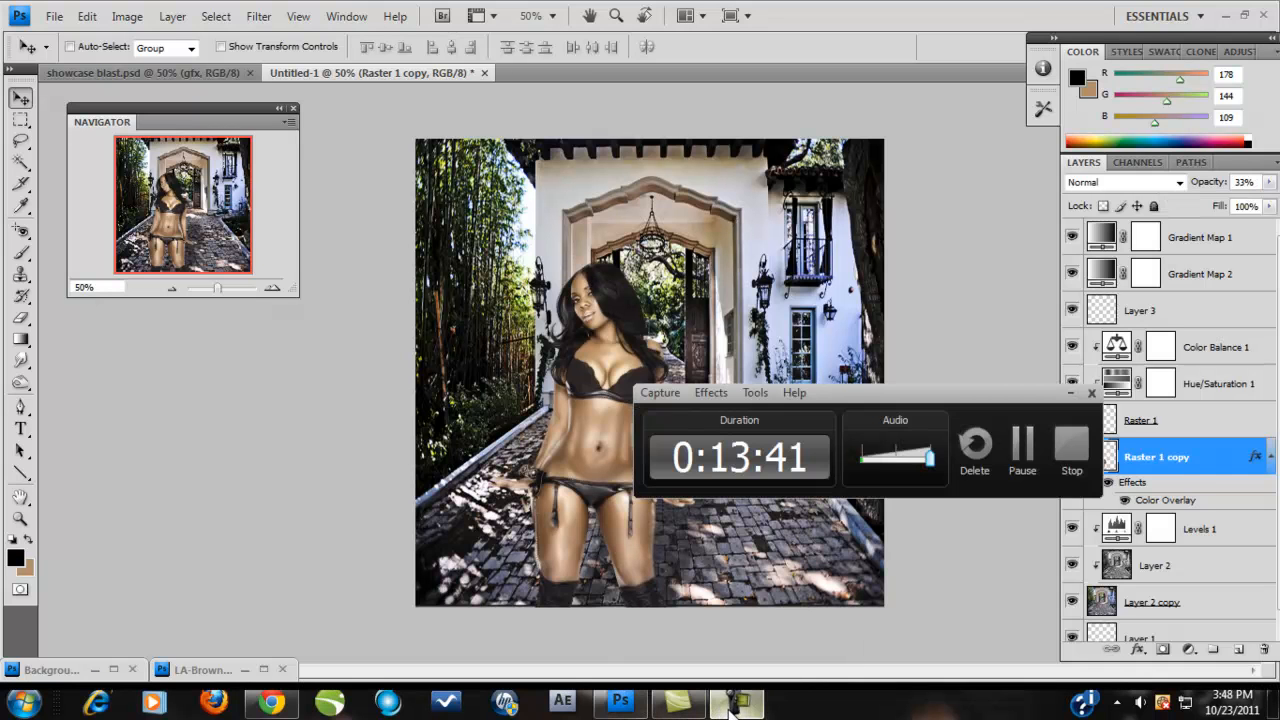